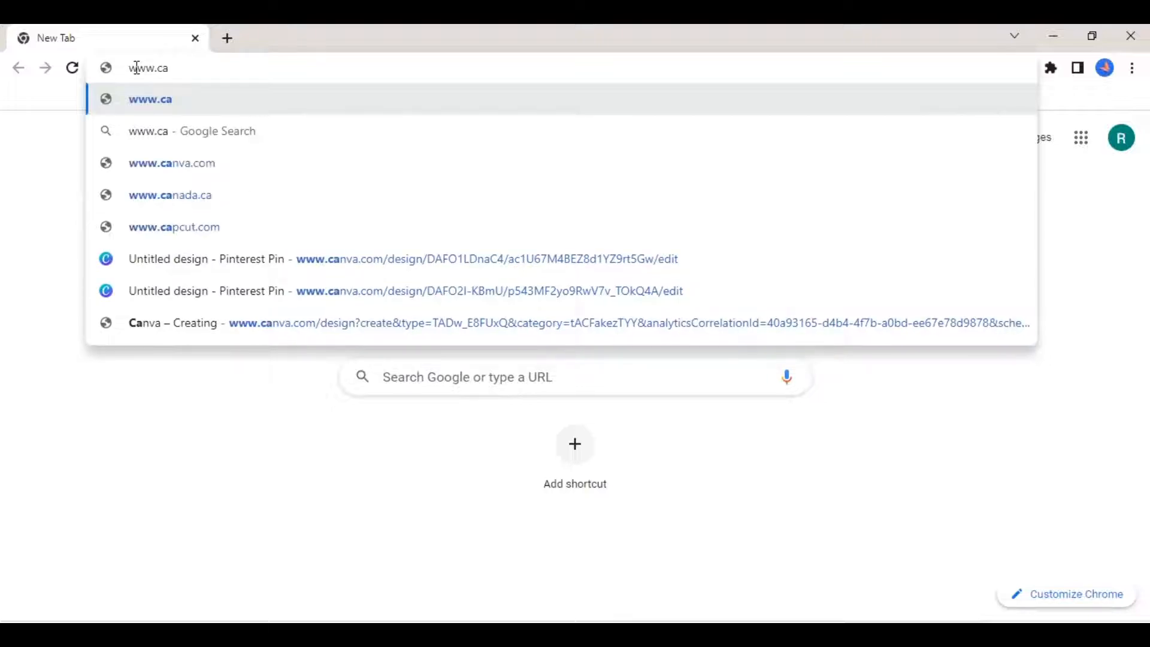
- Open canva.com, search templates for "pinterest pins", choose Pinterest Pin (1000 × 1500 px) and create a blank pin
{"action": "left_click", "coordinate": [150, 172]}
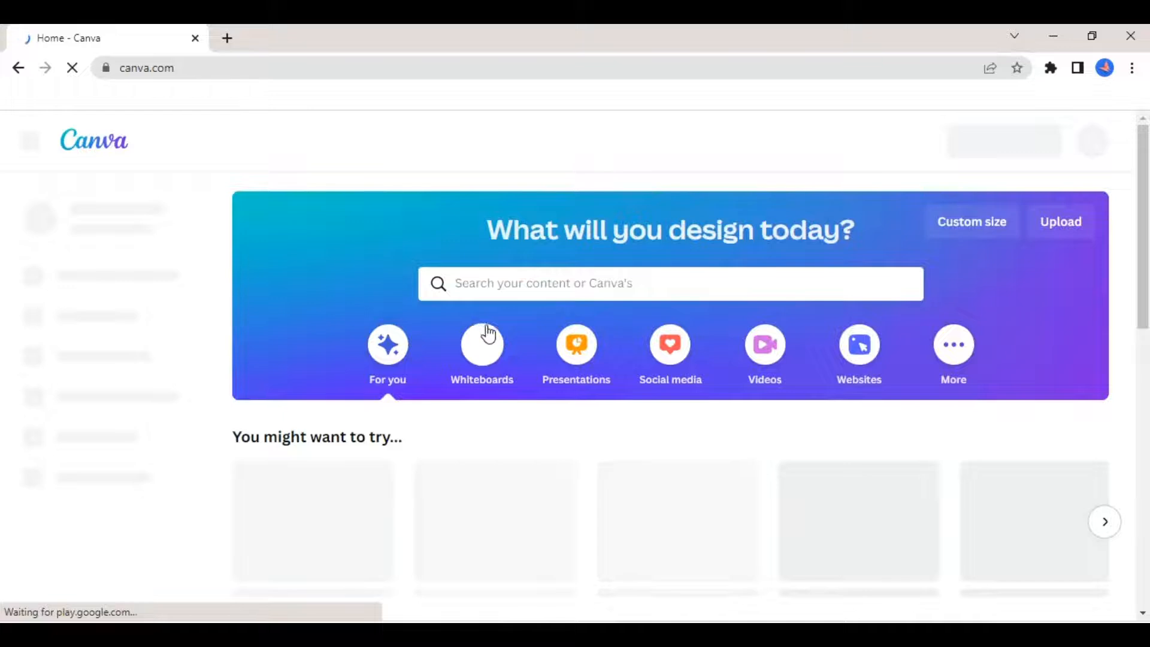
{"action": "type", "text": "p"}
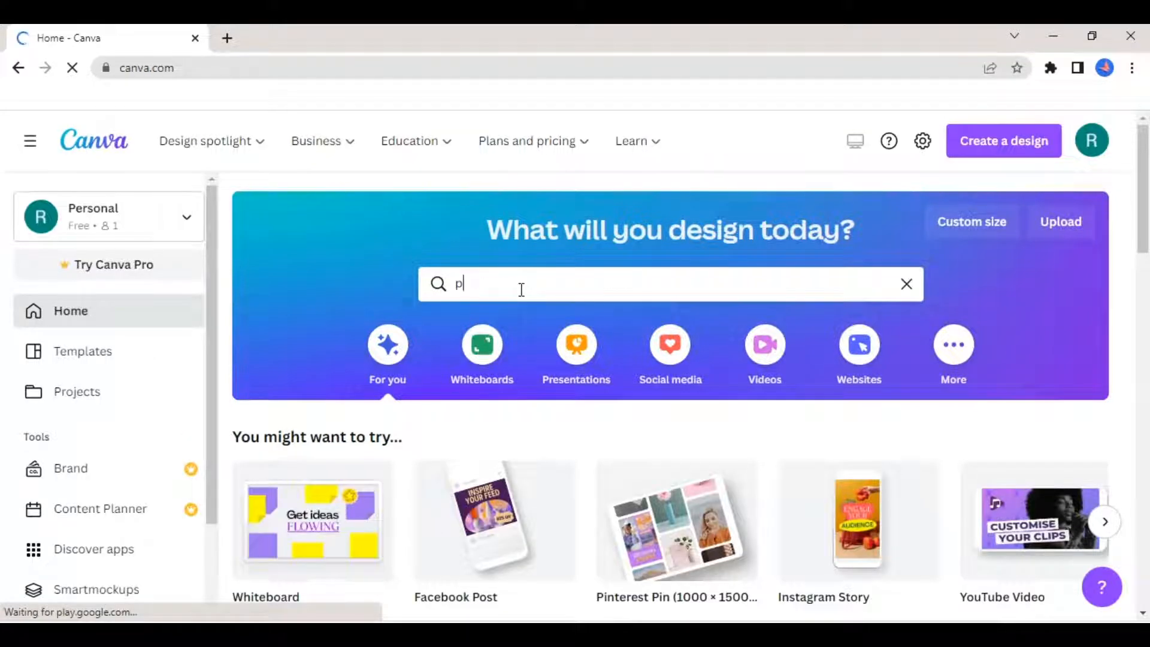
{"action": "type", "text": "interest"}
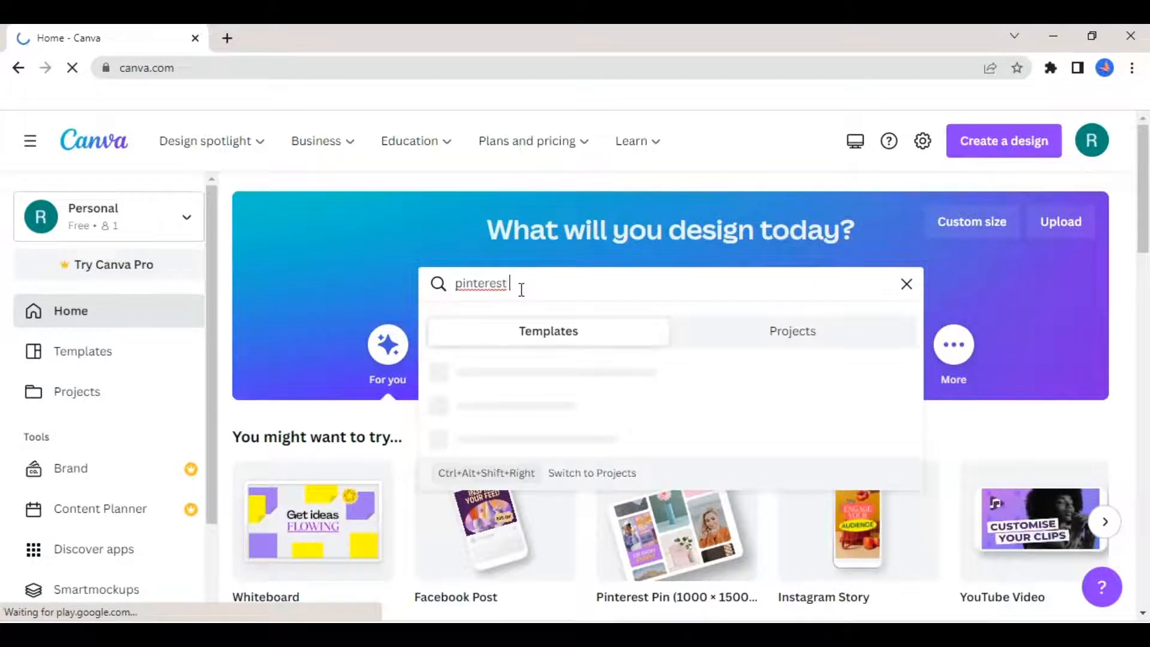
{"action": "type", "text": " pins"}
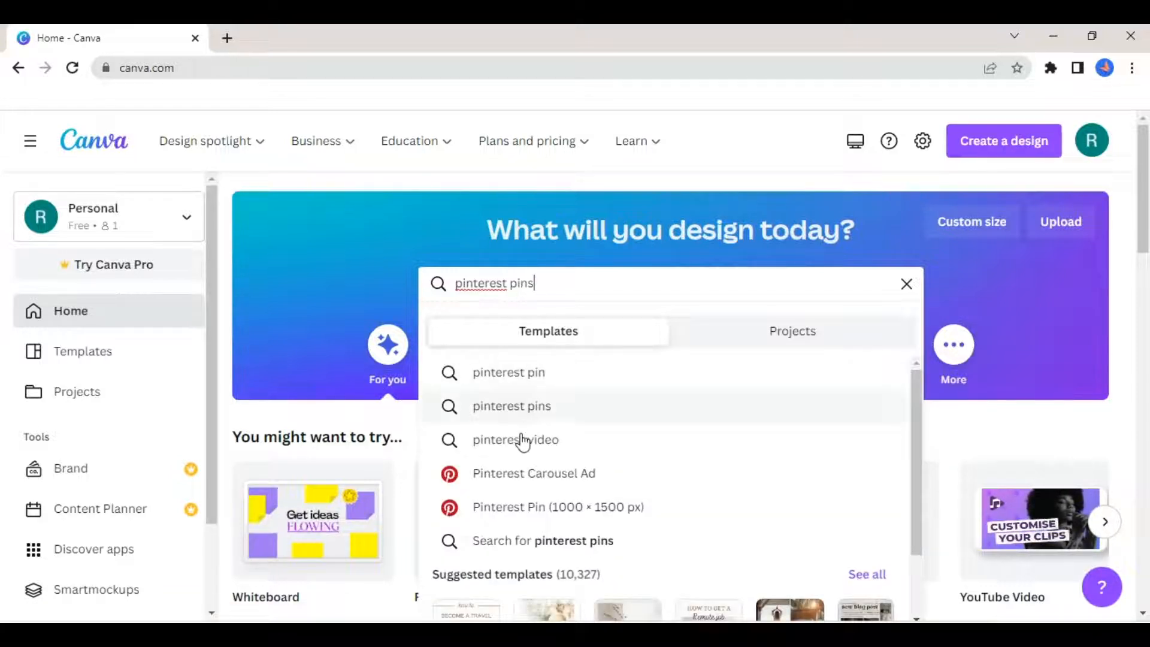
{"action": "left_click", "coordinate": [523, 508]}
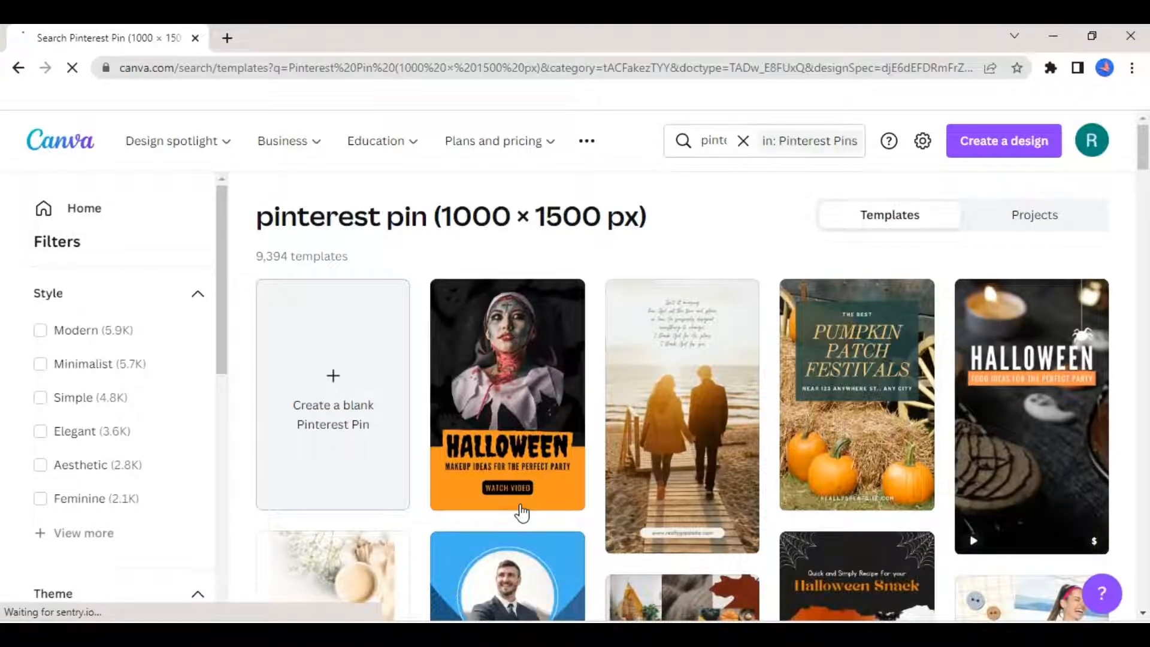
{"action": "left_click", "coordinate": [352, 344]}
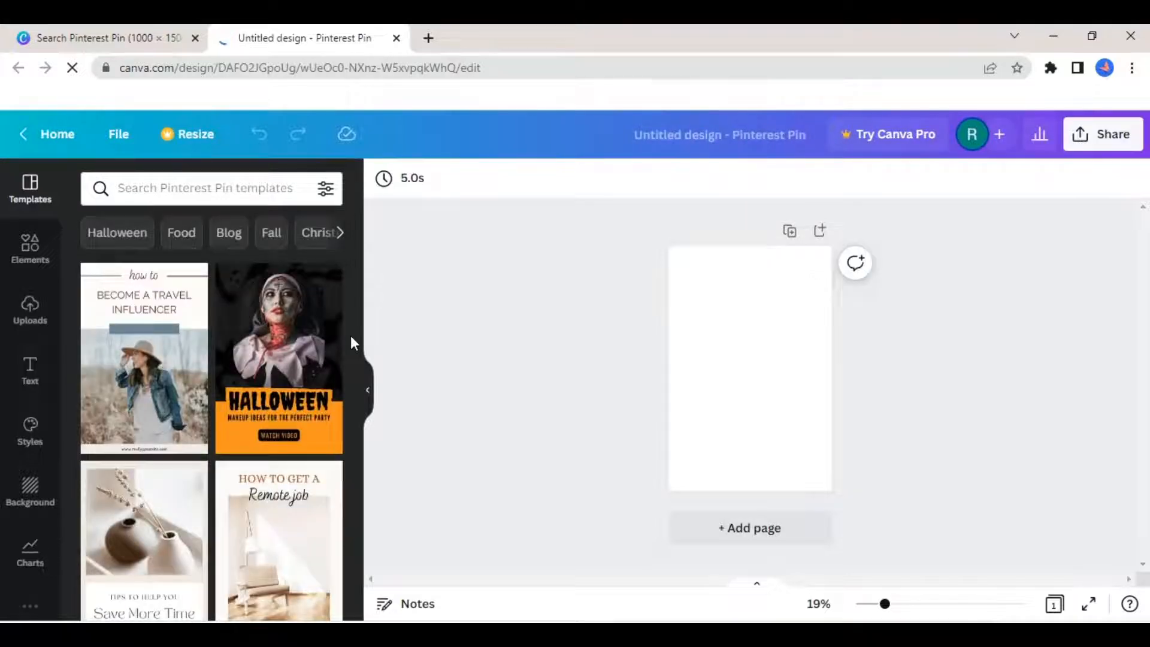
- Upload the "ocean waves" image from the Downloads folder to the design's uploads
{"action": "left_click", "coordinate": [30, 307]}
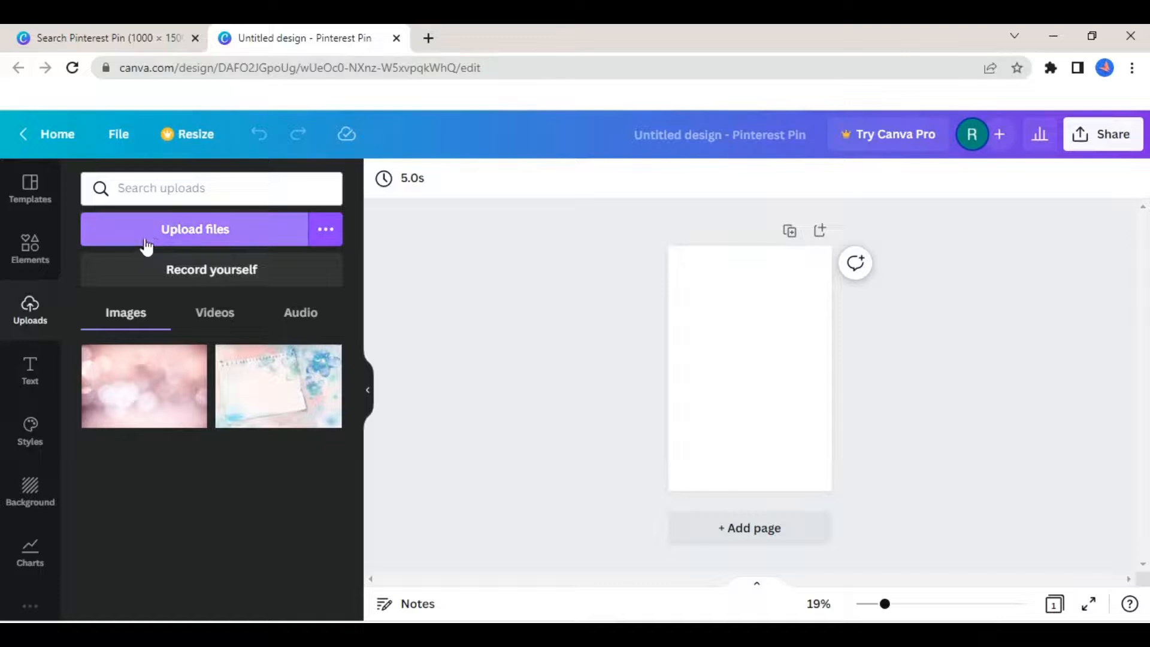
{"action": "left_click", "coordinate": [153, 239]}
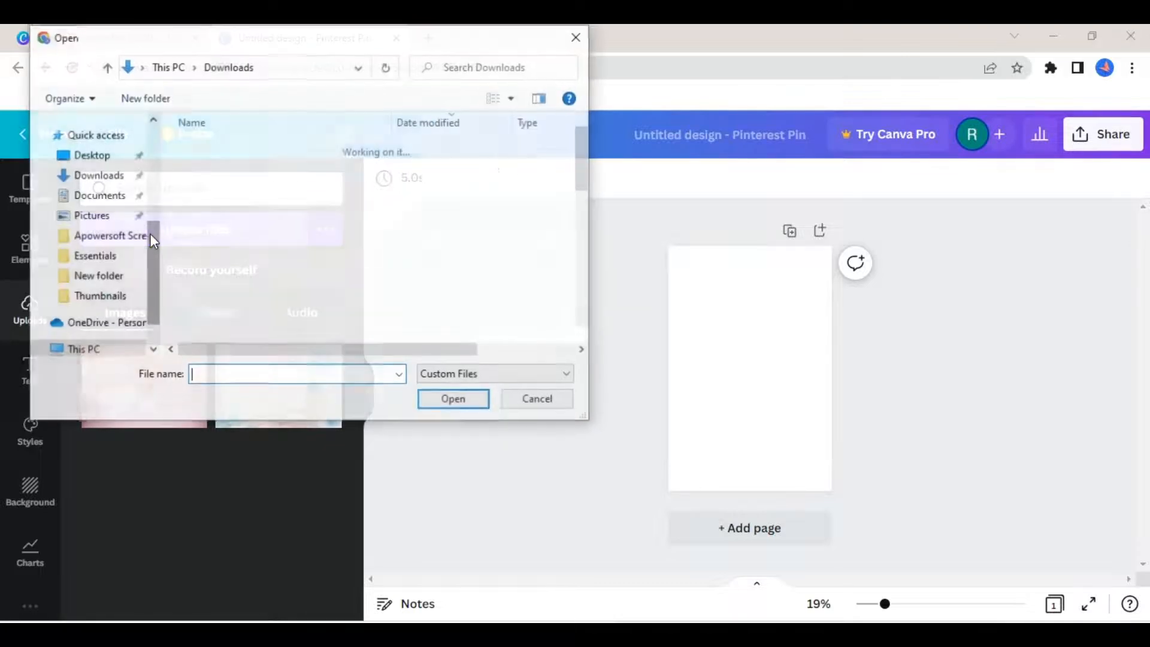
{"action": "left_click_drag", "start_coordinate": [585, 136], "coordinate": [585, 192]}
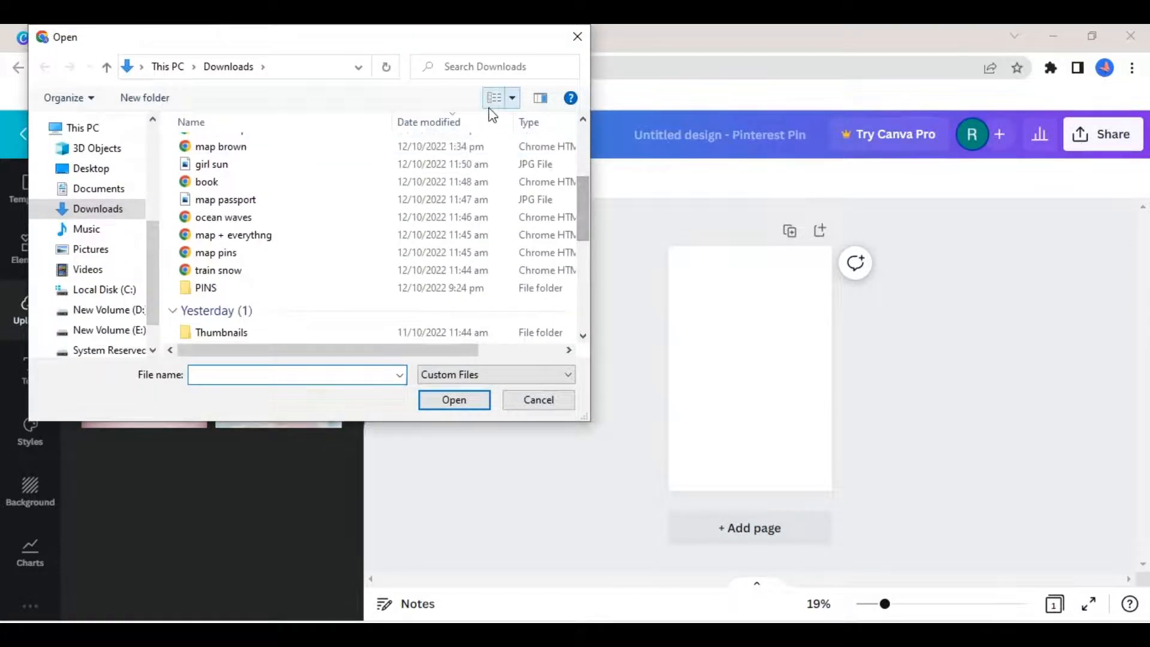
{"action": "left_click", "coordinate": [324, 219]}
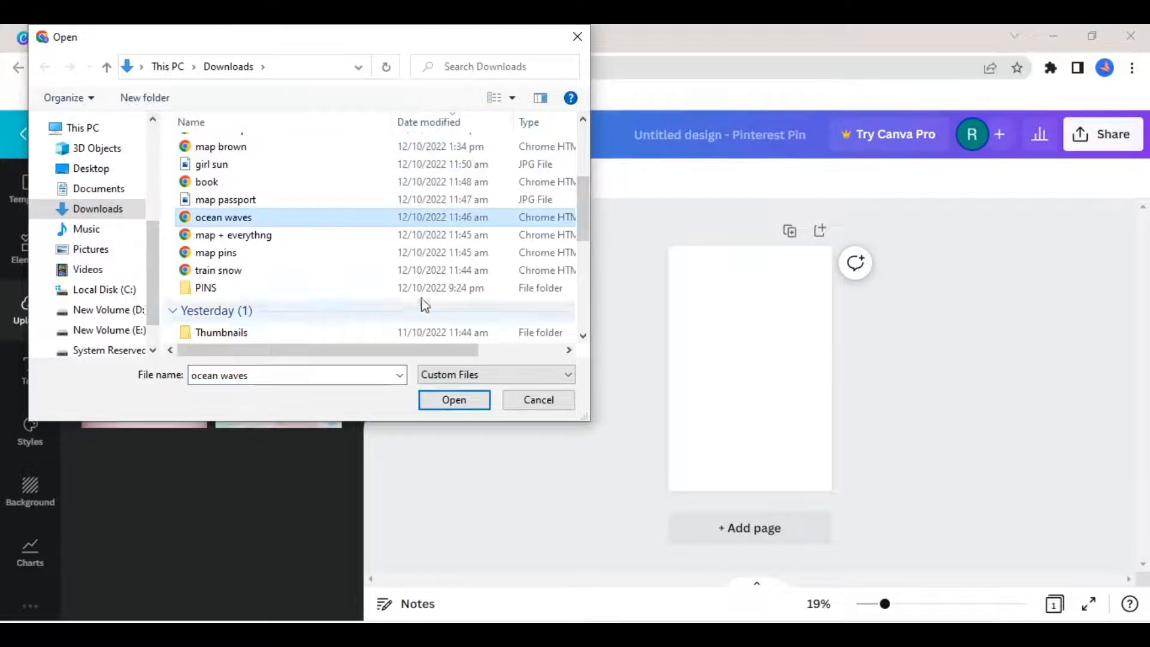
{"action": "left_click", "coordinate": [445, 401]}
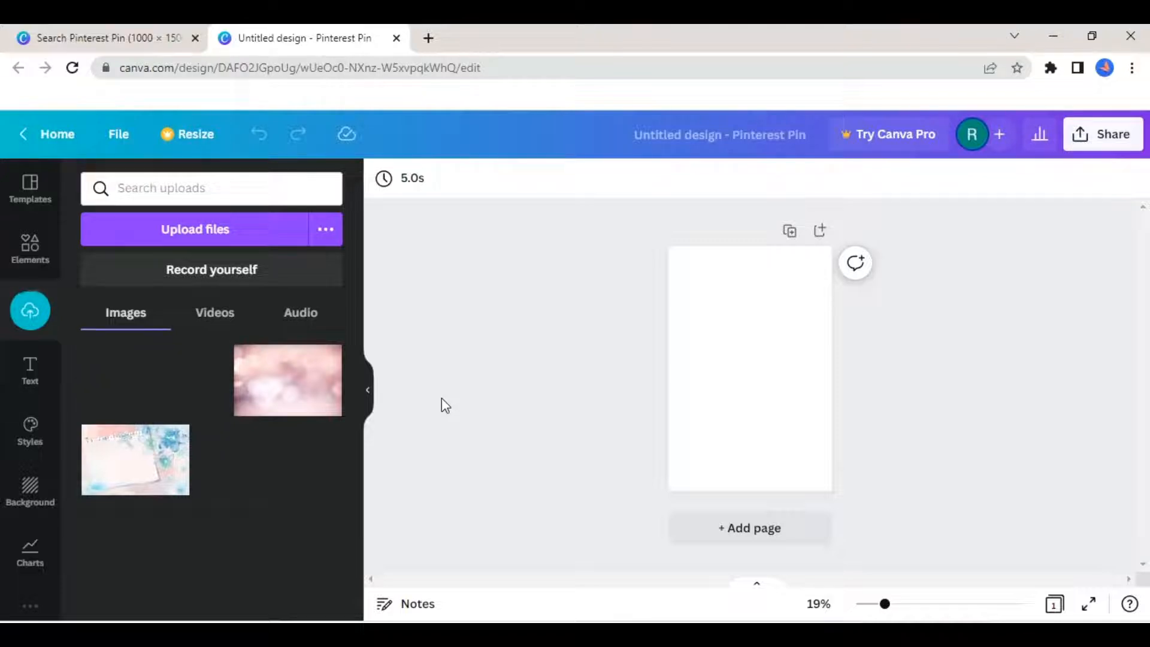
- Fill the blank page with the uploaded ocean waves image and shift its crop so both dark rocks frame the sky
{"action": "left_click_drag", "start_coordinate": [157, 384], "coordinate": [675, 336]}
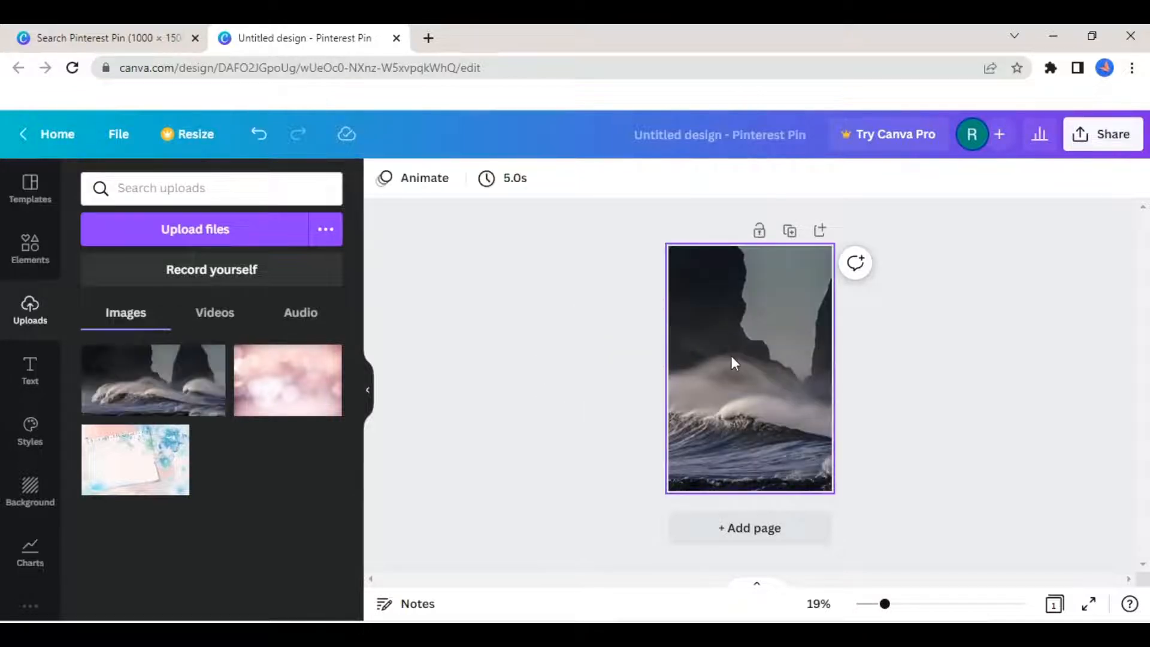
{"action": "double_click", "coordinate": [731, 355]}
{"action": "left_click_drag", "start_coordinate": [724, 357], "coordinate": [670, 357]}
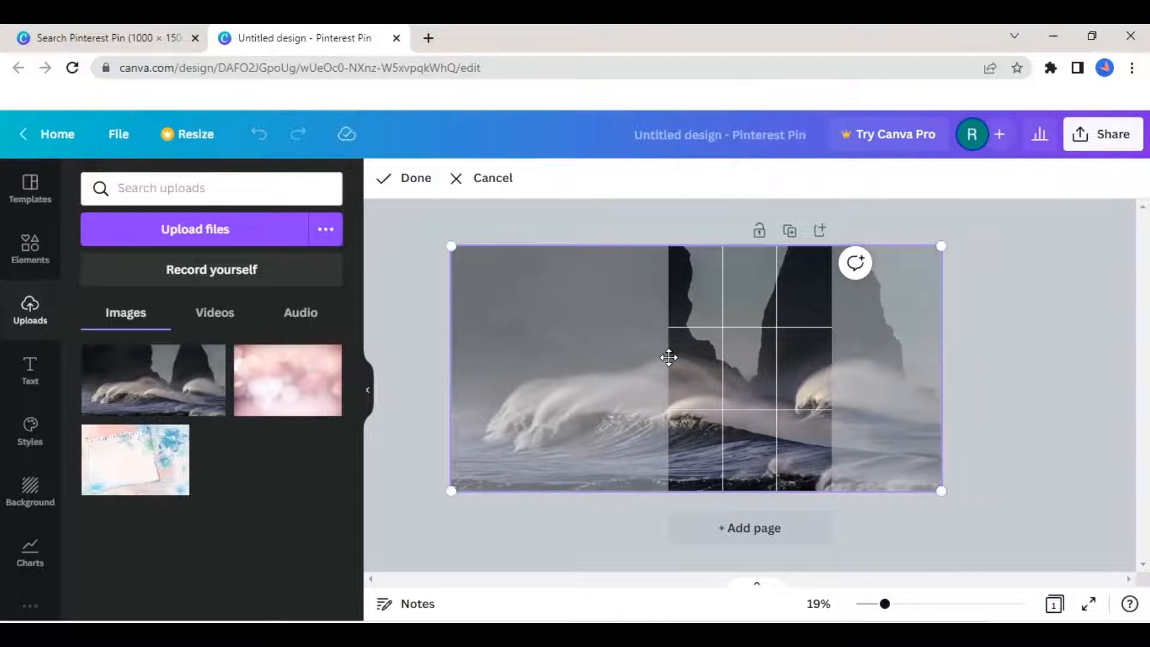
{"action": "left_click", "coordinate": [1007, 389]}
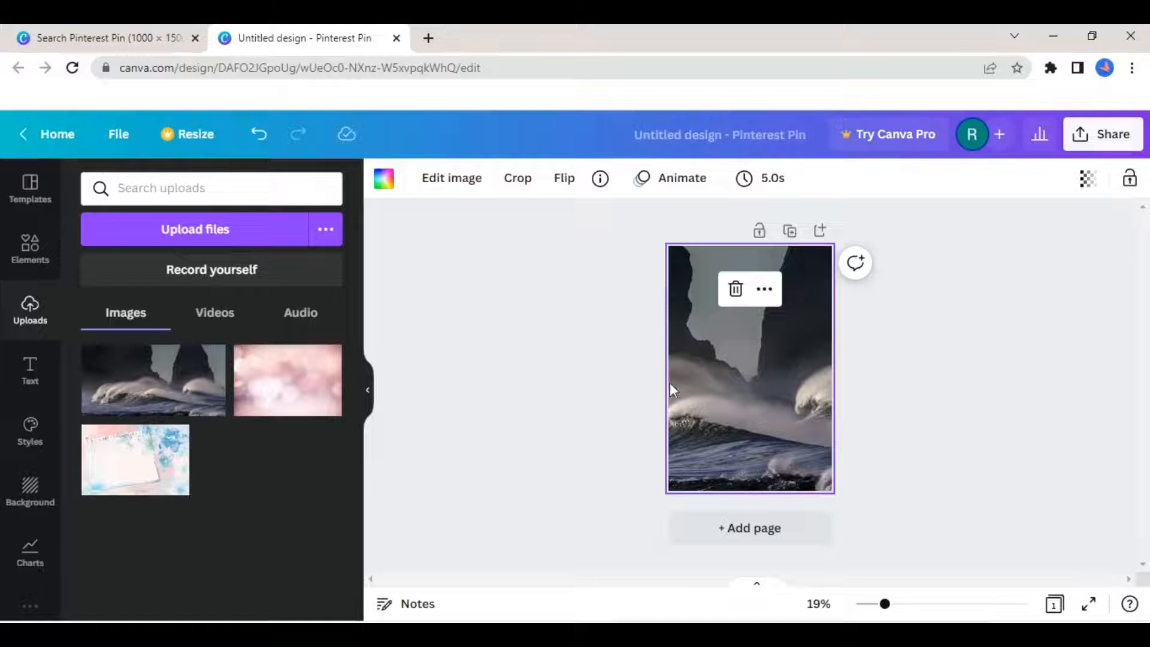
{"action": "left_click", "coordinate": [594, 483]}
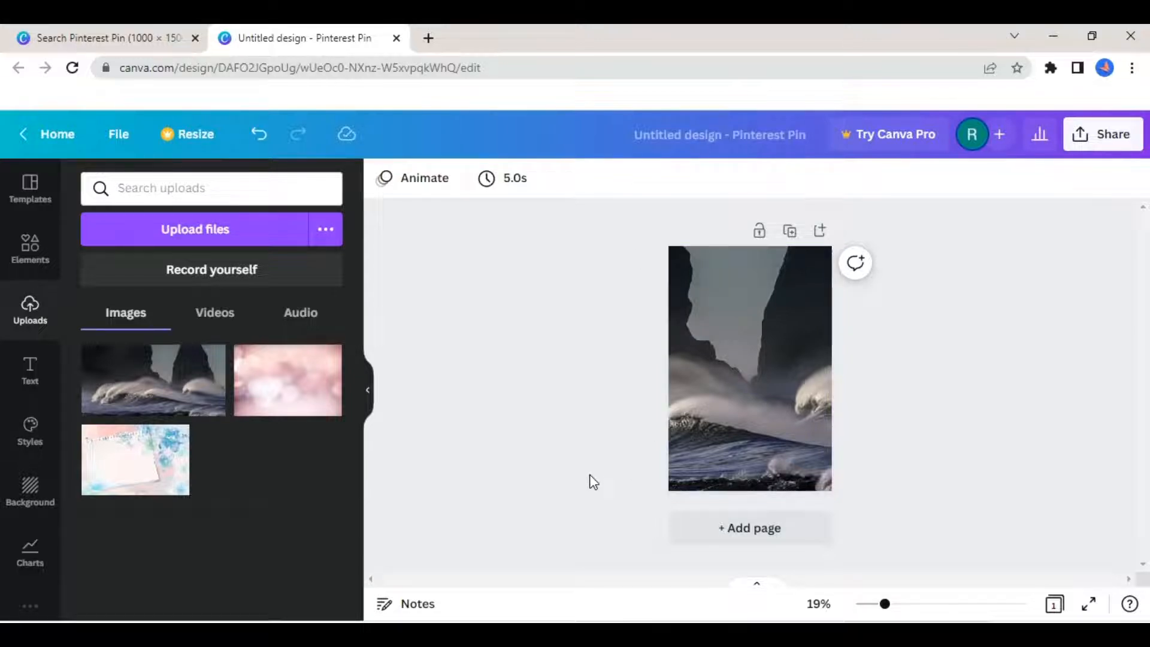
- Set the transparency of the ocean waves background image to 88
{"action": "left_click", "coordinate": [742, 414]}
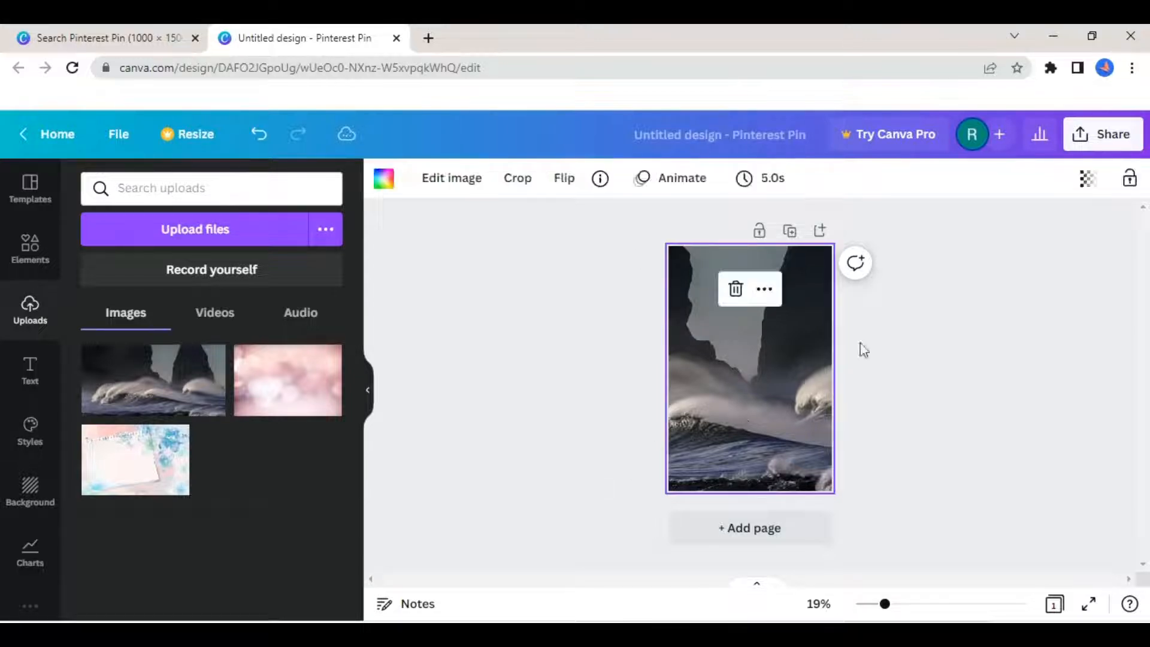
{"action": "left_click", "coordinate": [1095, 190]}
{"action": "left_click_drag", "start_coordinate": [1081, 252], "coordinate": [1065, 257]}
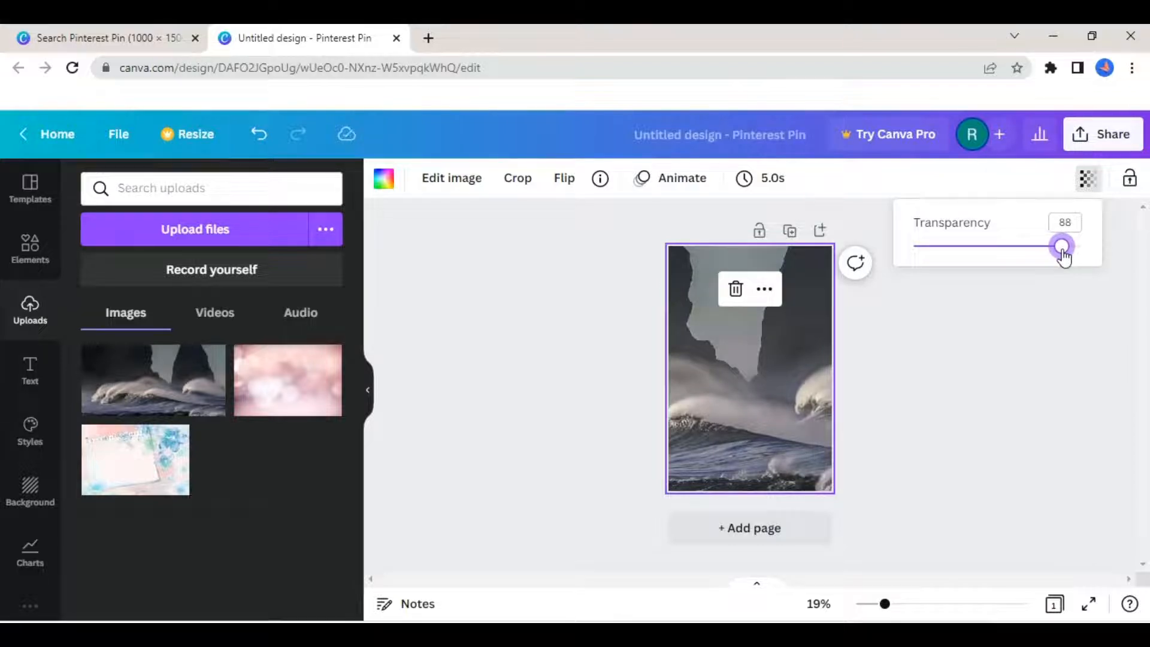
{"action": "left_click", "coordinate": [1044, 322]}
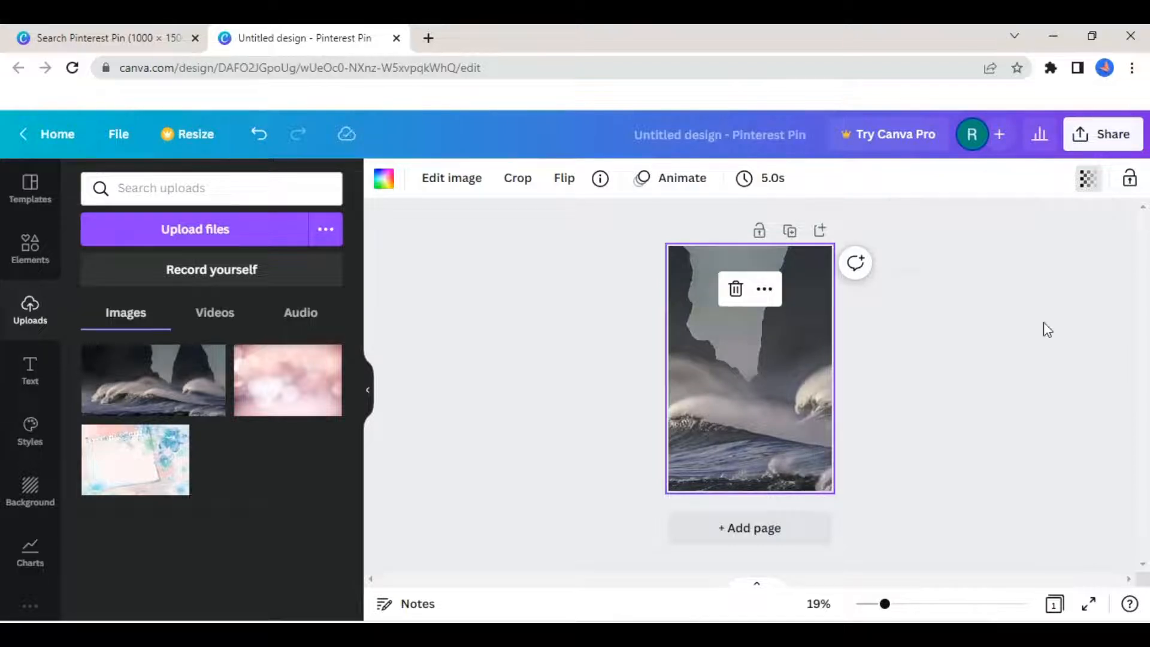
{"action": "left_click", "coordinate": [614, 315]}
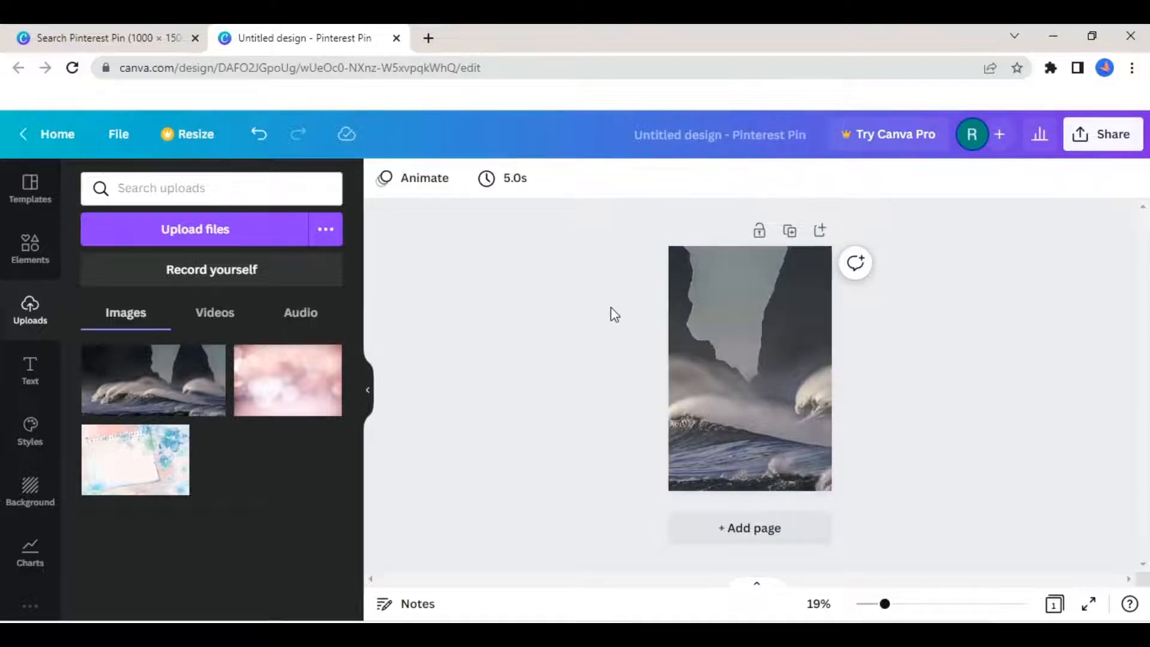
- Add a heading near the top of the pin reading "The goal is to die with Memories not Dreams." and scale it to size 63
{"action": "left_click", "coordinate": [33, 372]}
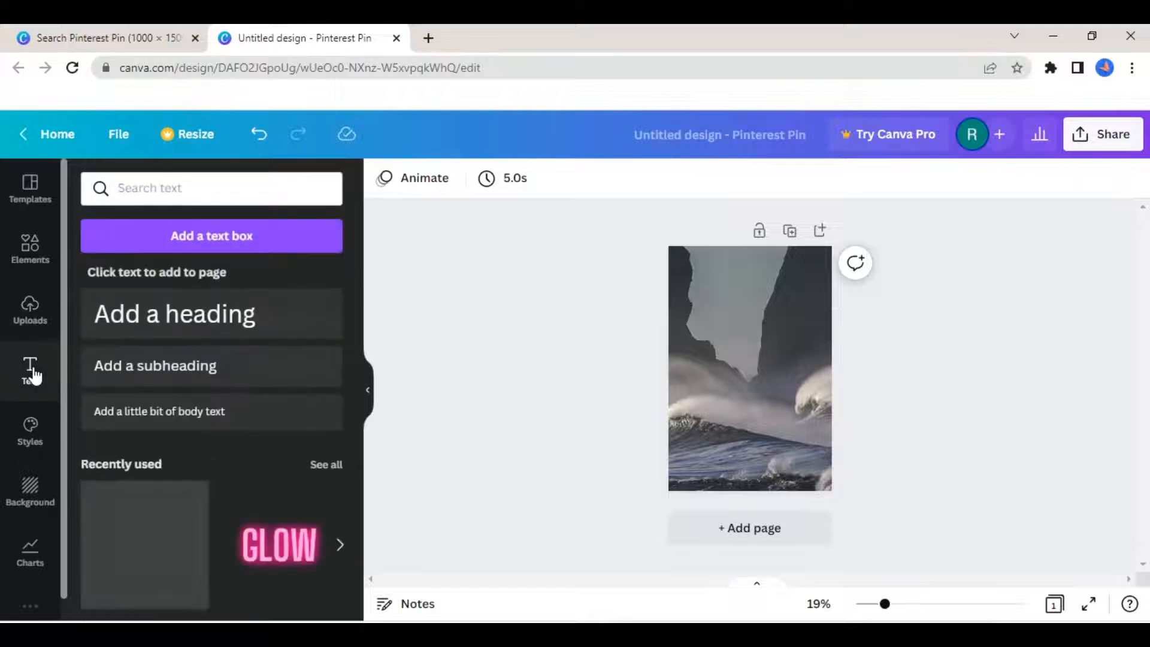
{"action": "left_click", "coordinate": [182, 316]}
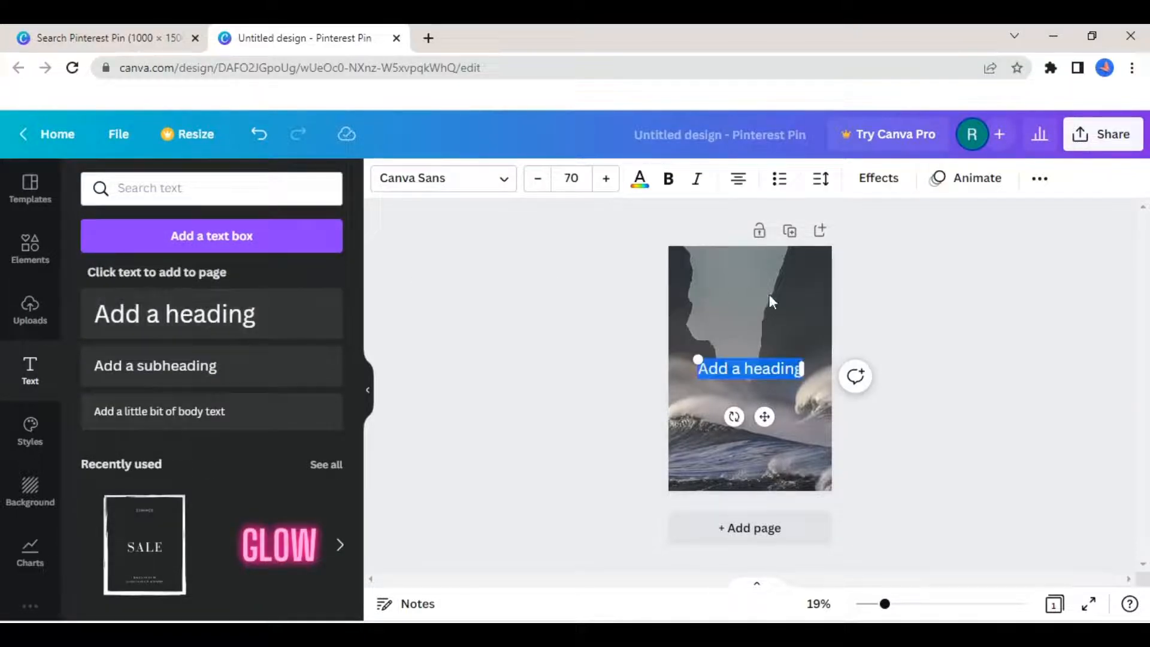
{"action": "left_click_drag", "start_coordinate": [765, 416], "coordinate": [759, 322]}
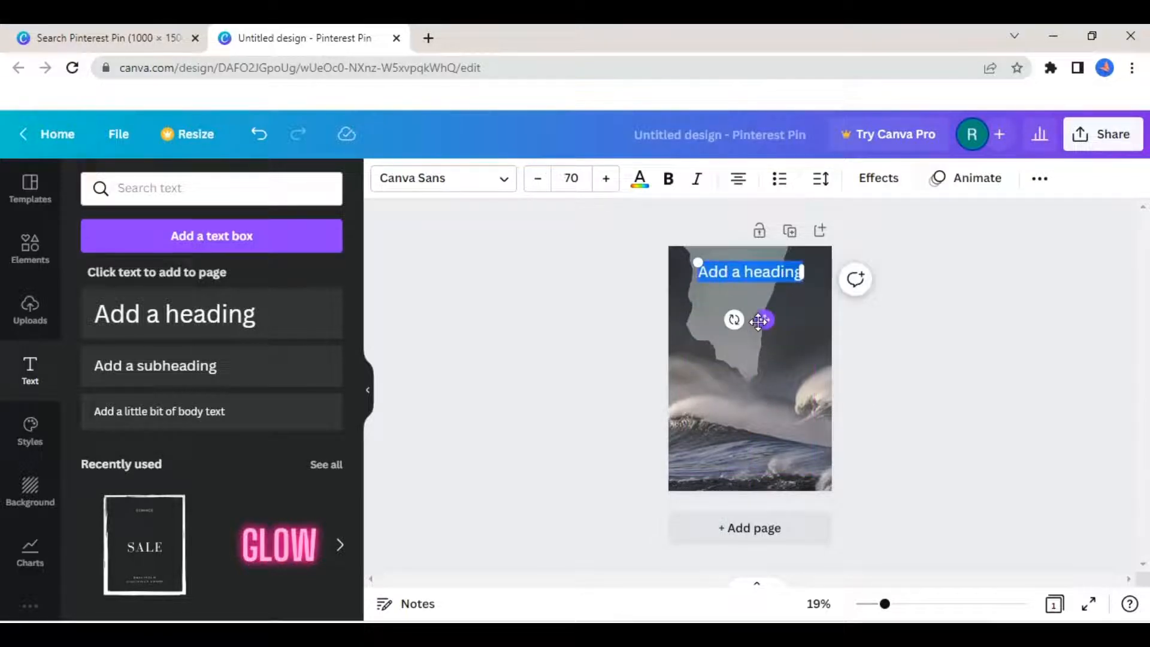
{"action": "type", "text": "\"The goal is to die with Memories not Dreams.\""}
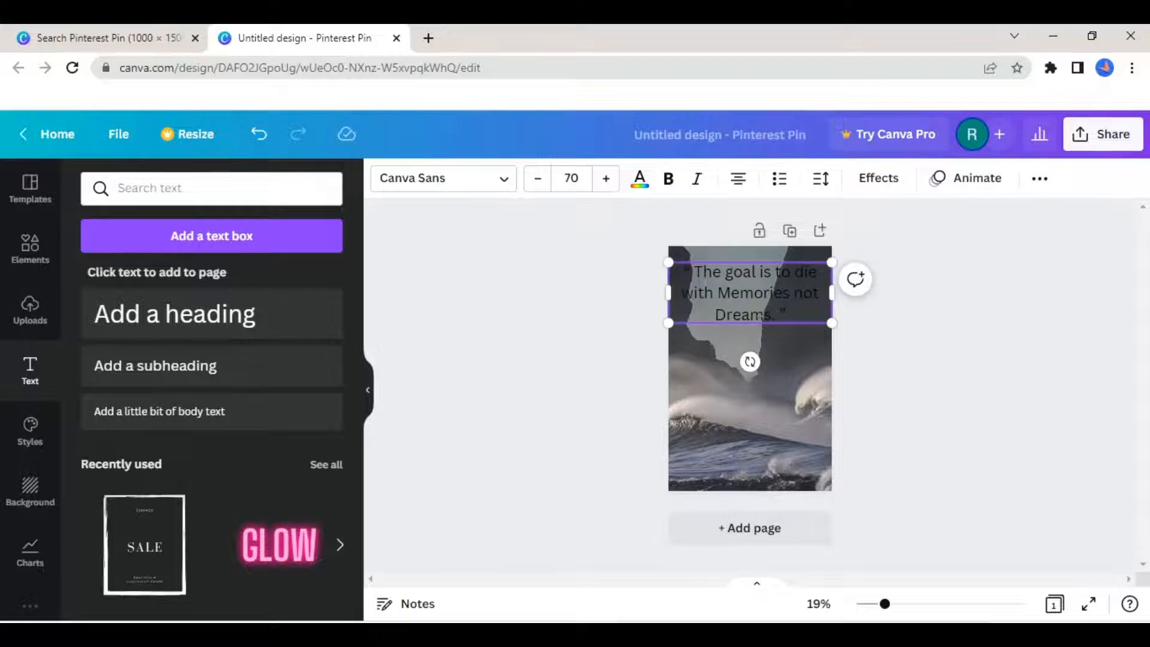
{"action": "left_click_drag", "start_coordinate": [832, 328], "coordinate": [816, 318]}
{"action": "left_click_drag", "start_coordinate": [667, 291], "coordinate": [685, 290]}
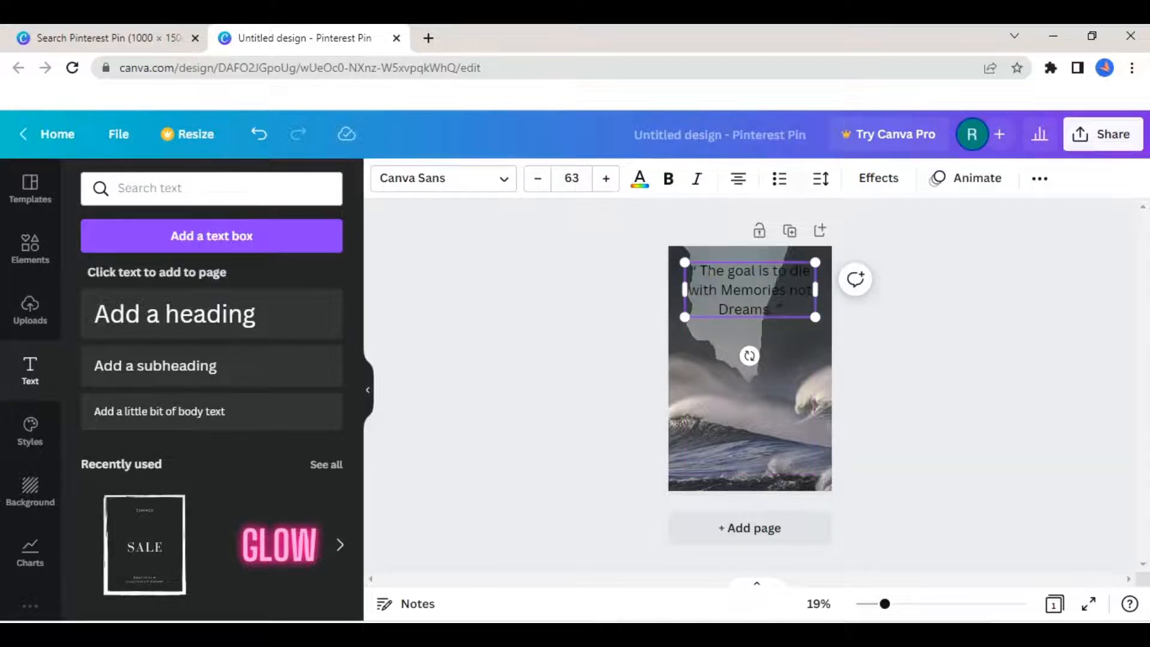
- Select the quote text and look through the available font list and font style categories
{"action": "double_click", "coordinate": [710, 277]}
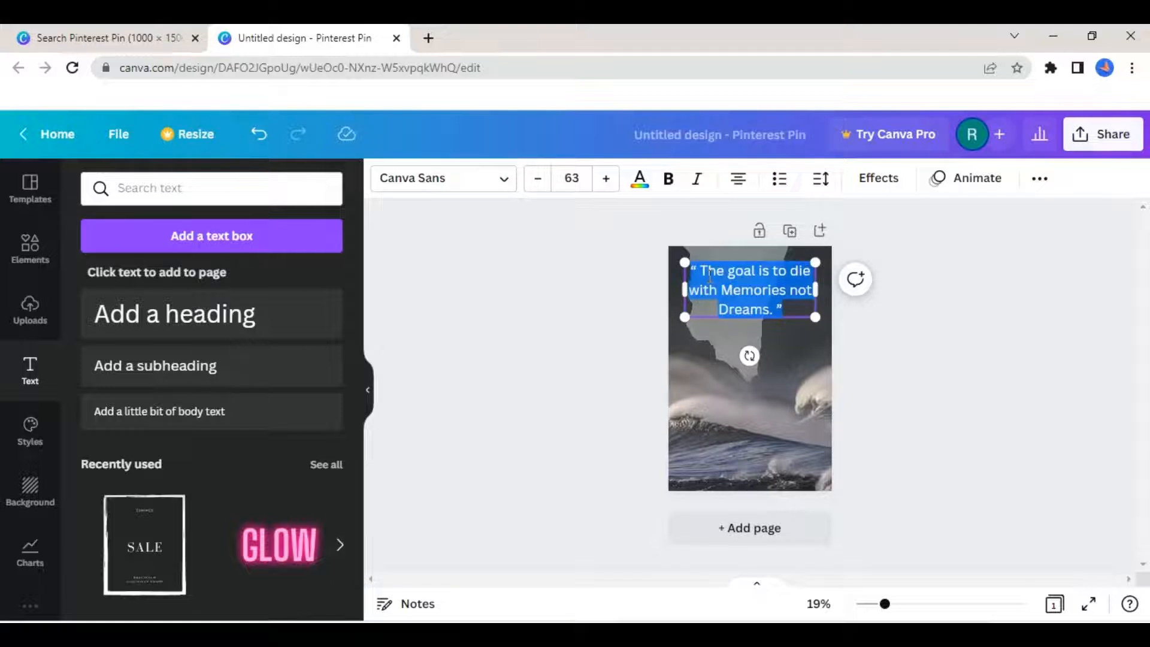
{"action": "left_click", "coordinate": [452, 183]}
{"action": "left_click_drag", "start_coordinate": [353, 232], "coordinate": [357, 336]}
{"action": "left_click", "coordinate": [217, 187]}
{"action": "mouse_move", "coordinate": [355, 261]}
{"action": "left_mouse_down"}
{"action": "mouse_move", "coordinate": [354, 357]}
{"action": "mouse_move", "coordinate": [342, 250]}
{"action": "left_mouse_up"}
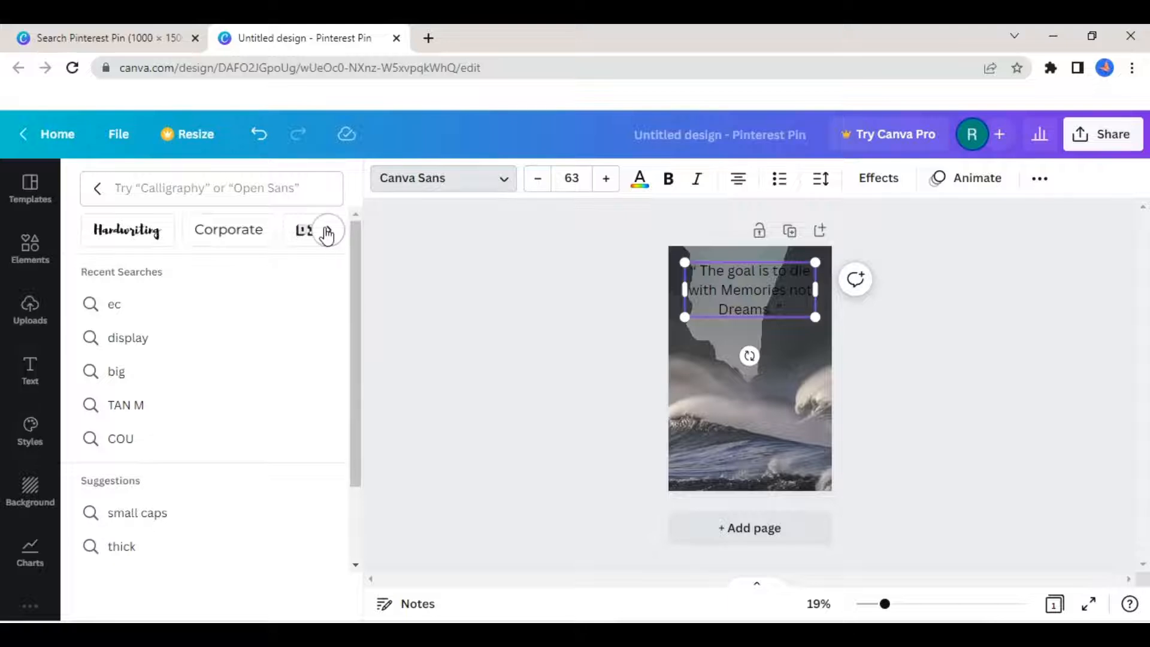
{"action": "left_click", "coordinate": [327, 231]}
{"action": "left_click", "coordinate": [327, 231]}
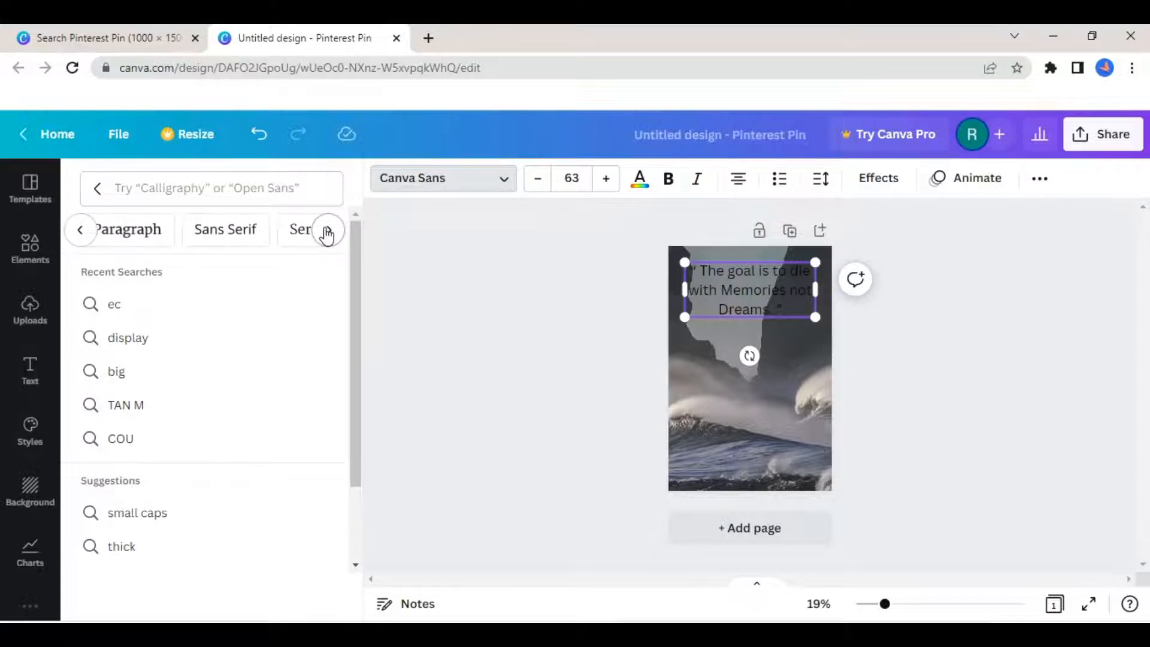
{"action": "left_click", "coordinate": [327, 231]}
{"action": "left_click", "coordinate": [327, 232]}
{"action": "left_click", "coordinate": [327, 231]}
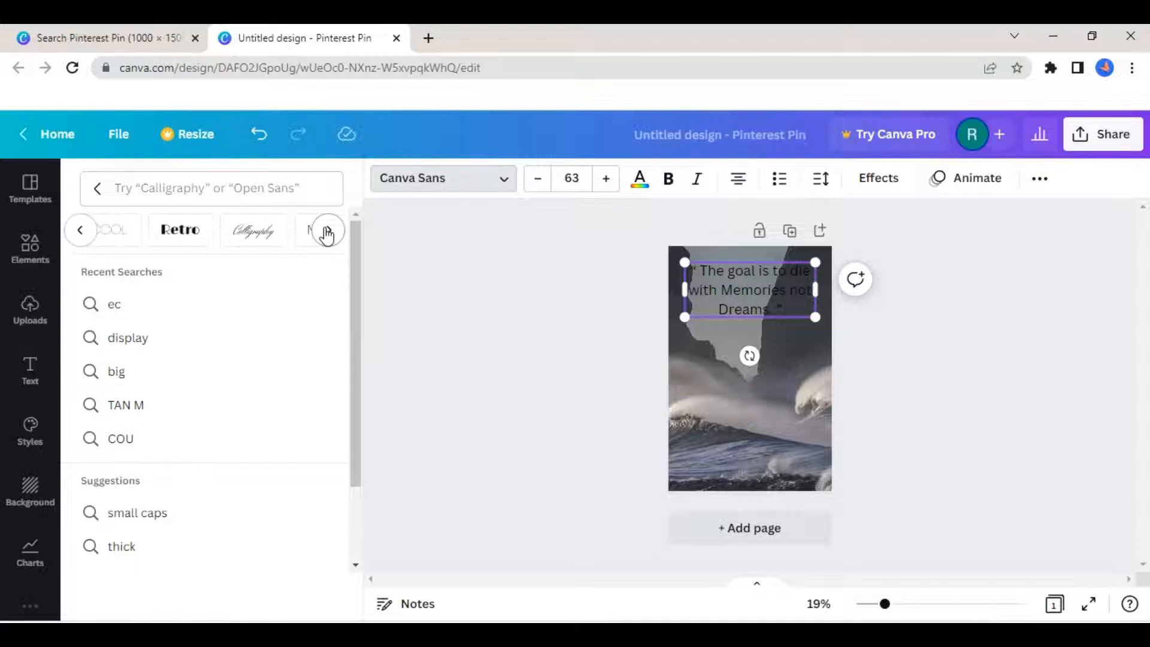
{"action": "left_click", "coordinate": [327, 231]}
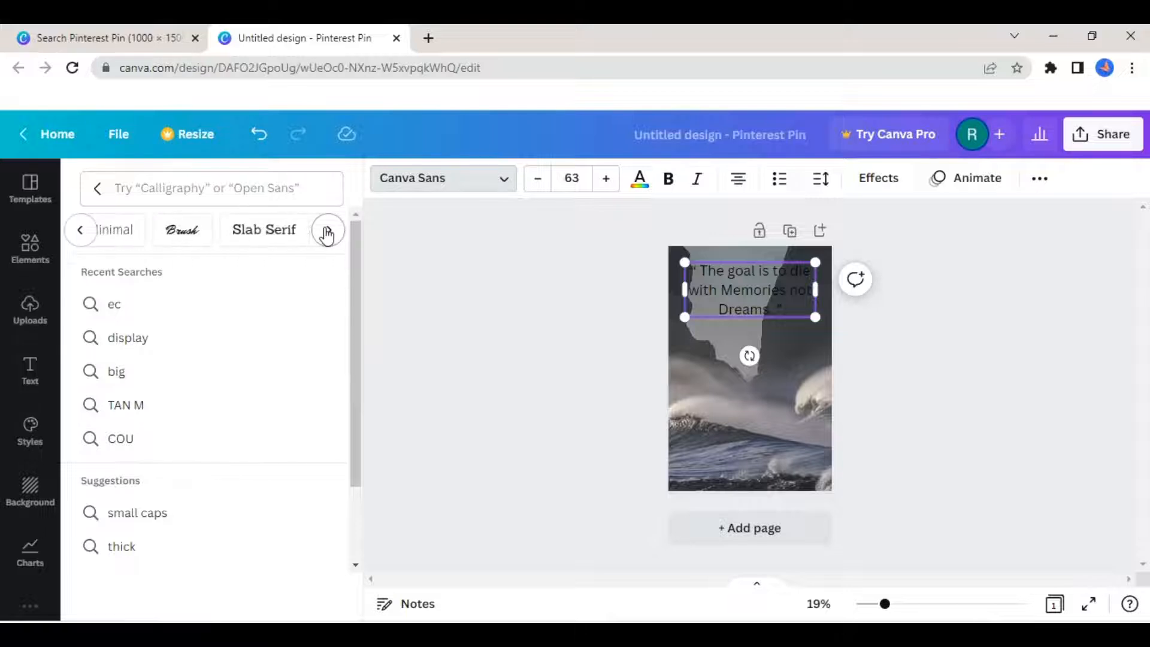
{"action": "left_click", "coordinate": [327, 231]}
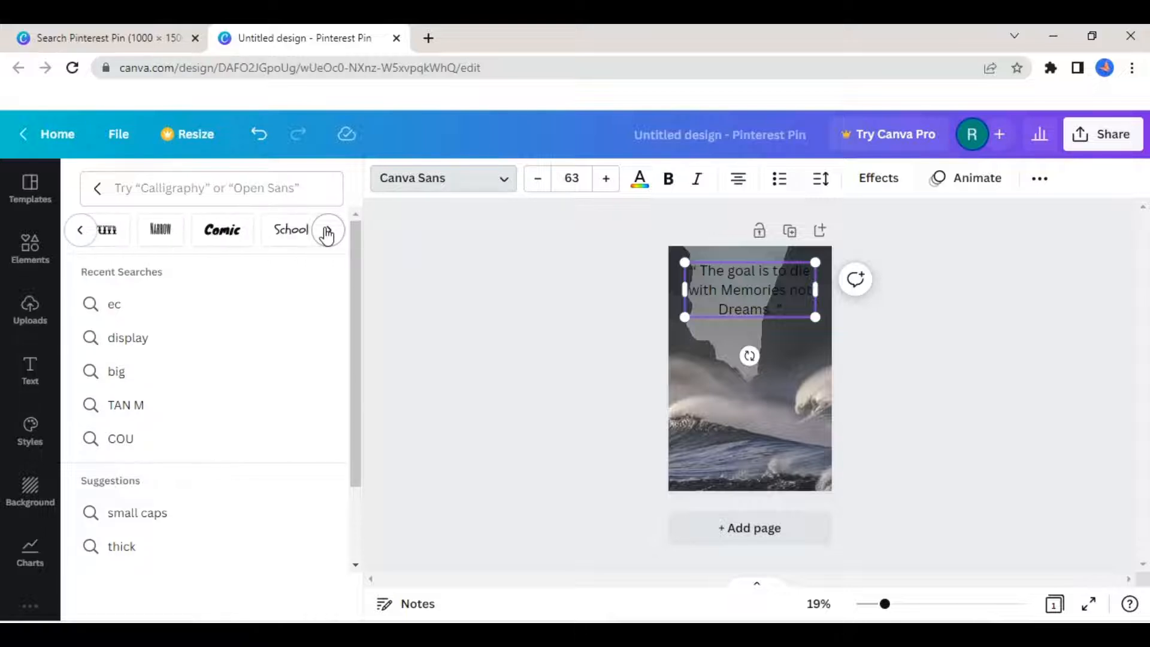
{"action": "left_click", "coordinate": [327, 232]}
- Search the fonts for "stars" and apply the bottom-heavy Stars & Love font variant to the quote
{"action": "left_click", "coordinate": [220, 190]}
{"action": "type", "text": "s"}
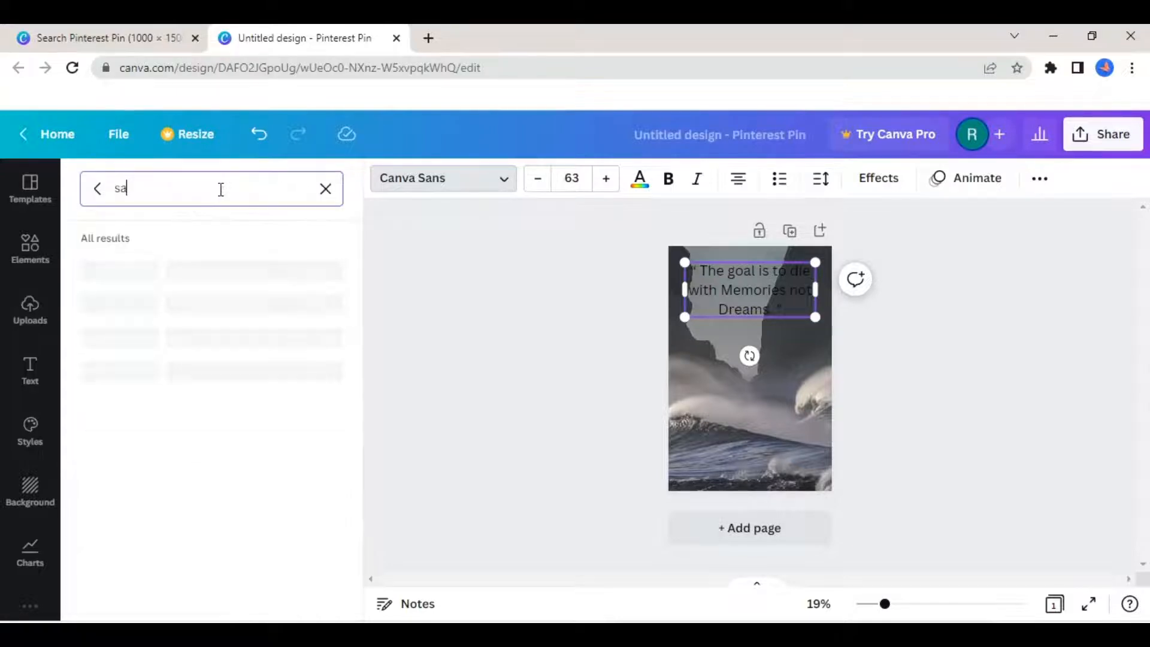
{"action": "type", "text": "tars"}
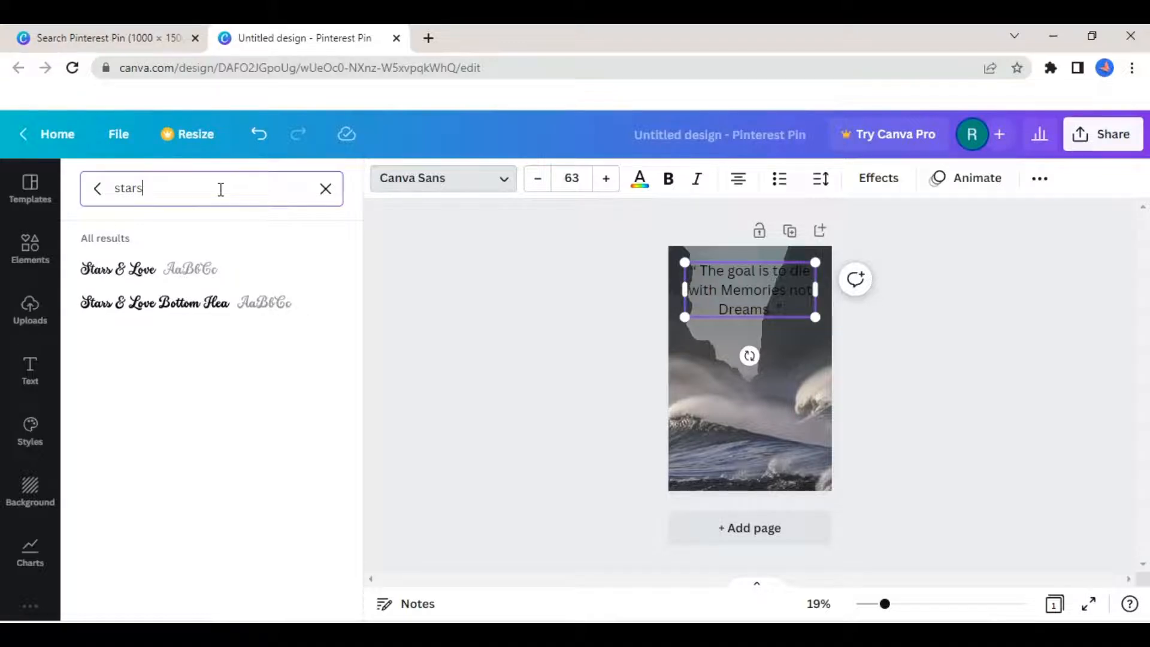
{"action": "left_click", "coordinate": [232, 316]}
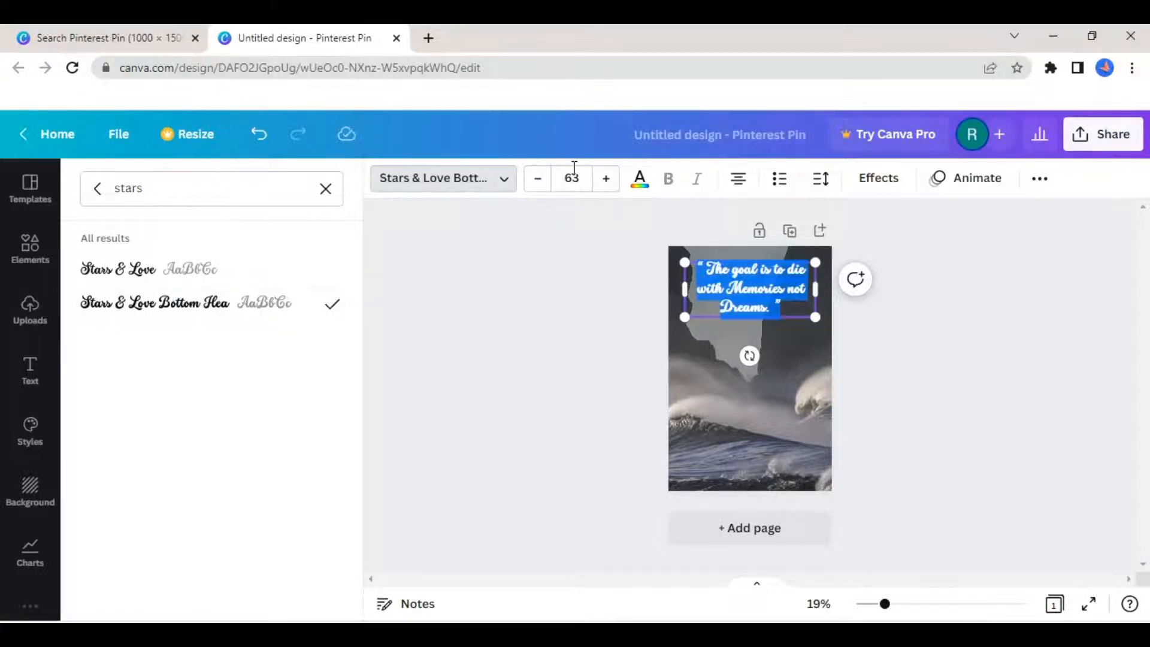
- Enlarge the quote text to font size 114
{"action": "left_click", "coordinate": [607, 179]}
{"action": "left_click", "coordinate": [606, 179]}
{"action": "left_click", "coordinate": [607, 179]}
{"action": "left_click", "coordinate": [607, 179]}
{"action": "left_click", "coordinate": [607, 180]}
{"action": "left_click", "coordinate": [606, 179]}
{"action": "left_click", "coordinate": [606, 179]}
{"action": "left_click", "coordinate": [606, 179]}
{"action": "double_click", "coordinate": [606, 179]}
{"action": "left_click", "coordinate": [607, 179]}
{"action": "double_click", "coordinate": [606, 179]}
{"action": "left_click", "coordinate": [606, 179]}
{"action": "double_click", "coordinate": [607, 179]}
{"action": "double_click", "coordinate": [607, 179]}
{"action": "double_click", "coordinate": [607, 180]}
{"action": "double_click", "coordinate": [606, 179]}
{"action": "left_click", "coordinate": [606, 179]}
{"action": "double_click", "coordinate": [606, 179]}
{"action": "double_click", "coordinate": [606, 179]}
{"action": "left_click", "coordinate": [606, 179]}
{"action": "double_click", "coordinate": [606, 179]}
{"action": "double_click", "coordinate": [606, 179]}
{"action": "left_click", "coordinate": [607, 179]}
{"action": "double_click", "coordinate": [606, 179]}
{"action": "left_click", "coordinate": [607, 179]}
{"action": "double_click", "coordinate": [606, 180]}
{"action": "left_click", "coordinate": [607, 179]}
{"action": "double_click", "coordinate": [607, 180]}
{"action": "double_click", "coordinate": [607, 179]}
{"action": "double_click", "coordinate": [607, 179]}
{"action": "double_click", "coordinate": [607, 179]}
{"action": "double_click", "coordinate": [606, 179]}
{"action": "left_click", "coordinate": [606, 179]}
{"action": "double_click", "coordinate": [606, 179]}
{"action": "left_click", "coordinate": [607, 179]}
{"action": "left_click", "coordinate": [607, 179]}
{"action": "double_click", "coordinate": [607, 179]}
{"action": "left_click", "coordinate": [538, 179]}
{"action": "left_click", "coordinate": [538, 179]}
{"action": "double_click", "coordinate": [538, 182]}
{"action": "left_click", "coordinate": [538, 183]}
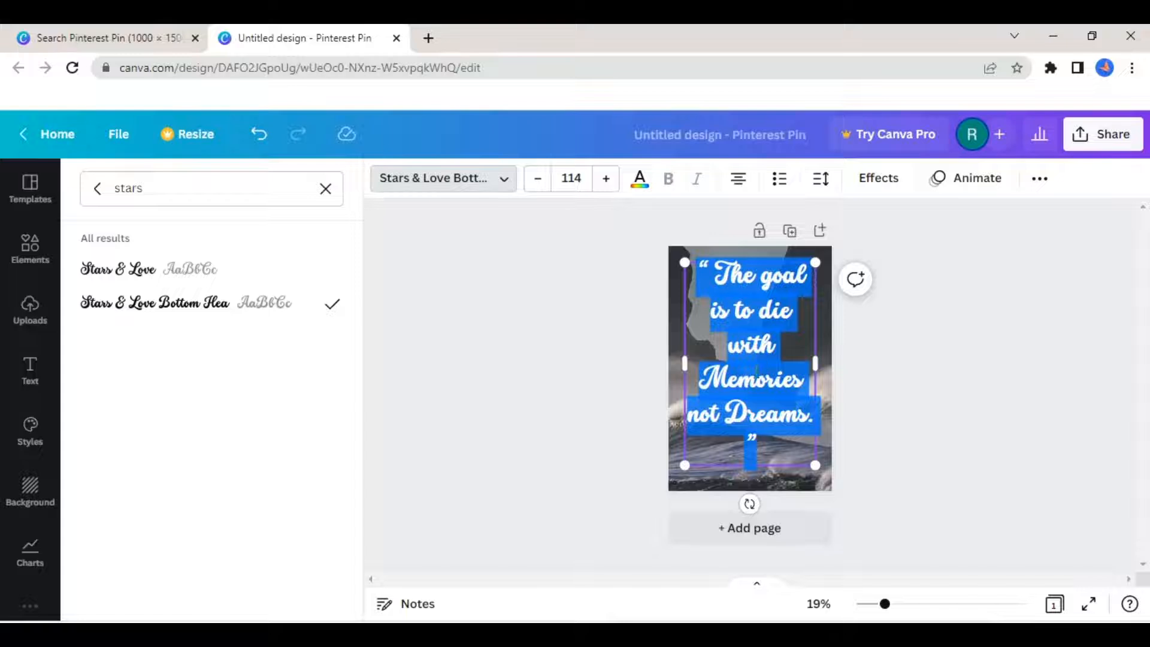
{"action": "left_click", "coordinate": [727, 419]}
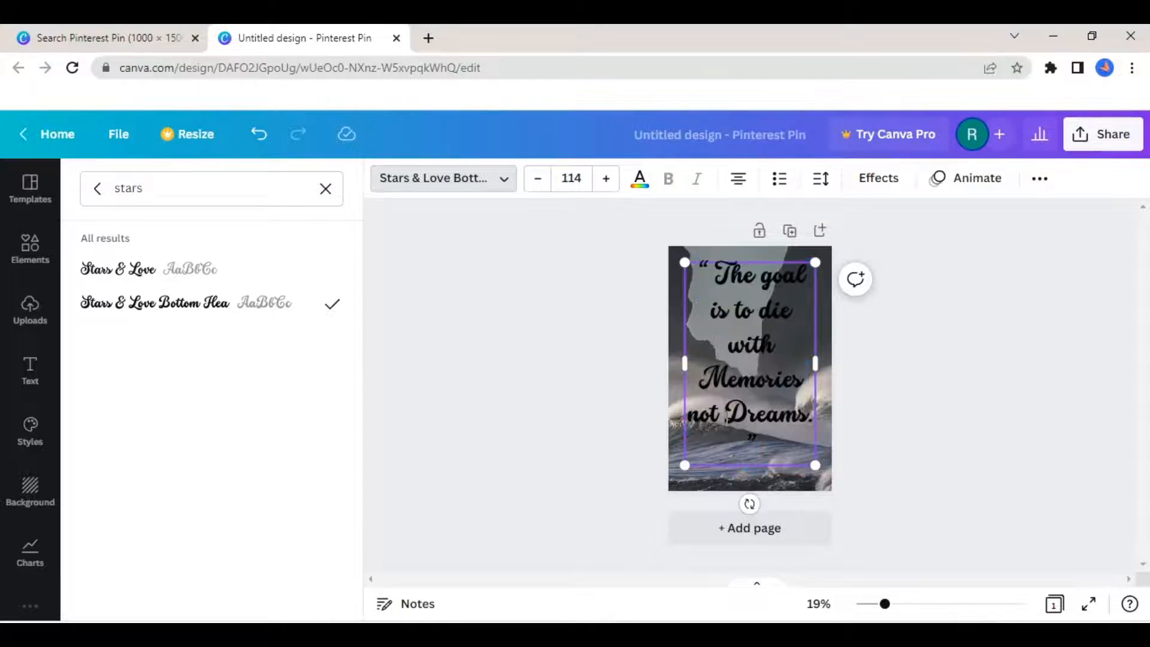
- Move "Dreams." onto its own line together with the closing quotation mark and set that line's spacing to 0.65
{"action": "key", "text": "Return"}
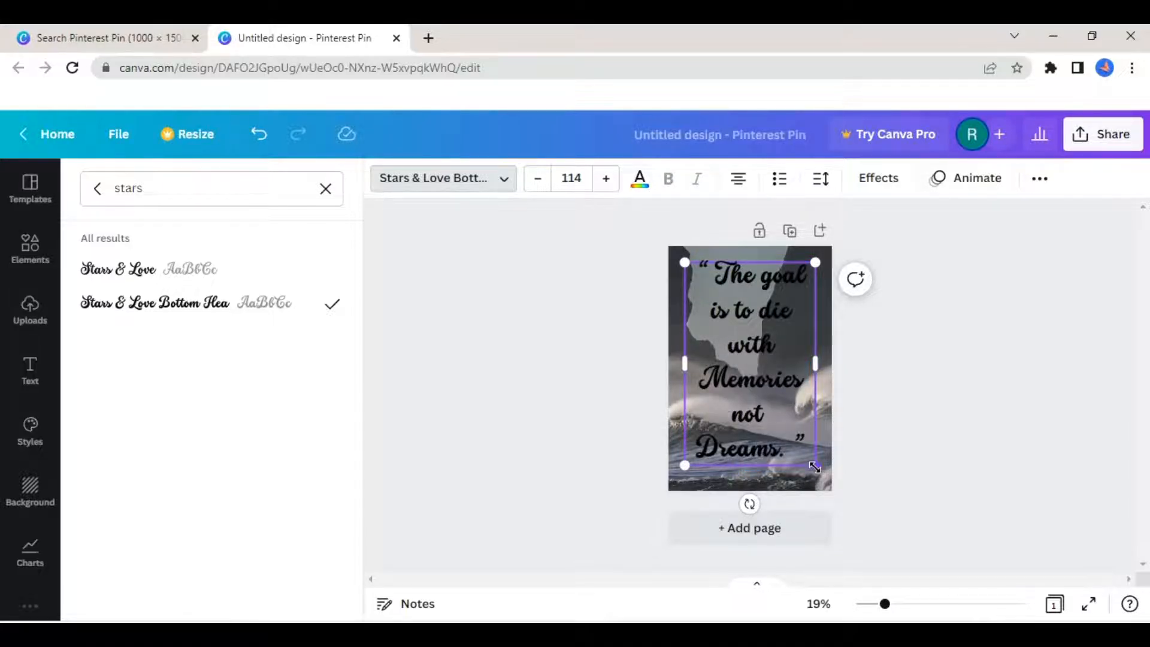
{"action": "left_click", "coordinate": [822, 178]}
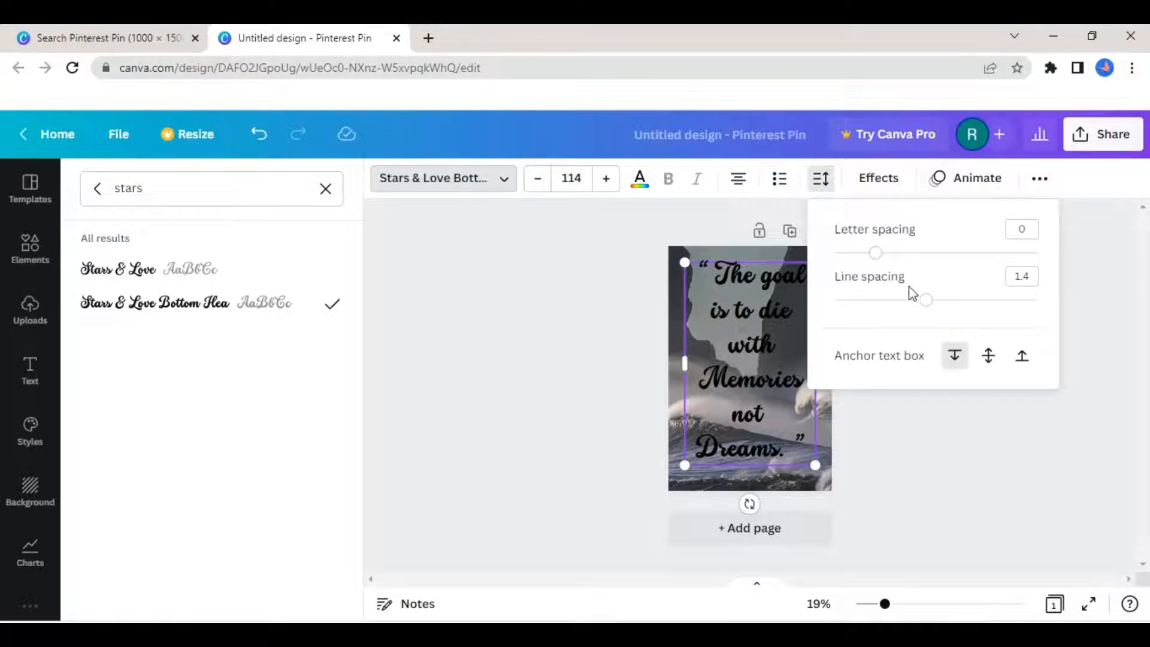
{"action": "left_click_drag", "start_coordinate": [925, 299], "coordinate": [852, 311]}
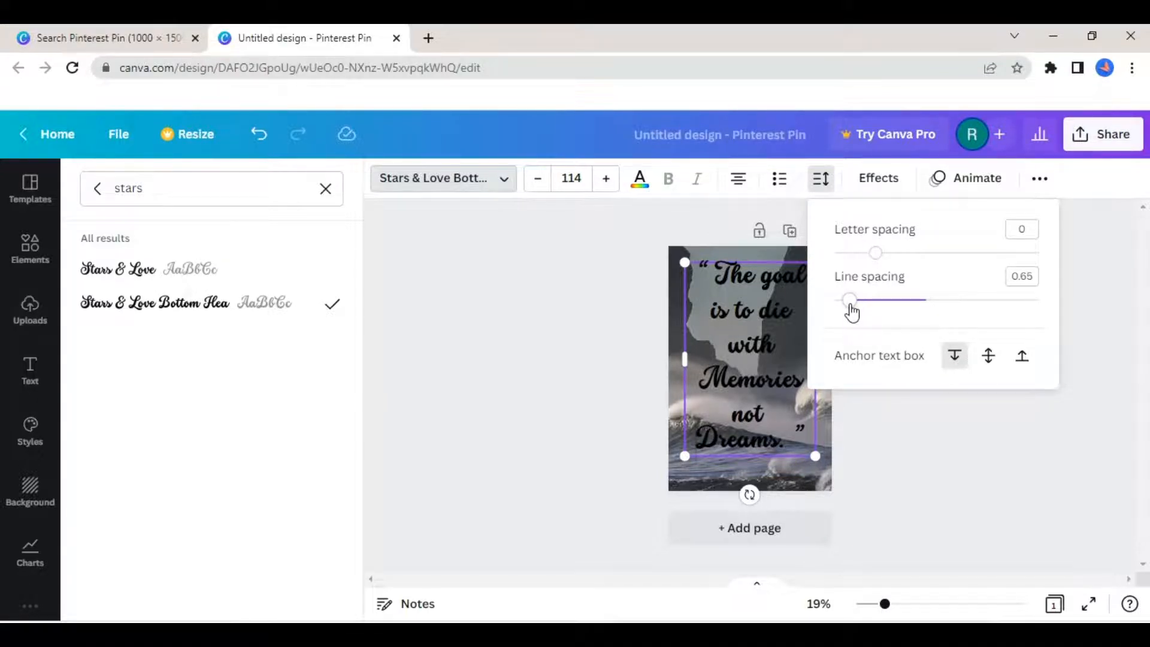
{"action": "left_click", "coordinate": [911, 488]}
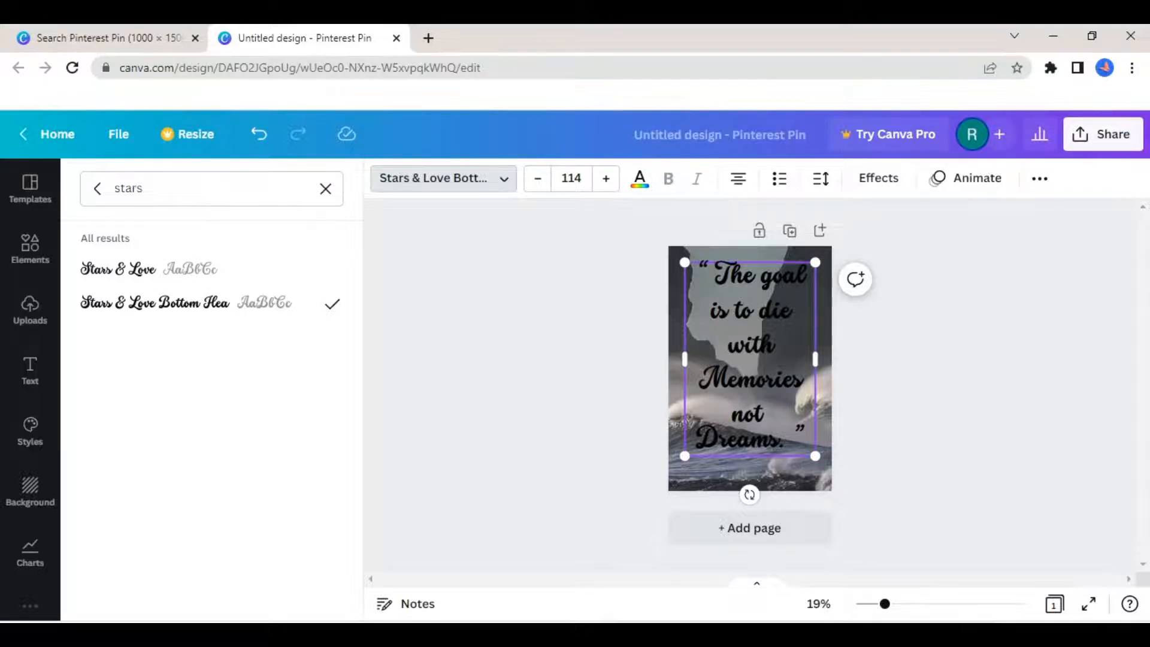
- Change the colour of the whole quote text to white
{"action": "double_click", "coordinate": [771, 409]}
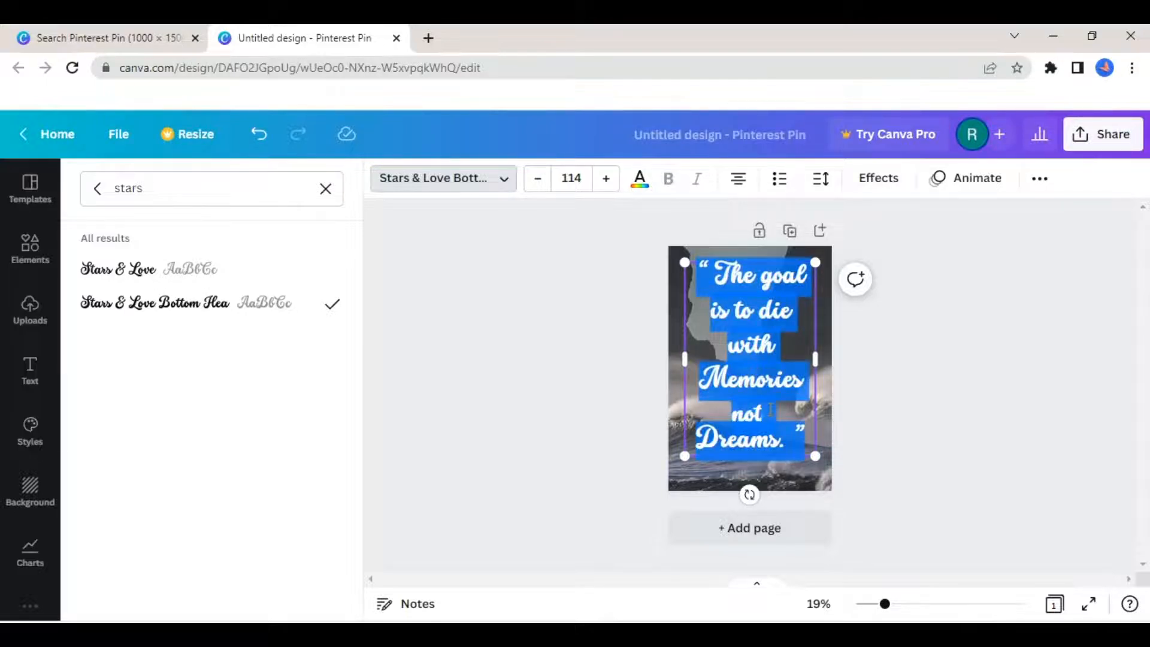
{"action": "left_click", "coordinate": [639, 178]}
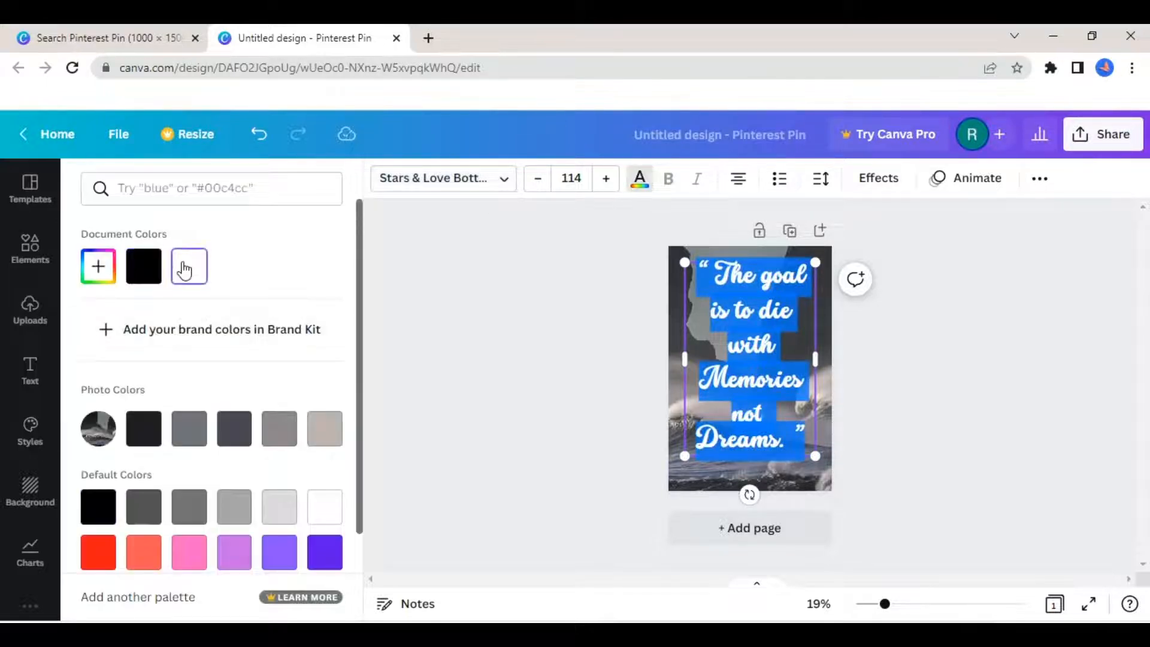
{"action": "left_click", "coordinate": [498, 414]}
{"action": "left_click", "coordinate": [498, 414]}
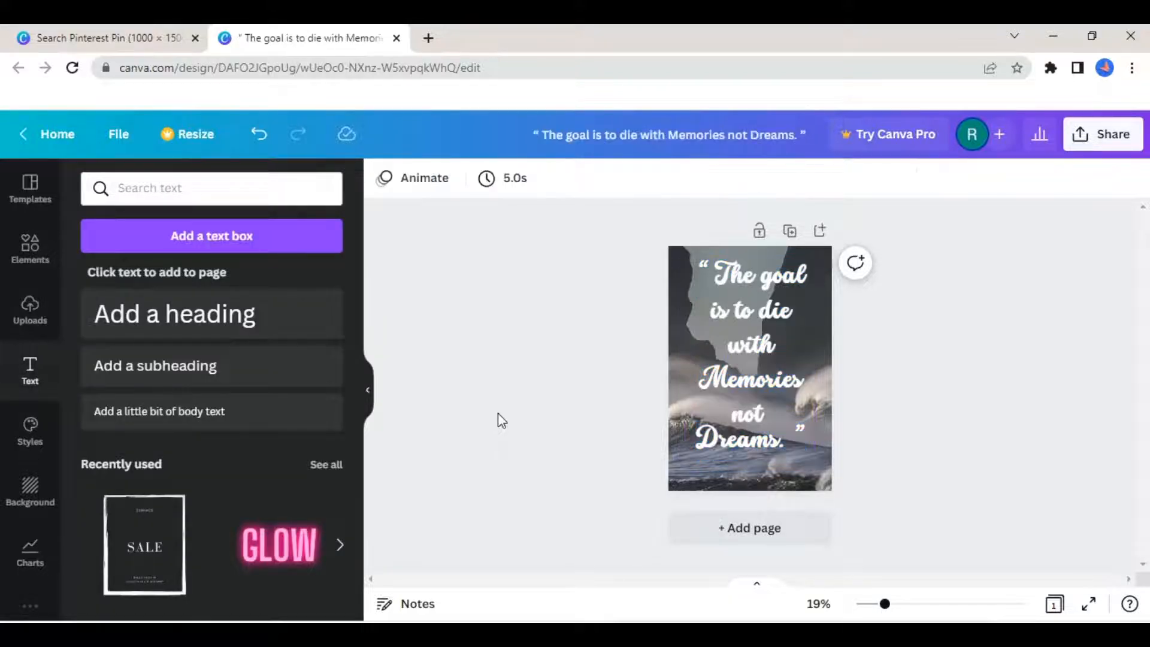
- Resize the quote text box and bring the font size to 114
{"action": "left_click_drag", "start_coordinate": [766, 427], "coordinate": [813, 443]}
{"action": "left_click_drag", "start_coordinate": [812, 352], "coordinate": [821, 351]}
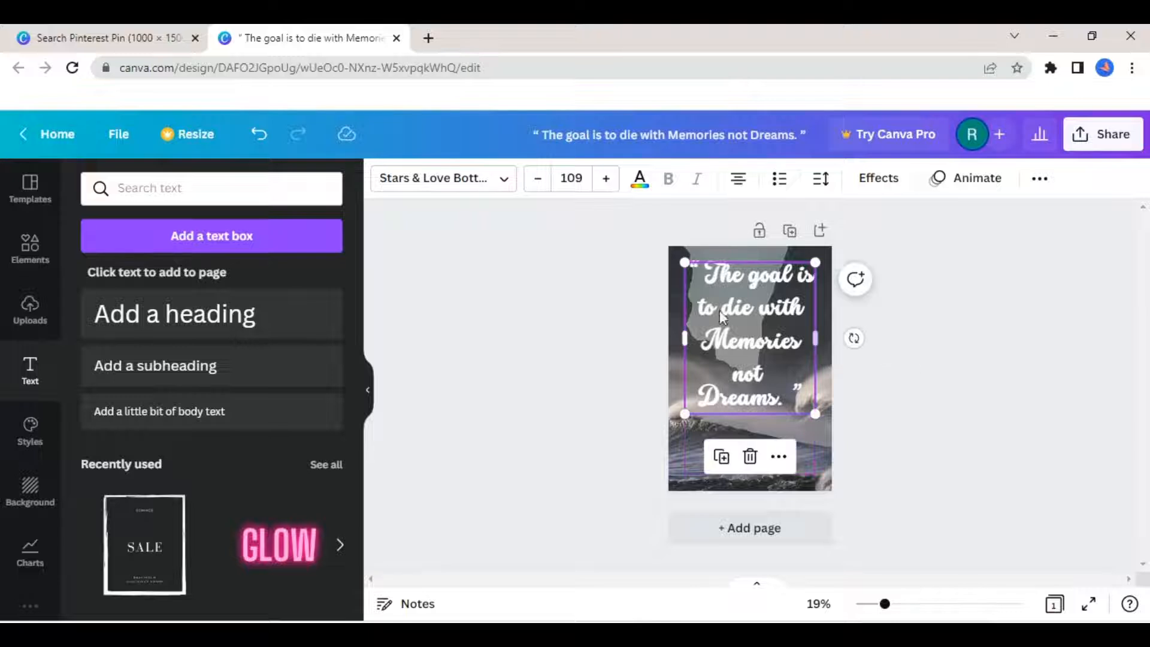
{"action": "left_click", "coordinate": [605, 178]}
{"action": "left_click", "coordinate": [605, 177]}
{"action": "left_click", "coordinate": [605, 178]}
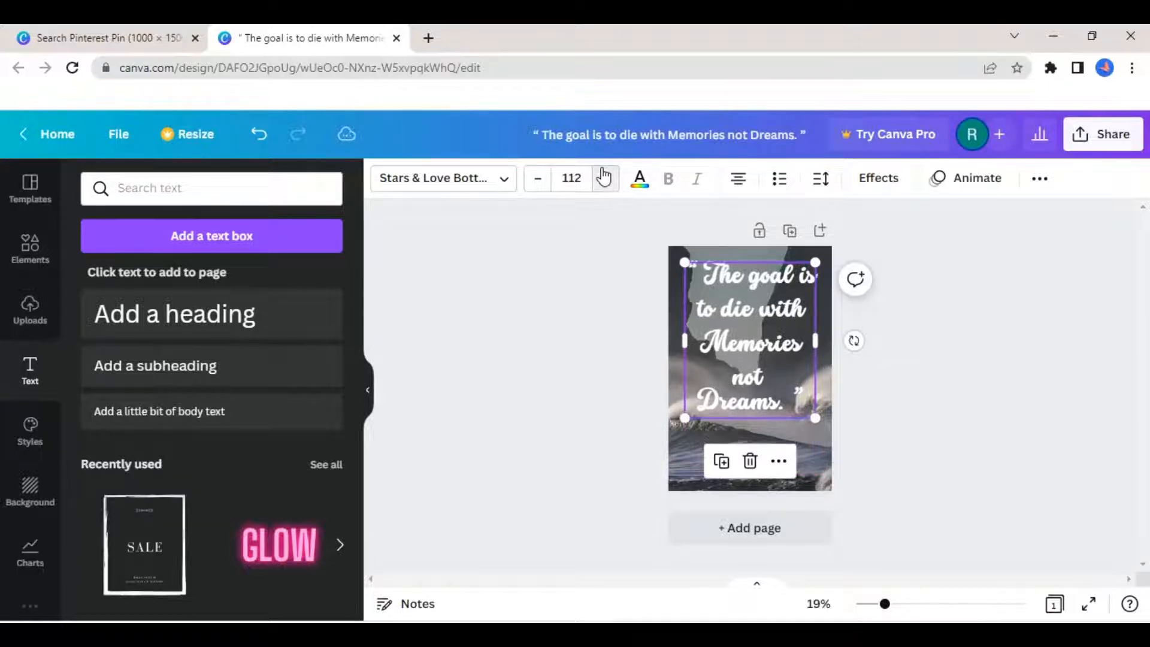
{"action": "left_click", "coordinate": [604, 178]}
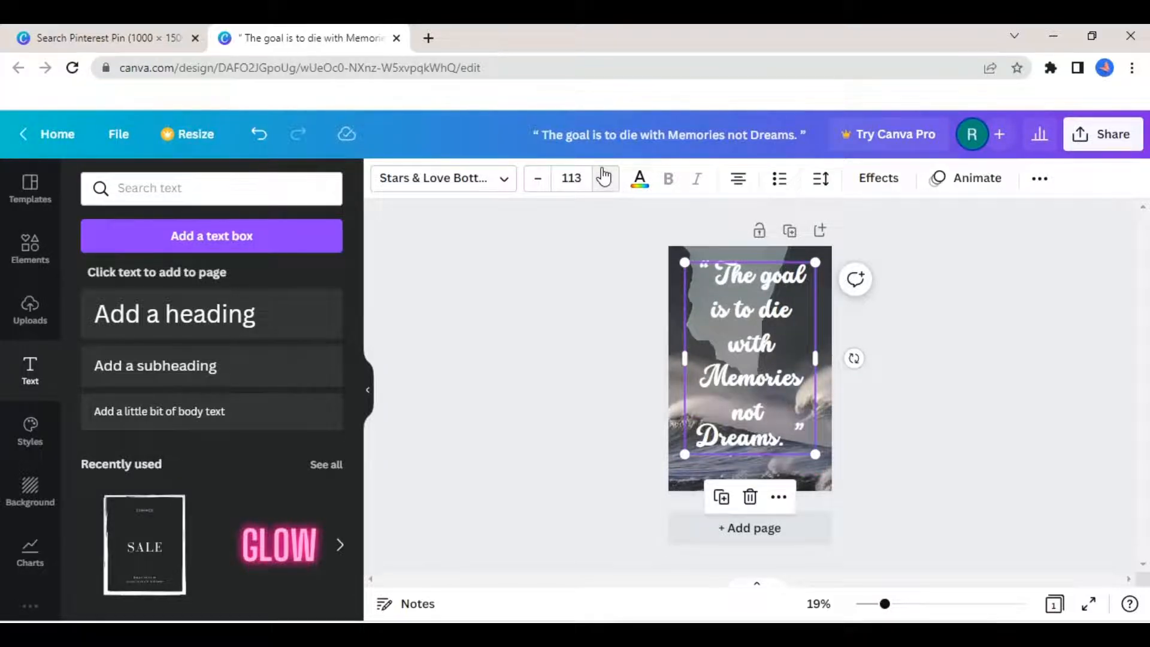
{"action": "left_click", "coordinate": [604, 178]}
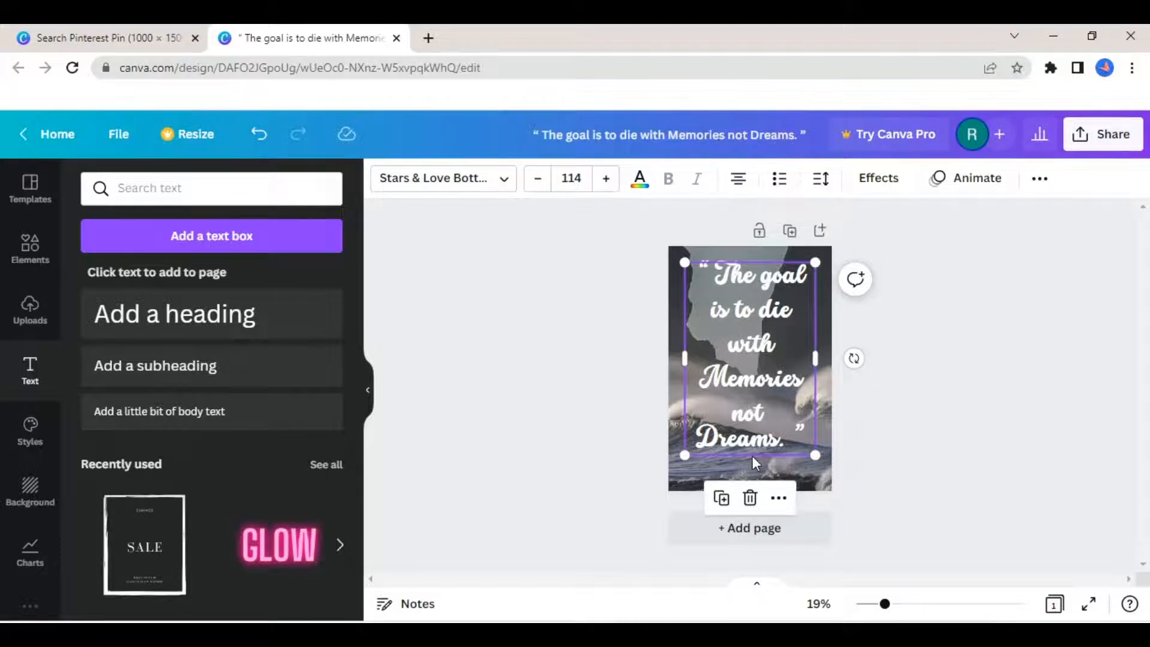
- Set the quote text's line spacing to 1.08
{"action": "left_click", "coordinate": [821, 178]}
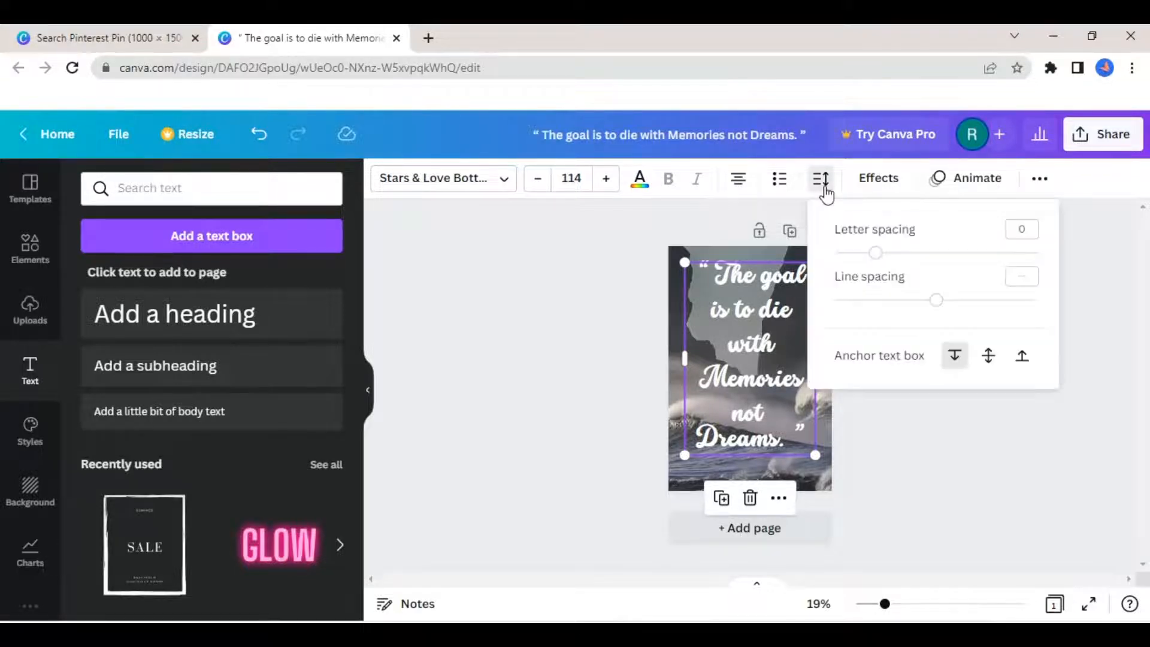
{"action": "left_click_drag", "start_coordinate": [938, 307], "coordinate": [896, 308]}
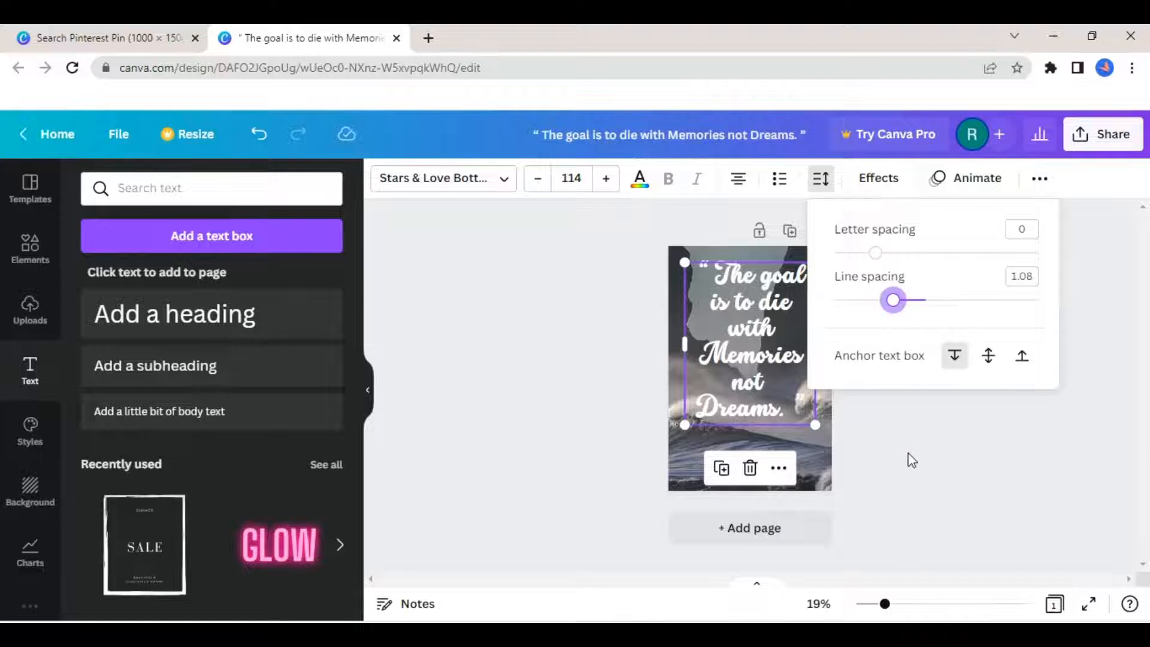
{"action": "key", "text": "Escape"}
- Select all of the quote text and tighten its line spacing to 0.9
{"action": "left_click", "coordinate": [797, 415]}
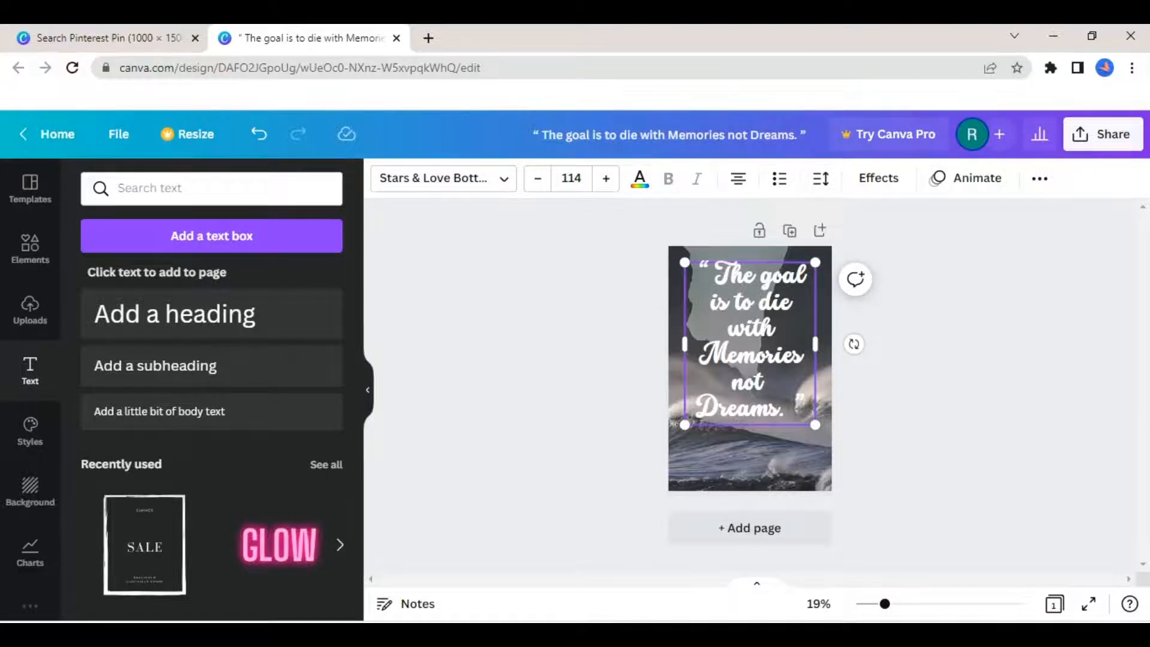
{"action": "key", "text": "ctrl+a"}
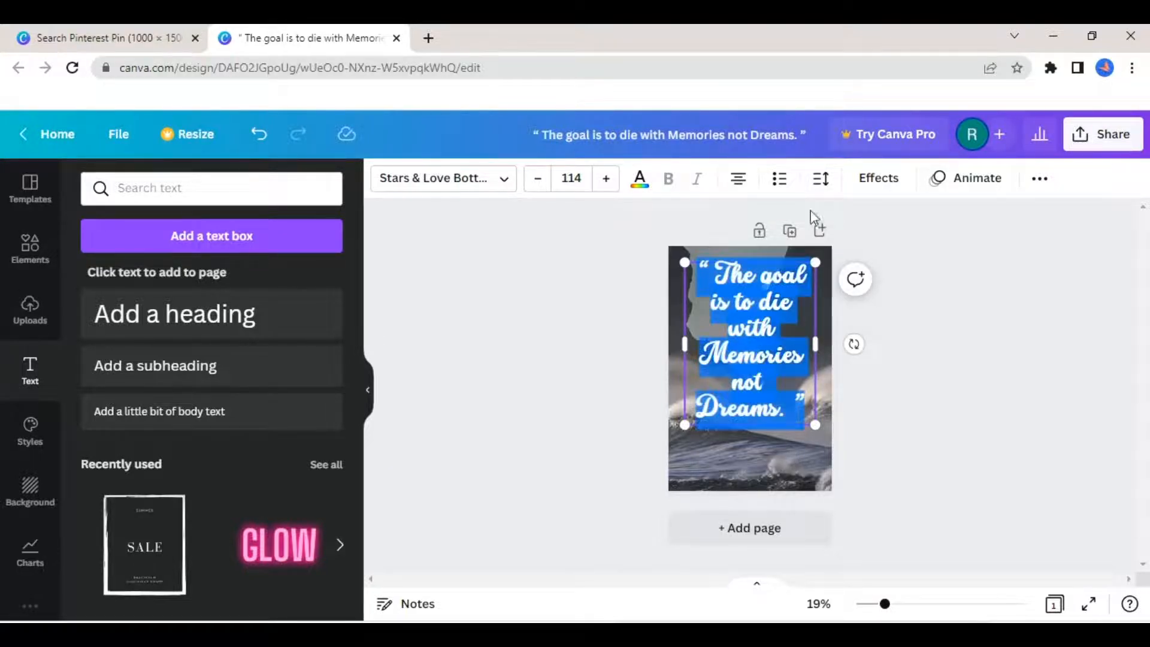
{"action": "left_click", "coordinate": [826, 179]}
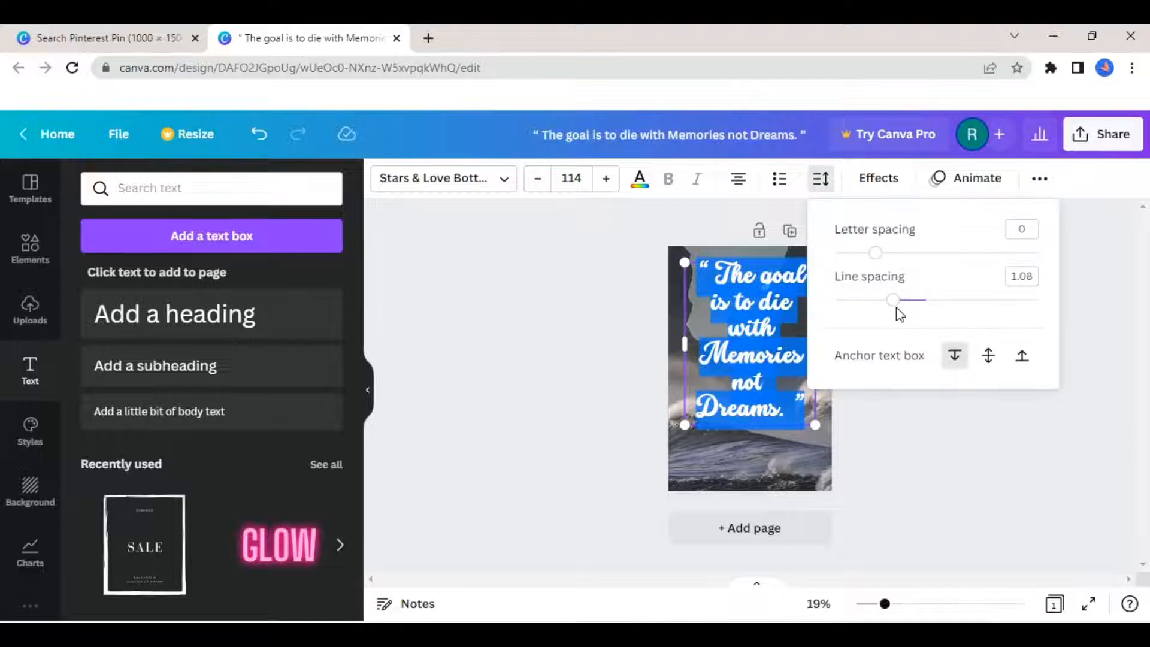
{"action": "mouse_move", "coordinate": [897, 308]}
{"action": "left_mouse_down"}
{"action": "mouse_move", "coordinate": [869, 308]}
{"action": "mouse_move", "coordinate": [878, 307]}
{"action": "left_mouse_up"}
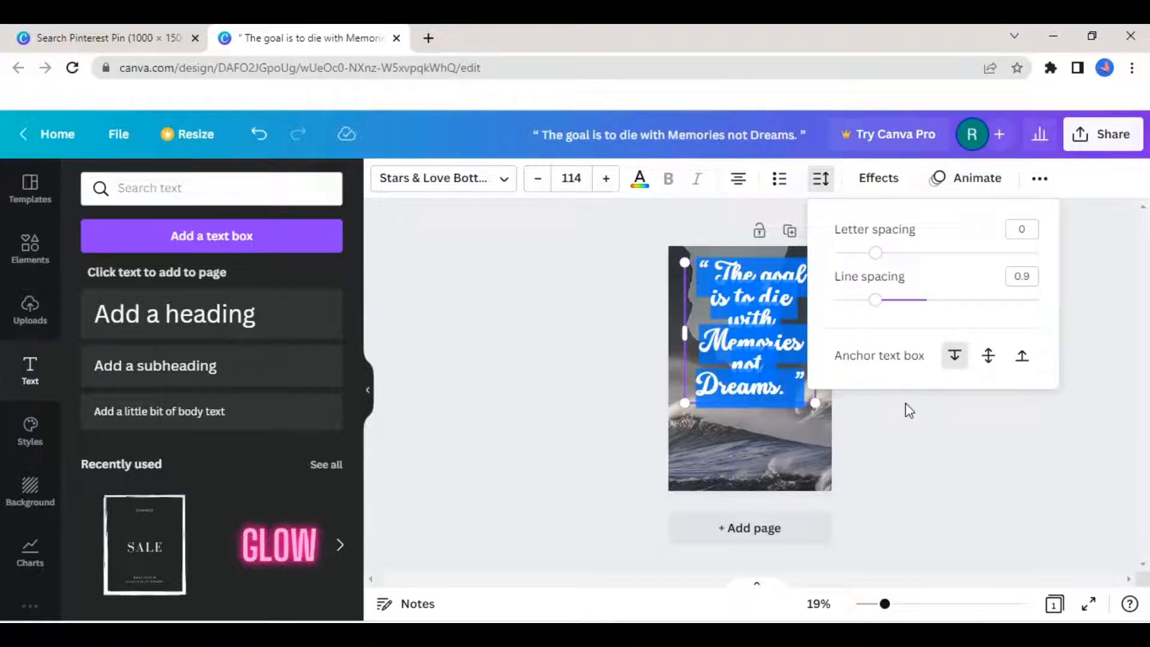
{"action": "left_click", "coordinate": [921, 440]}
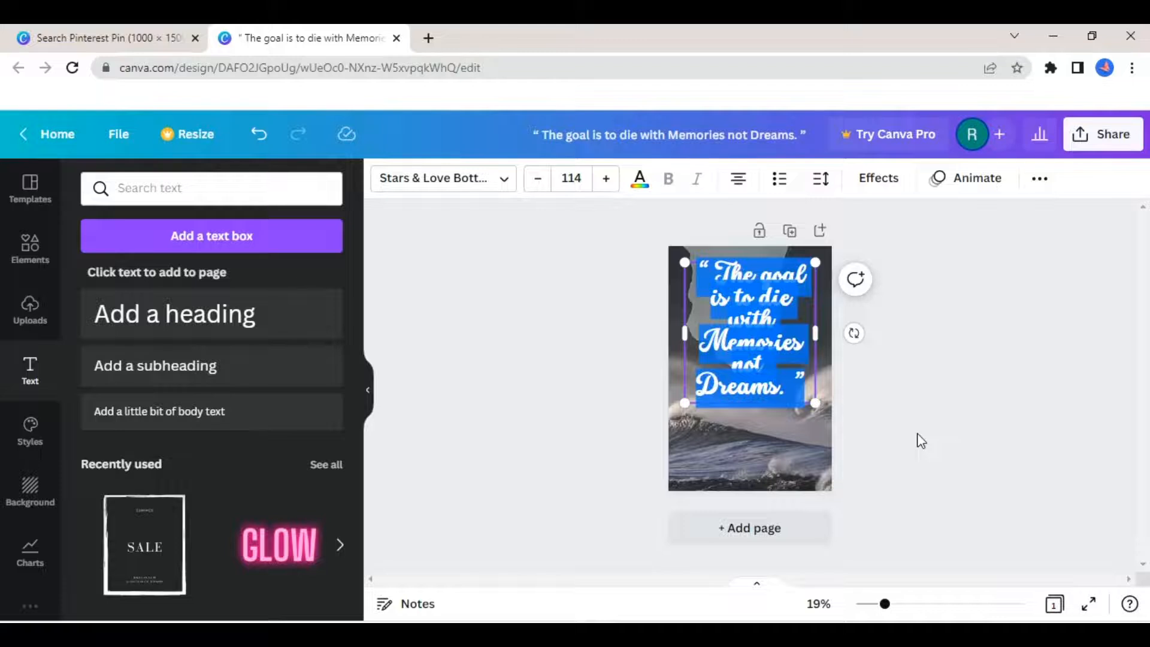
{"action": "left_click", "coordinate": [921, 441]}
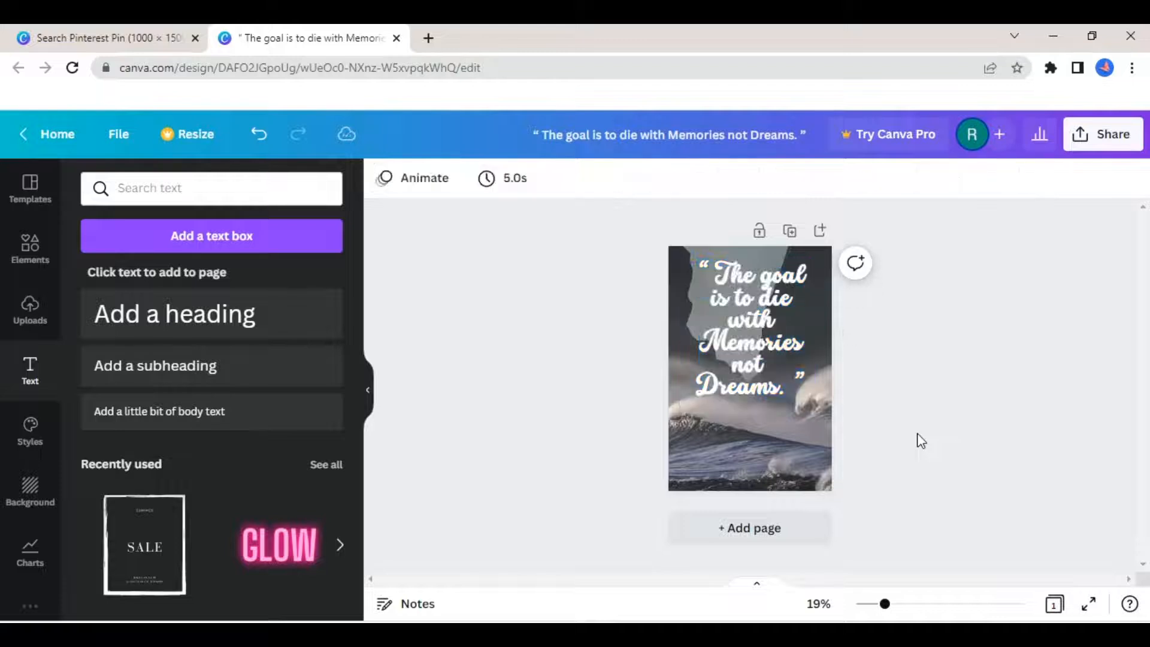
- Scale the quote text up to font size 125 and set its line spacing to 1.4
{"action": "left_click", "coordinate": [773, 360]}
{"action": "left_click_drag", "start_coordinate": [814, 401], "coordinate": [785, 396]}
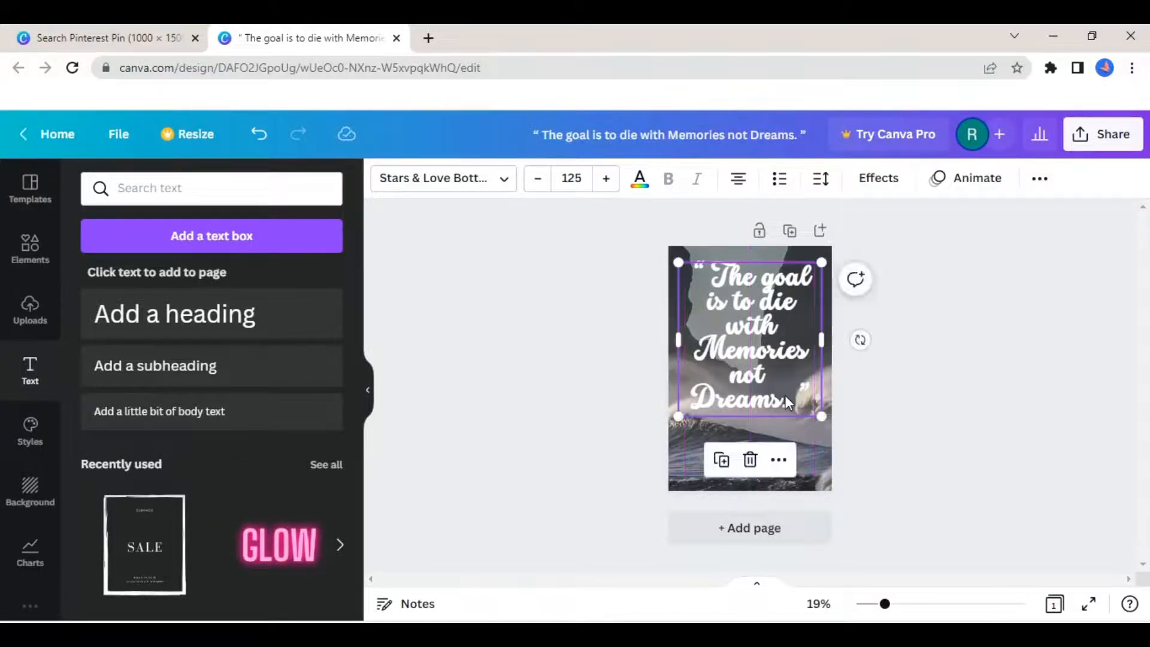
{"action": "left_click", "coordinate": [831, 186]}
{"action": "left_click", "coordinate": [761, 297]}
{"action": "left_click", "coordinate": [820, 179]}
{"action": "left_click", "coordinate": [889, 301]}
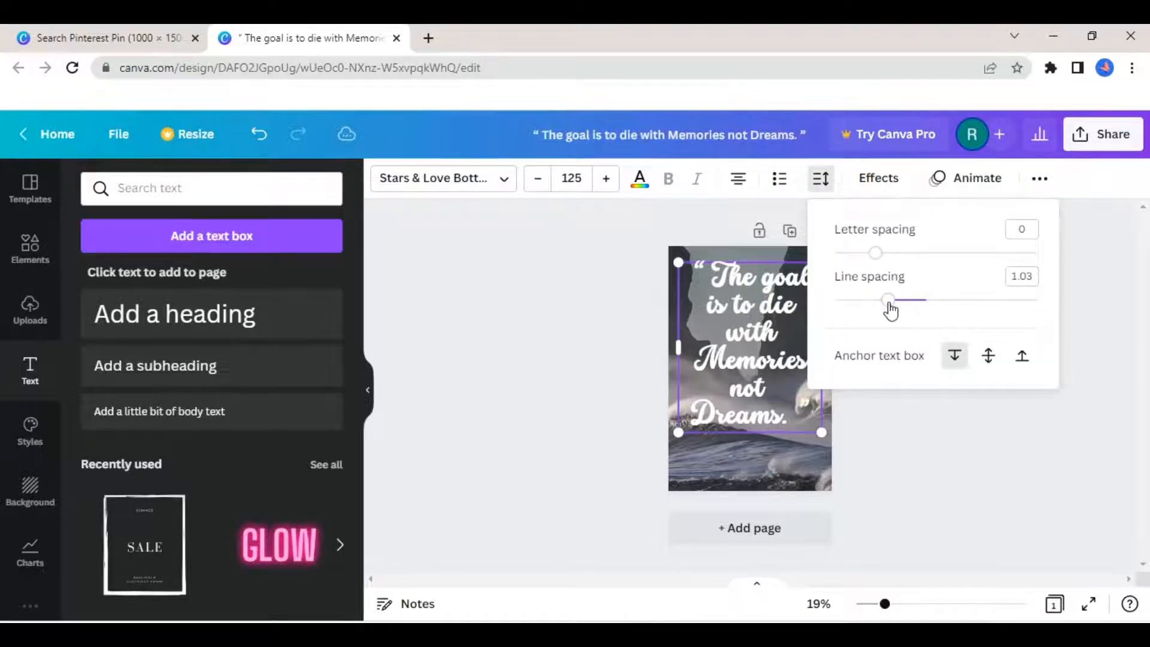
{"action": "left_click_drag", "start_coordinate": [891, 309], "coordinate": [928, 306]}
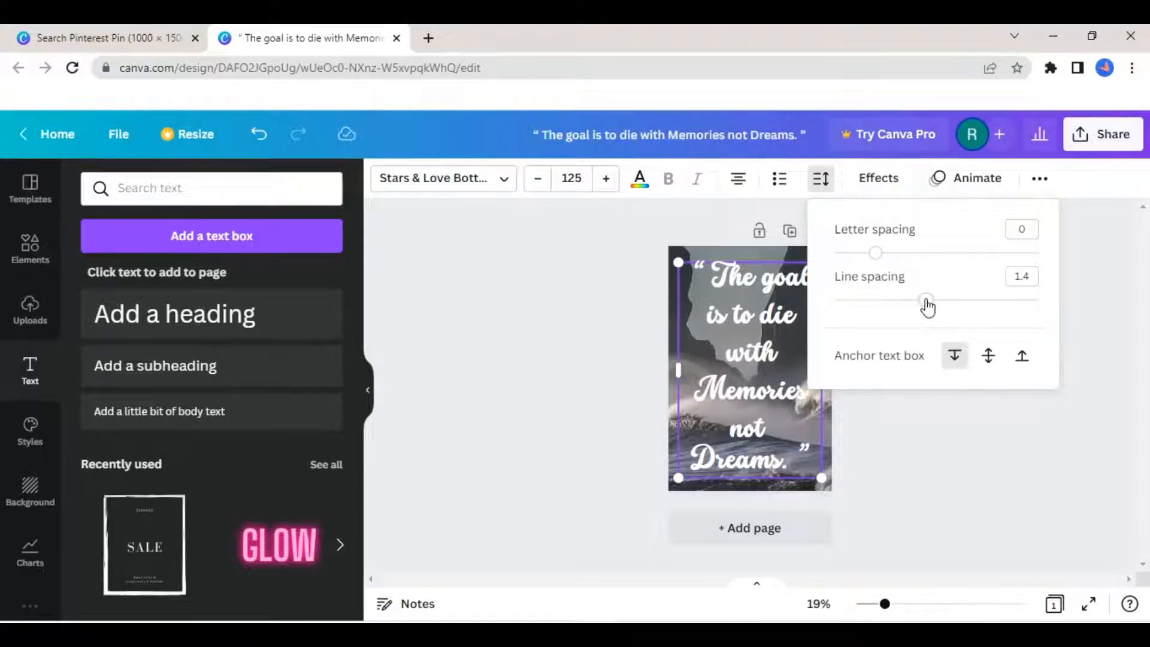
- Reduce the font size of the quote to 114
{"action": "left_click", "coordinate": [534, 183]}
{"action": "left_click", "coordinate": [534, 184]}
{"action": "left_click", "coordinate": [535, 183]}
{"action": "left_click", "coordinate": [535, 184]}
{"action": "left_click", "coordinate": [536, 184]}
{"action": "left_click", "coordinate": [535, 183]}
{"action": "left_click", "coordinate": [535, 183]}
{"action": "left_click", "coordinate": [535, 183]}
{"action": "left_click", "coordinate": [535, 183]}
{"action": "left_click", "coordinate": [535, 183]}
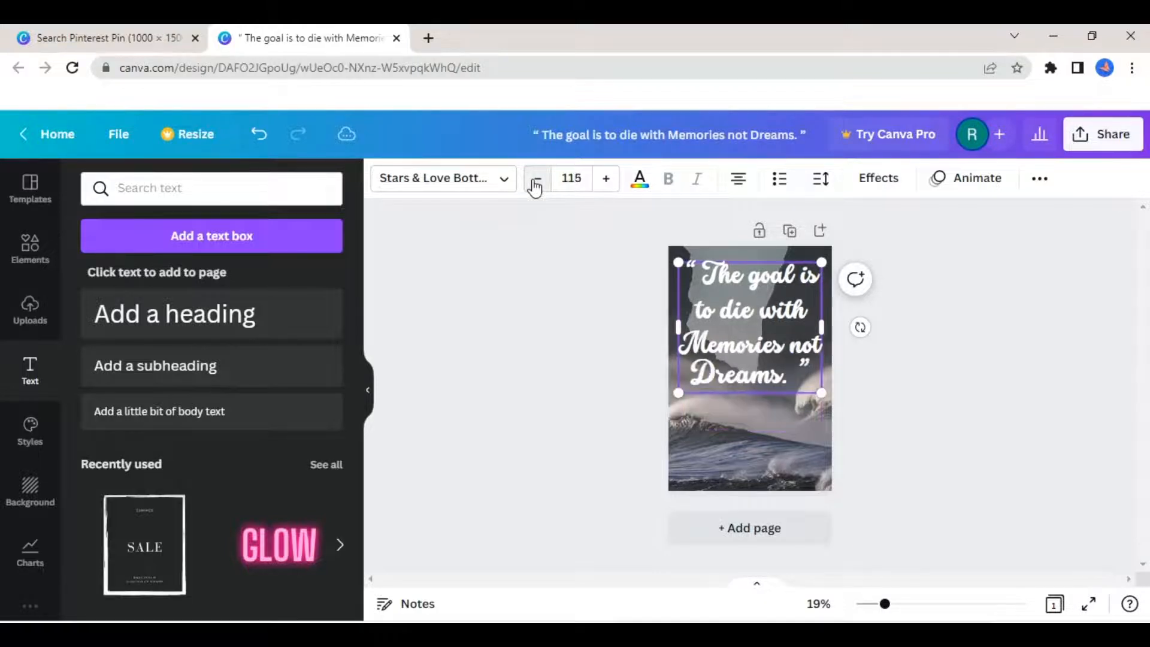
{"action": "left_click", "coordinate": [535, 183]}
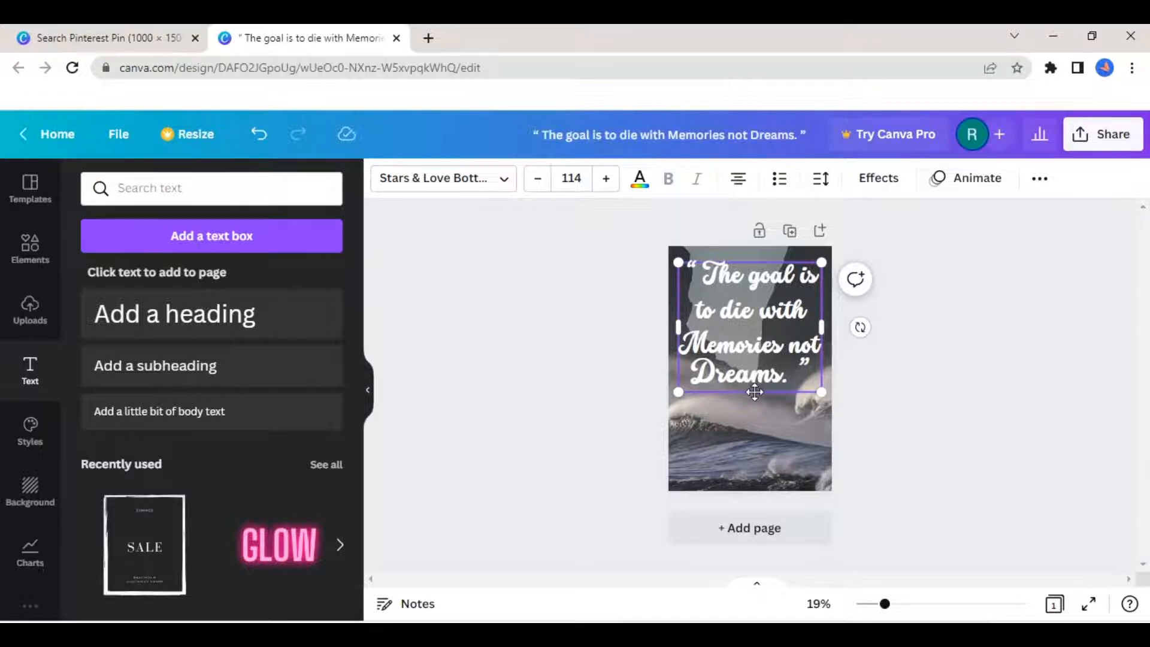
- Shift the quote text box slightly left and narrow it from its left edge so "not" wraps onto its own line
{"action": "mouse_move", "coordinate": [755, 392]}
{"action": "left_mouse_down"}
{"action": "mouse_move", "coordinate": [762, 413]}
{"action": "mouse_move", "coordinate": [750, 391]}
{"action": "left_mouse_up"}
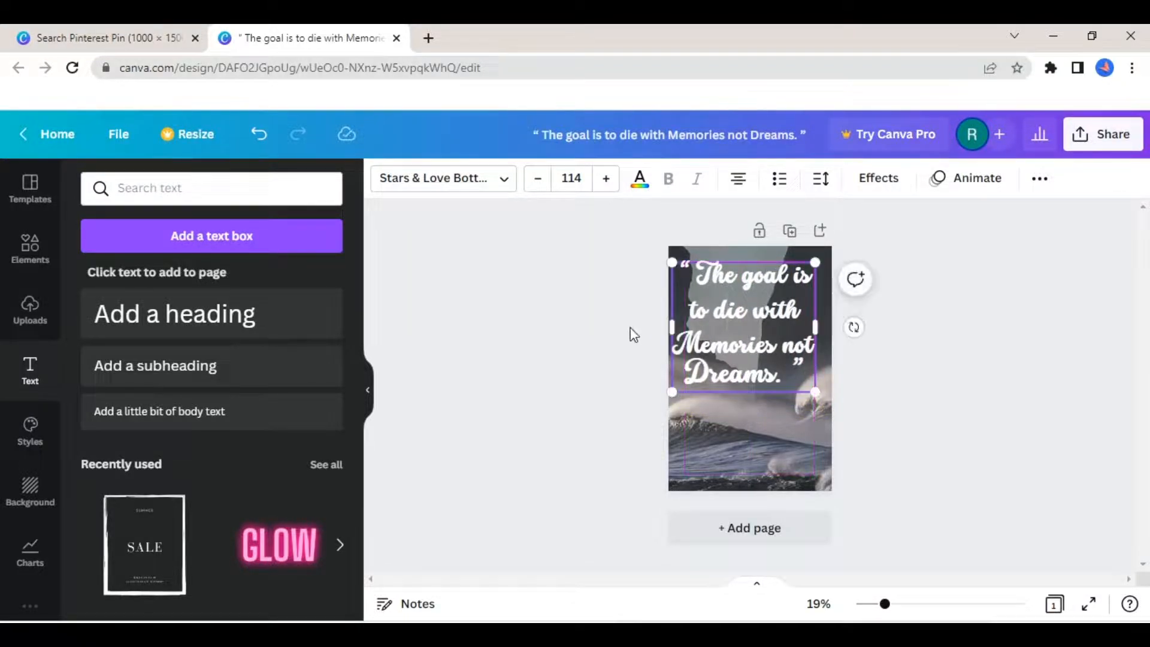
{"action": "mouse_move", "coordinate": [671, 328]}
{"action": "left_mouse_down"}
{"action": "mouse_move", "coordinate": [689, 329]}
{"action": "mouse_move", "coordinate": [678, 326]}
{"action": "left_mouse_up"}
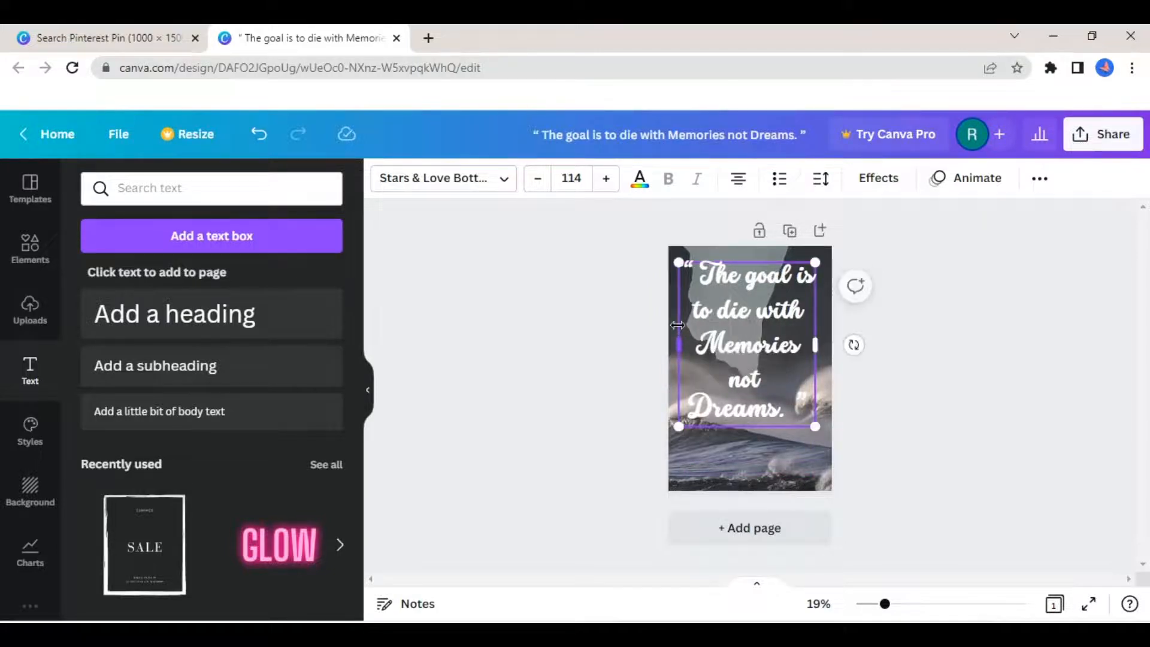
{"action": "left_click", "coordinate": [969, 477]}
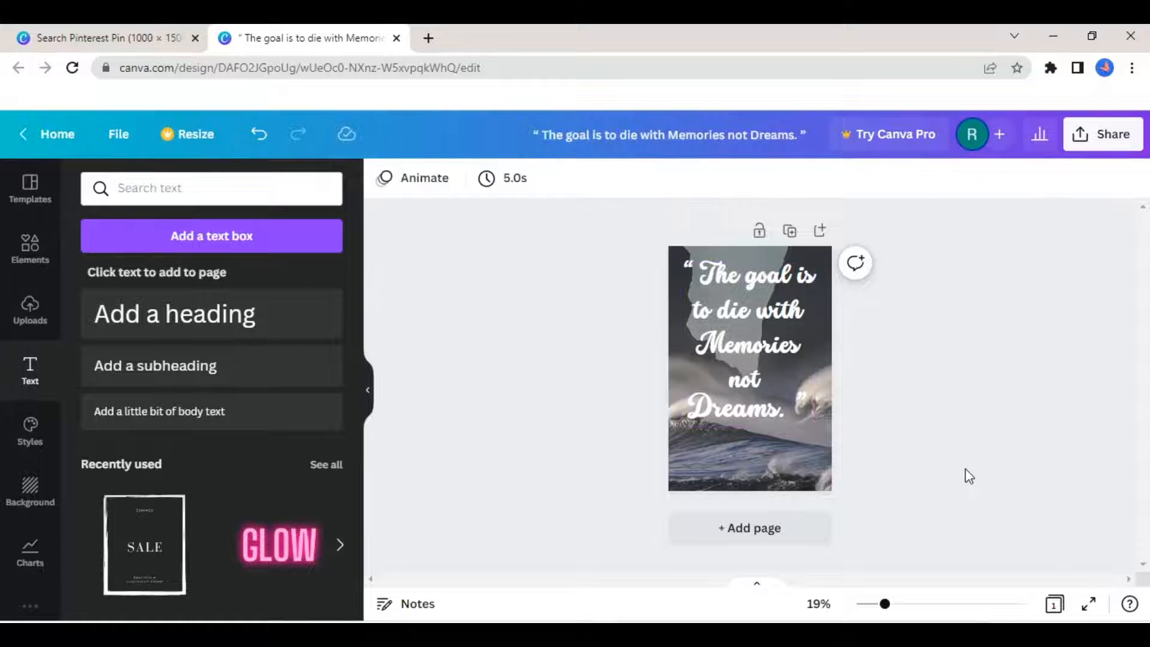
- Adjust the spacing in front of "Dreams." to centre the last line of the quote beneath "not"
{"action": "left_click", "coordinate": [696, 414]}
{"action": "left_click", "coordinate": [696, 413]}
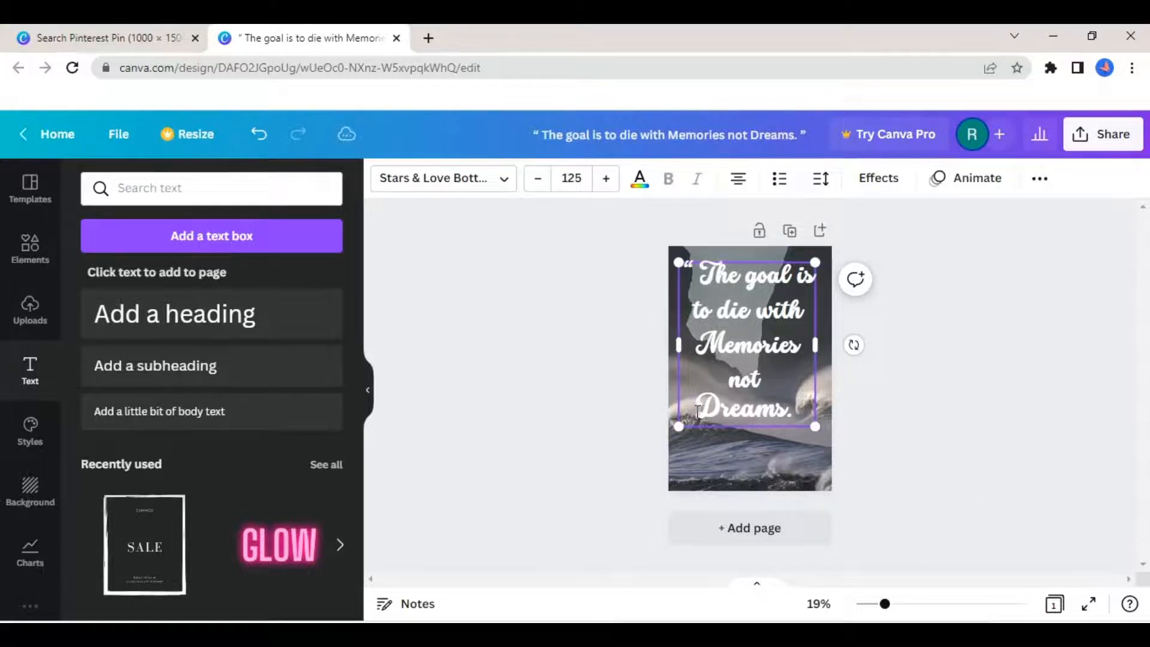
{"action": "key", "text": "BackSpace"}
{"action": "key", "text": "BackSpace"}
{"action": "key", "text": "BackSpace"}
{"action": "key", "text": "BackSpace"}
{"action": "left_click", "coordinate": [953, 408]}
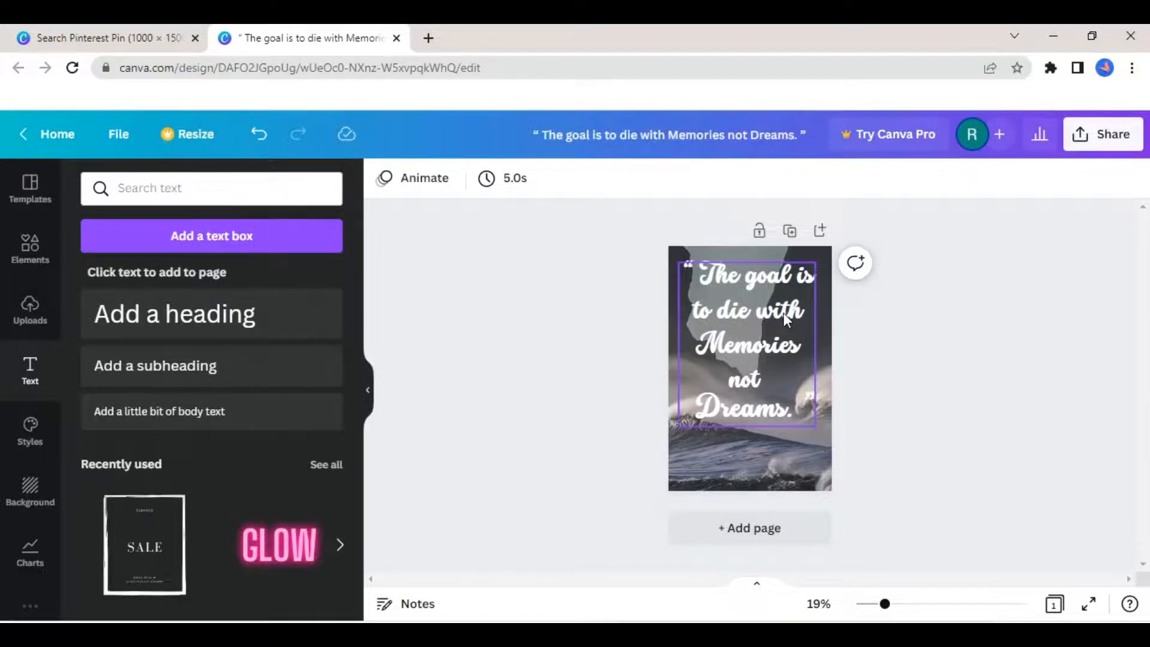
- Colour the words "Memories" and "Dreams." in the quote orange from the default colours
{"action": "left_click", "coordinate": [724, 344]}
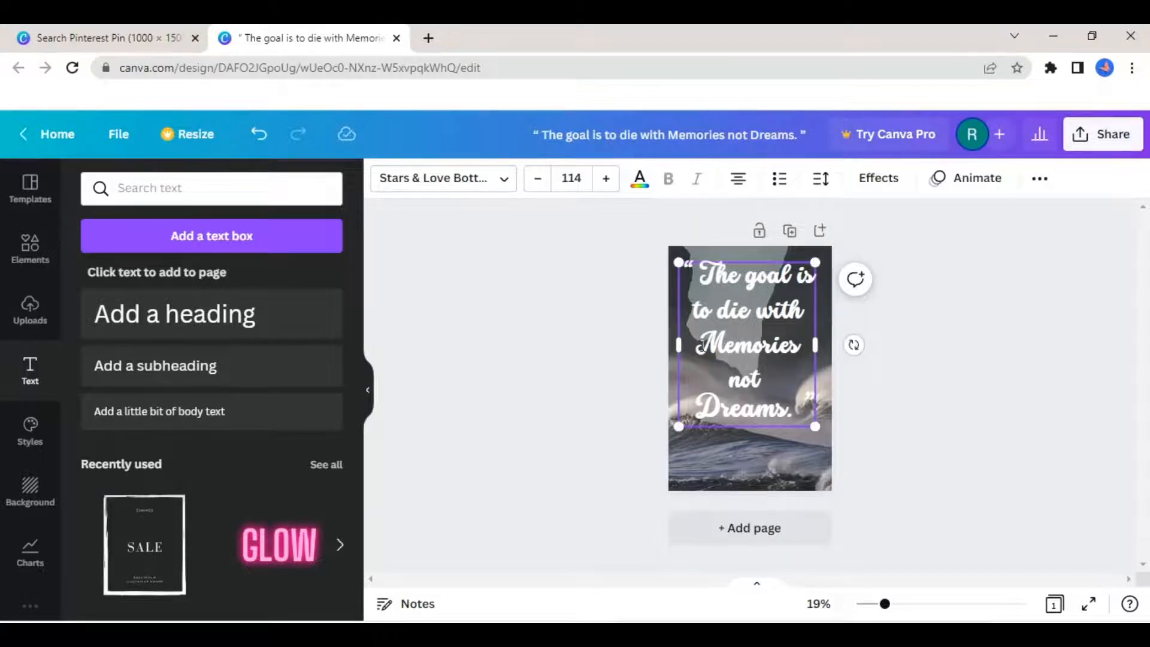
{"action": "left_click_drag", "start_coordinate": [701, 345], "coordinate": [801, 346]}
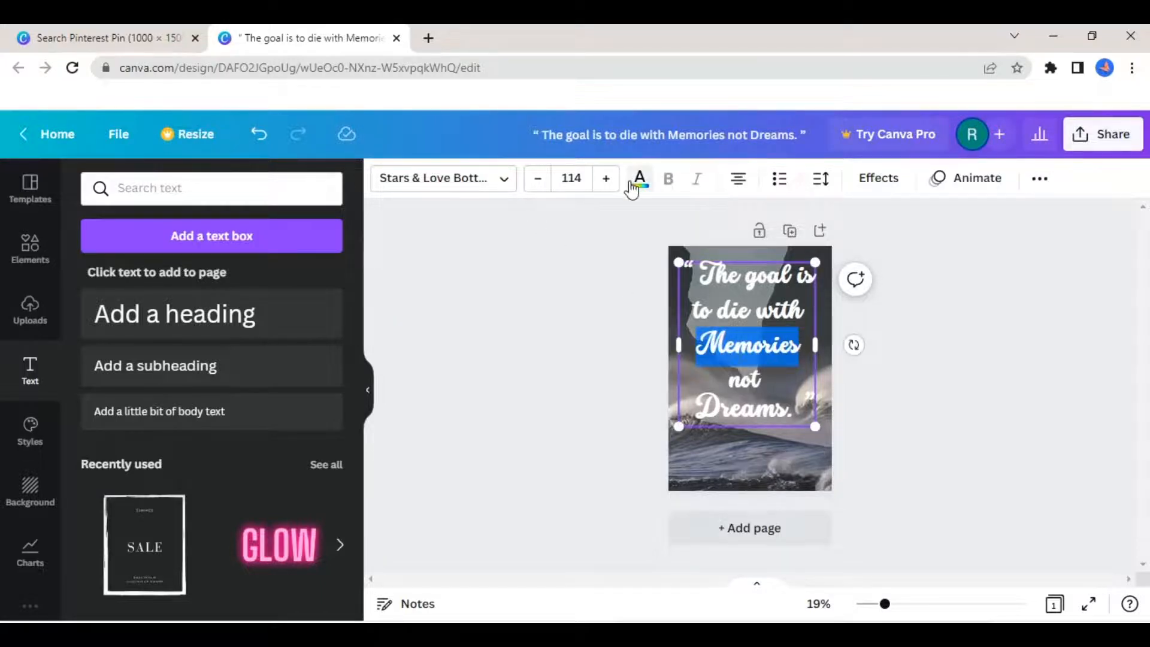
{"action": "left_click", "coordinate": [639, 178]}
{"action": "left_click_drag", "start_coordinate": [360, 360], "coordinate": [362, 496]}
{"action": "left_click", "coordinate": [324, 542]}
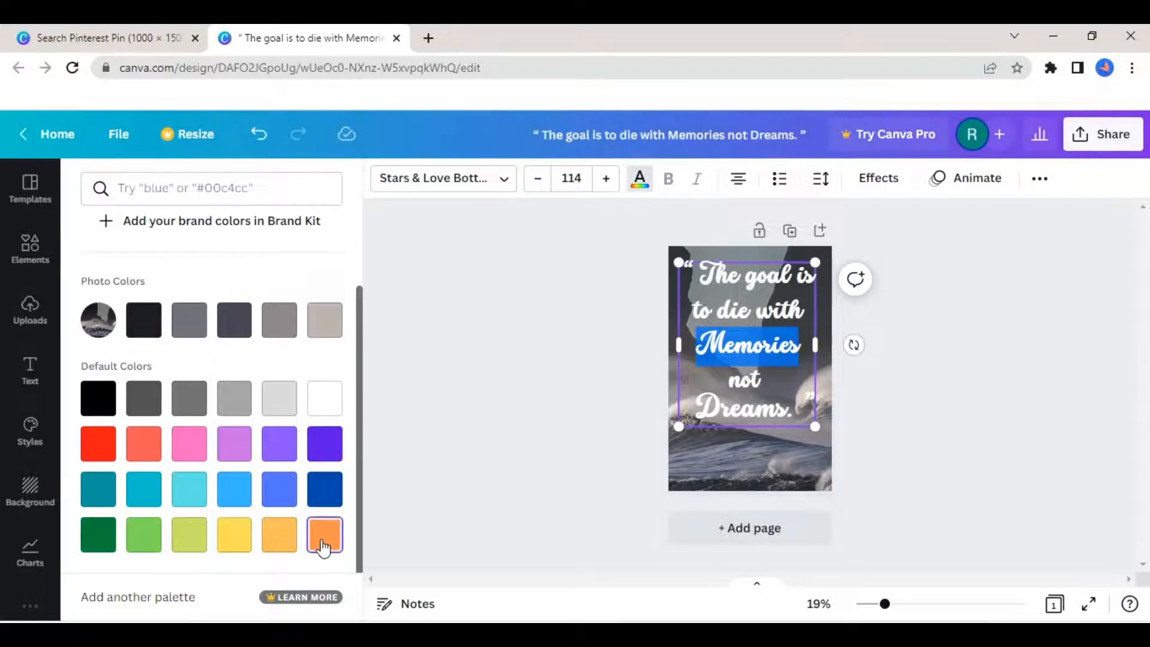
{"action": "left_click_drag", "start_coordinate": [801, 409], "coordinate": [701, 418]}
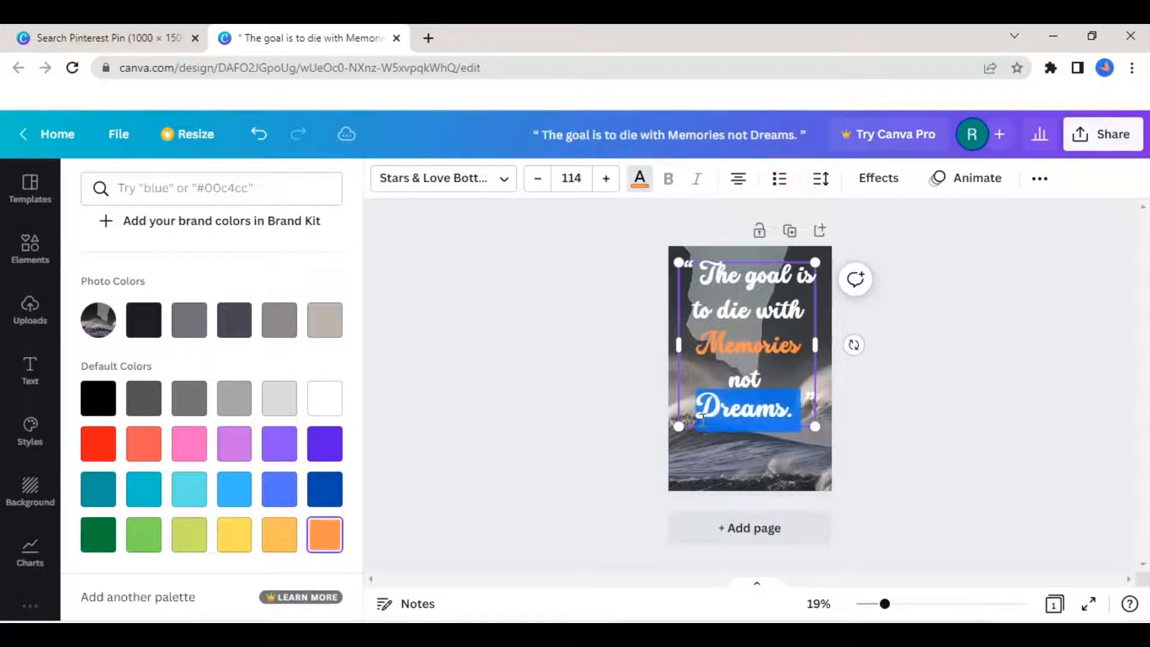
{"action": "left_click", "coordinate": [325, 535]}
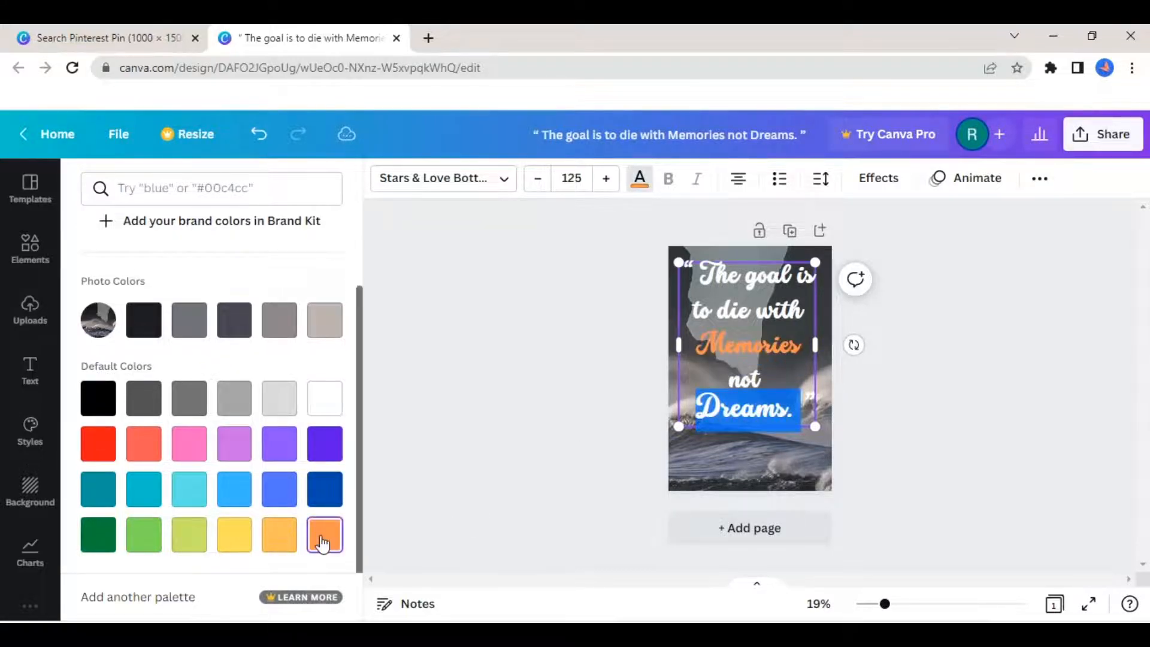
- Replace the lowercase "g" in "goal" with a capital "G" in the quote's first line
{"action": "left_click_drag", "start_coordinate": [748, 276], "coordinate": [790, 274]}
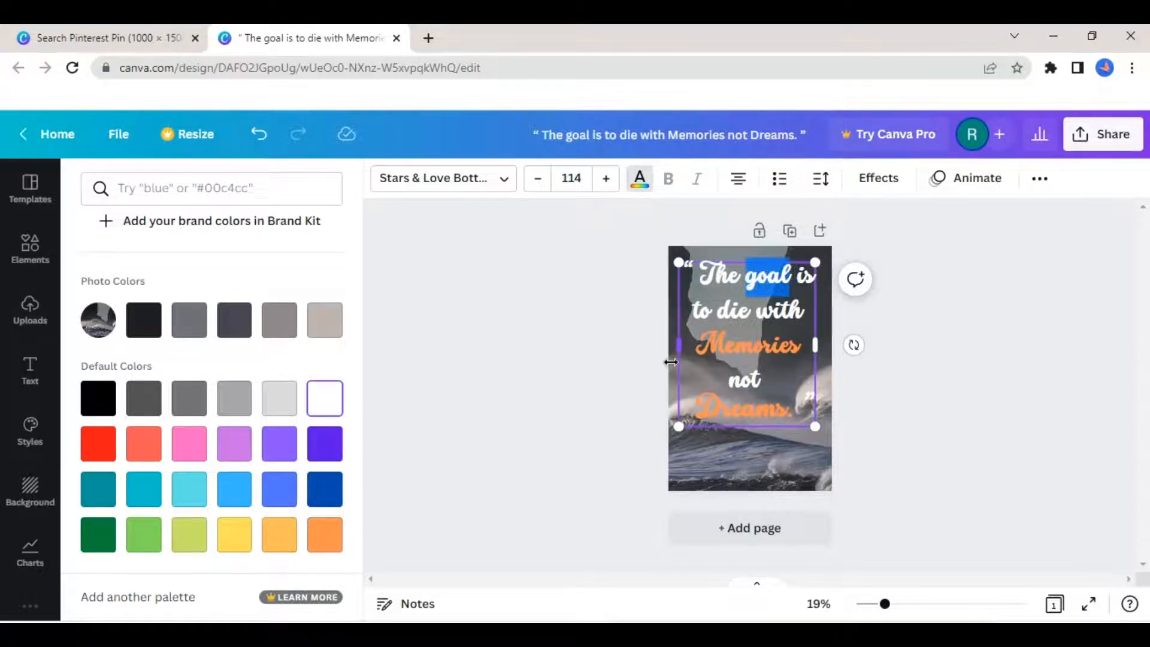
{"action": "left_click", "coordinate": [763, 282]}
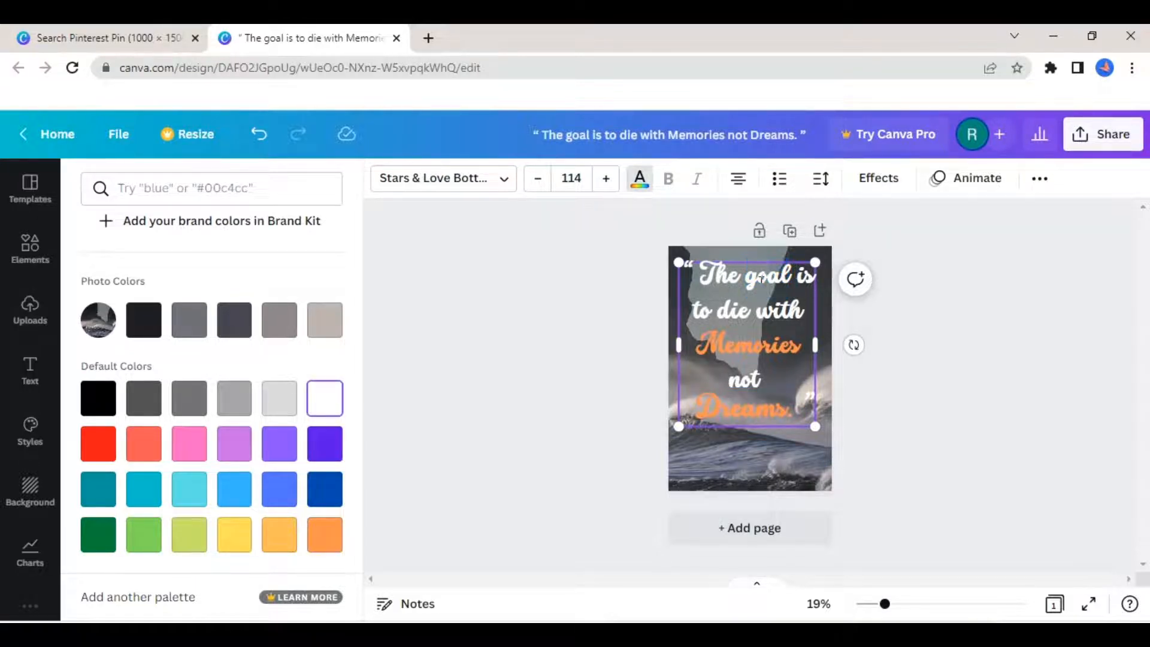
{"action": "key", "text": "BackSpace"}
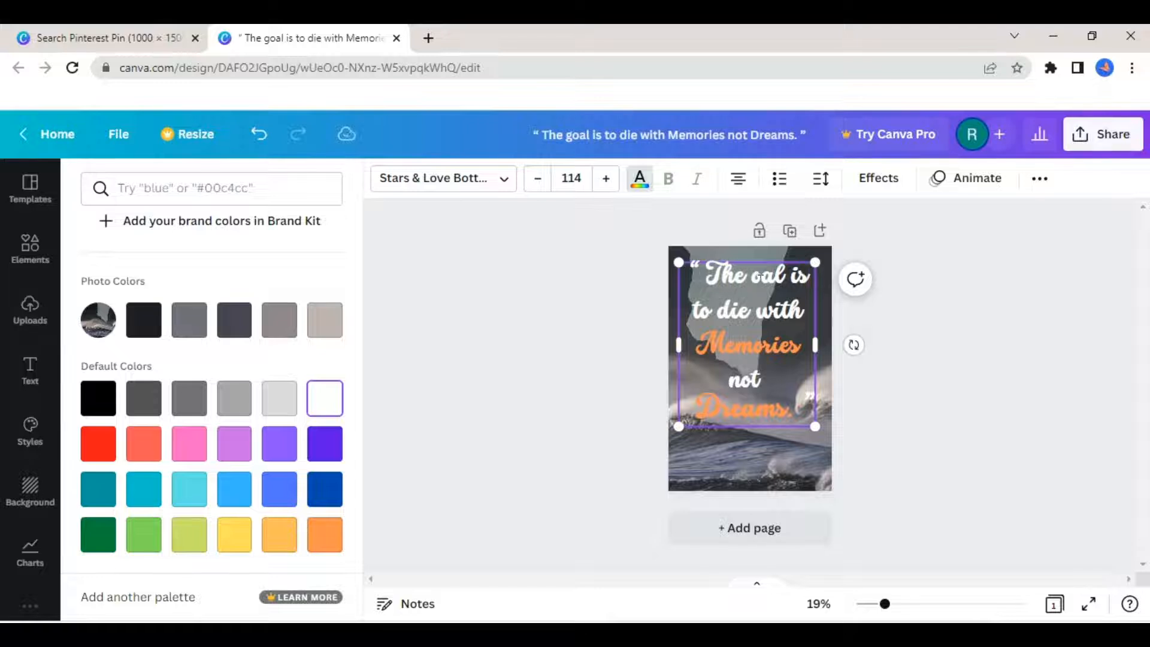
{"action": "type", "text": "G"}
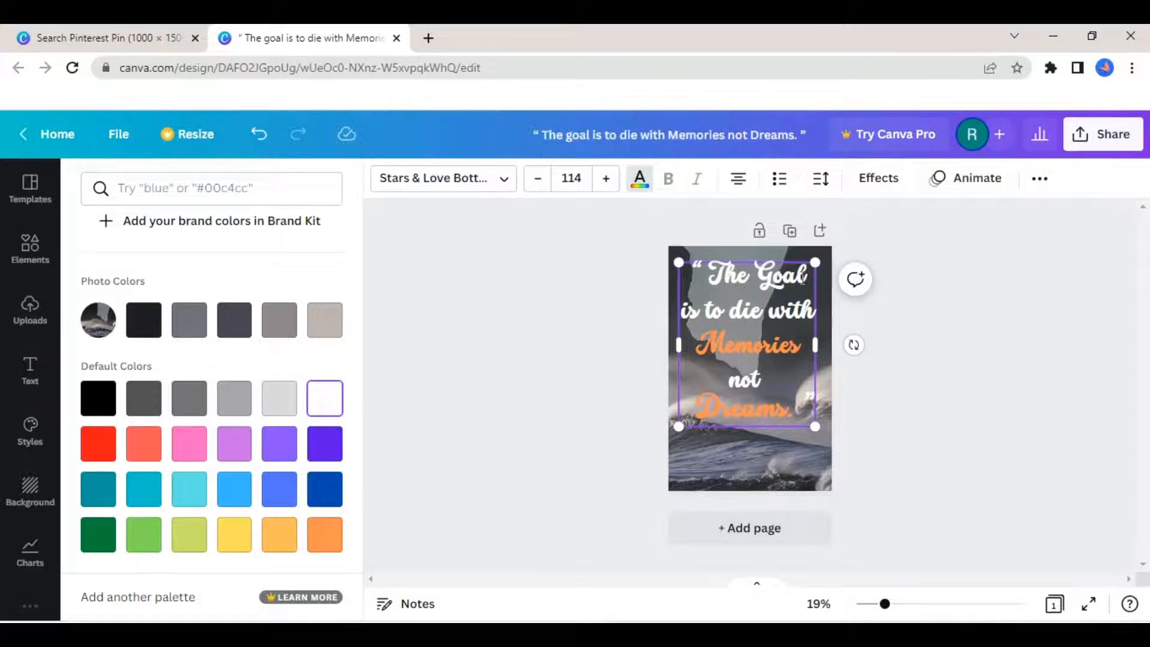
- Colour the word "Goal" in the quote the same default orange as the other highlighted words
{"action": "left_click_drag", "start_coordinate": [812, 275], "coordinate": [766, 275]}
{"action": "left_click", "coordinate": [316, 543]}
{"action": "left_click", "coordinate": [547, 447]}
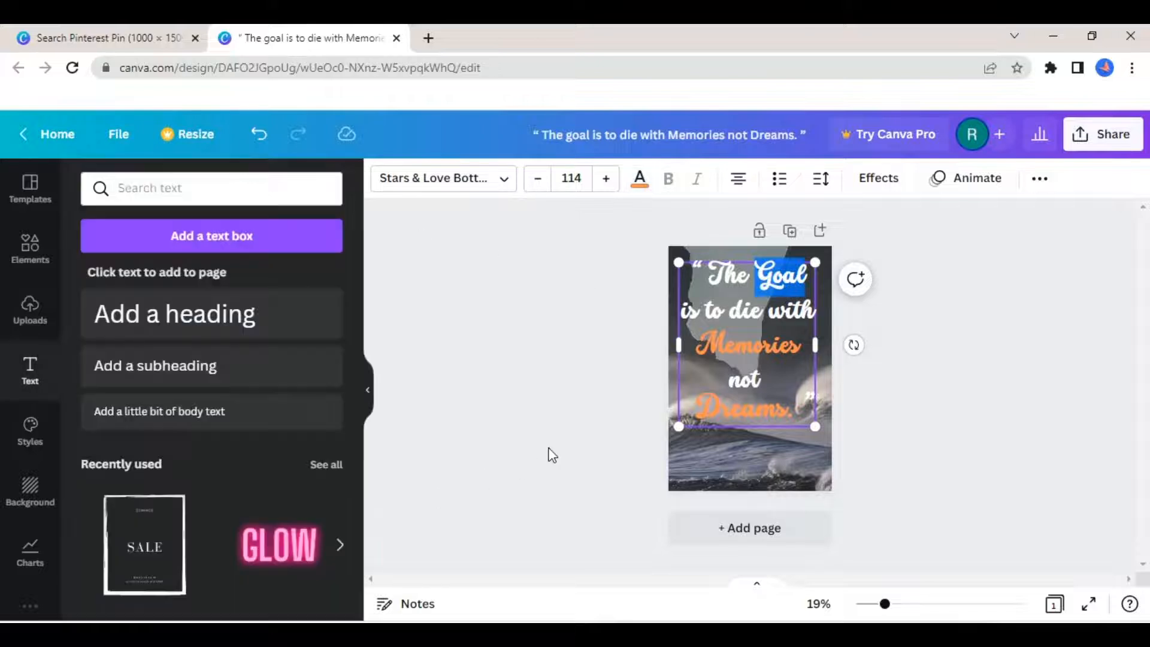
{"action": "left_click", "coordinate": [893, 407]}
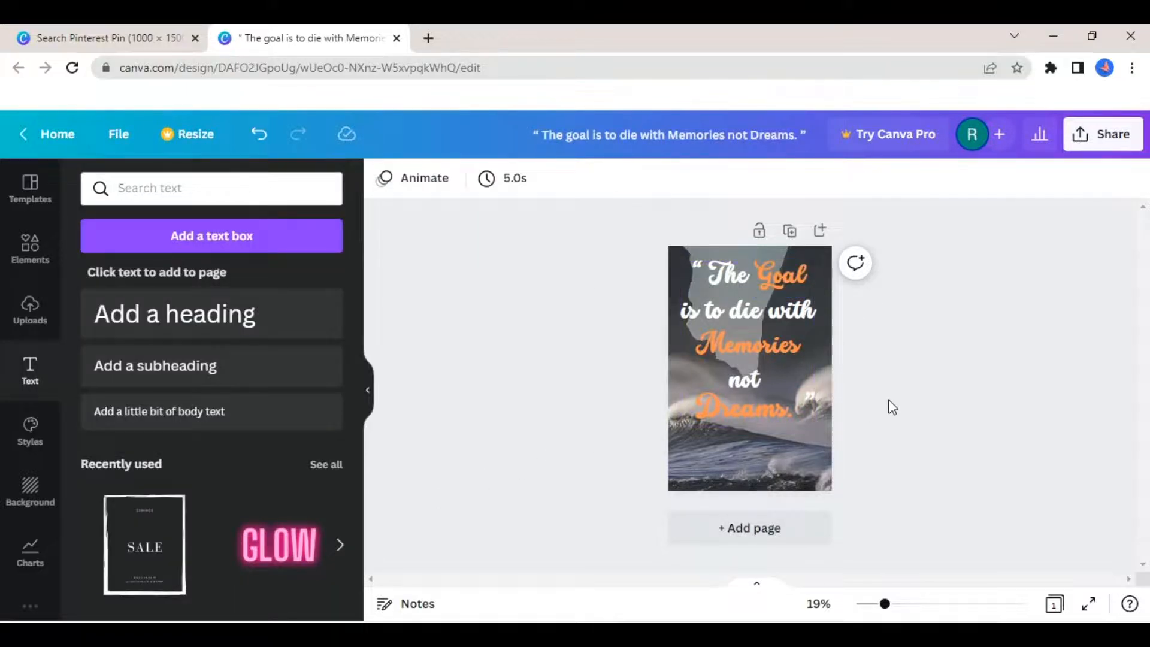
- Try the Lift, Echo, Neon and Background effects on the whole quote, and settle on the Glitch effect
{"action": "left_click", "coordinate": [789, 411]}
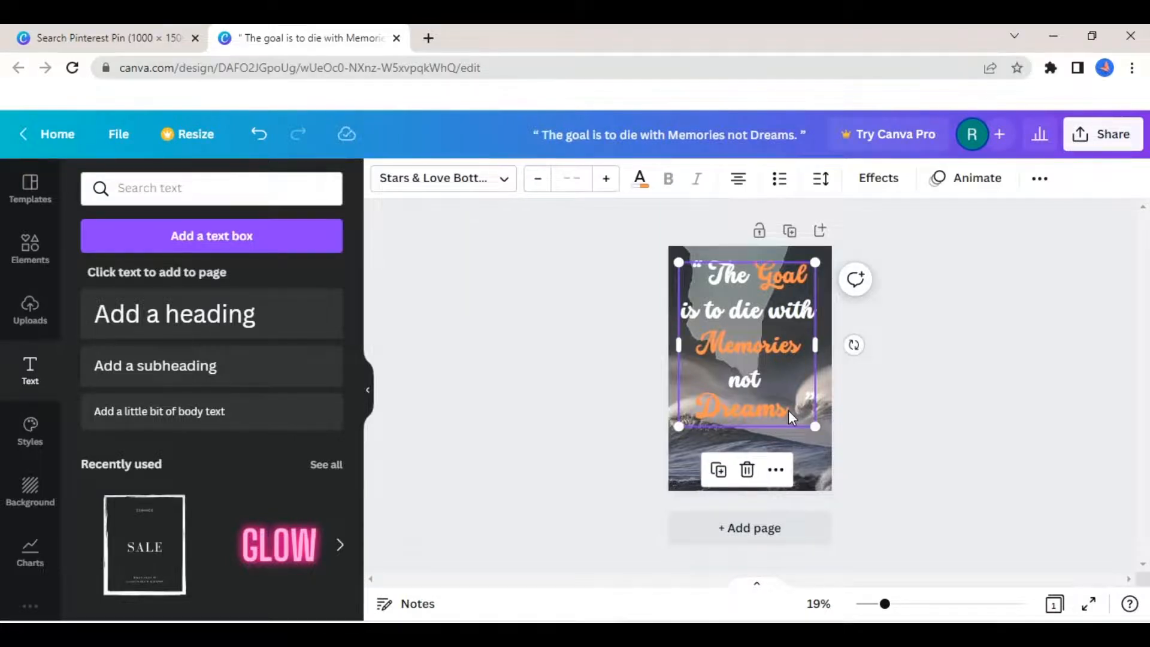
{"action": "left_click", "coordinate": [789, 411]}
{"action": "key", "text": "ctrl+a"}
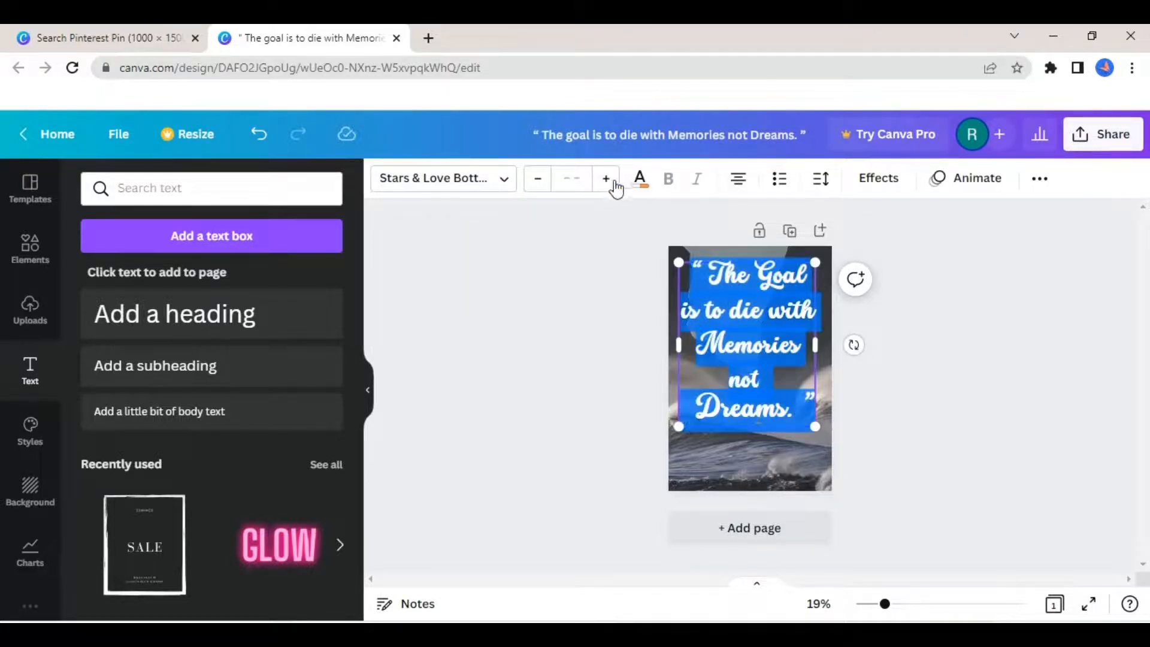
{"action": "left_click", "coordinate": [852, 191]}
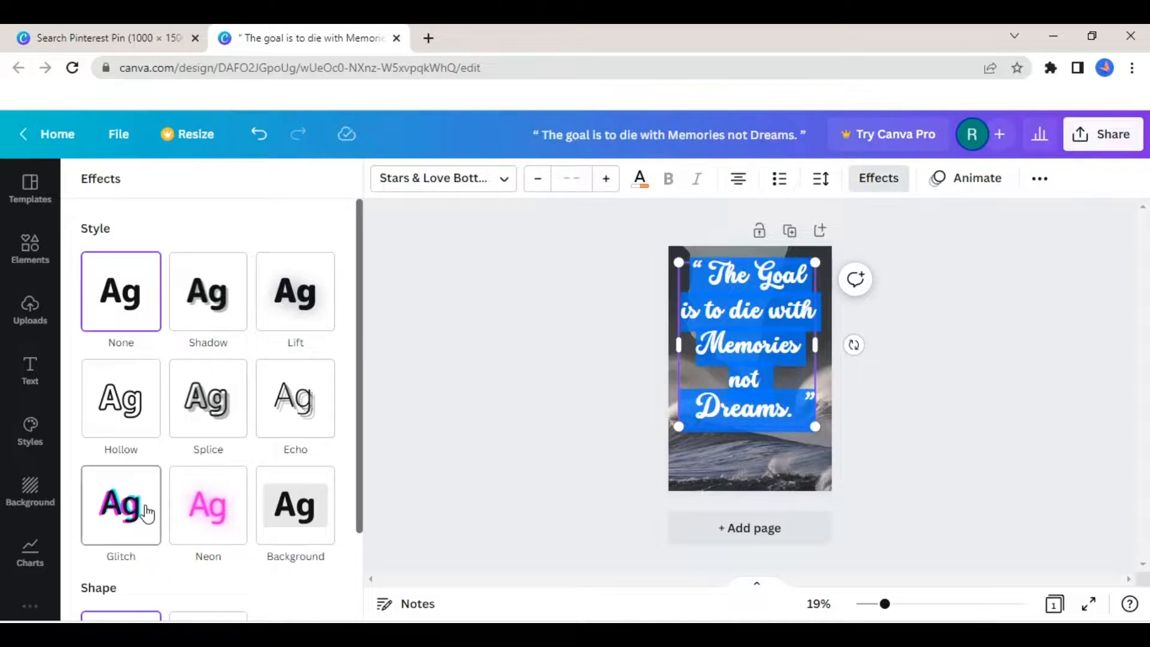
{"action": "left_click", "coordinate": [296, 313]}
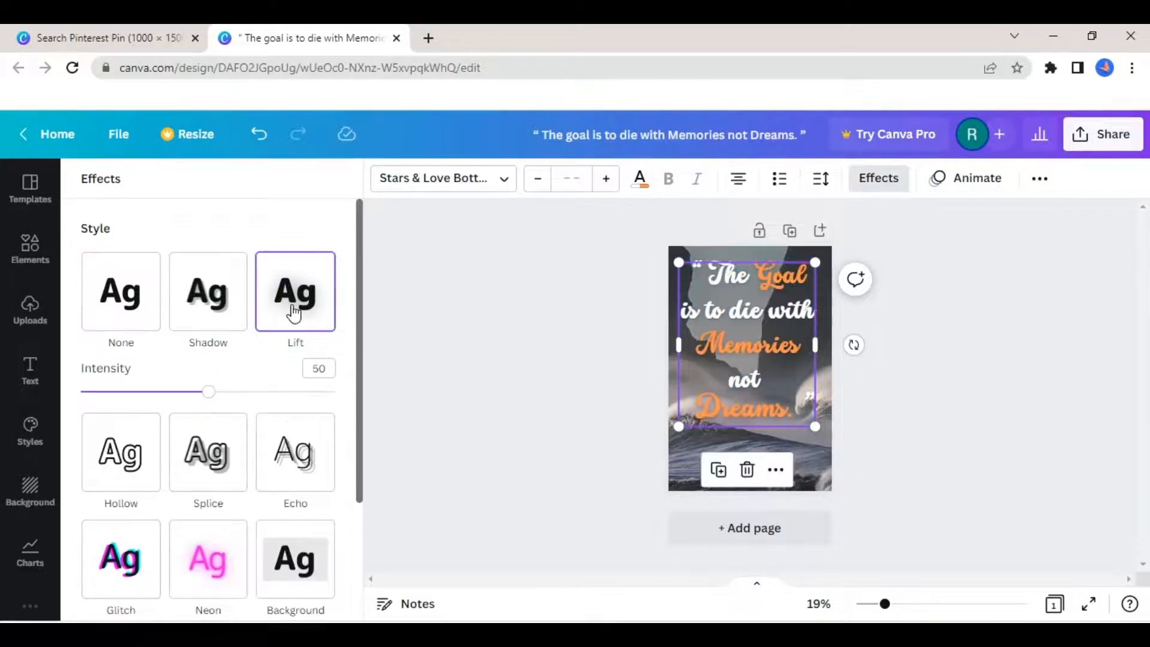
{"action": "left_click", "coordinate": [301, 446]}
{"action": "left_click_drag", "start_coordinate": [359, 363], "coordinate": [354, 456]}
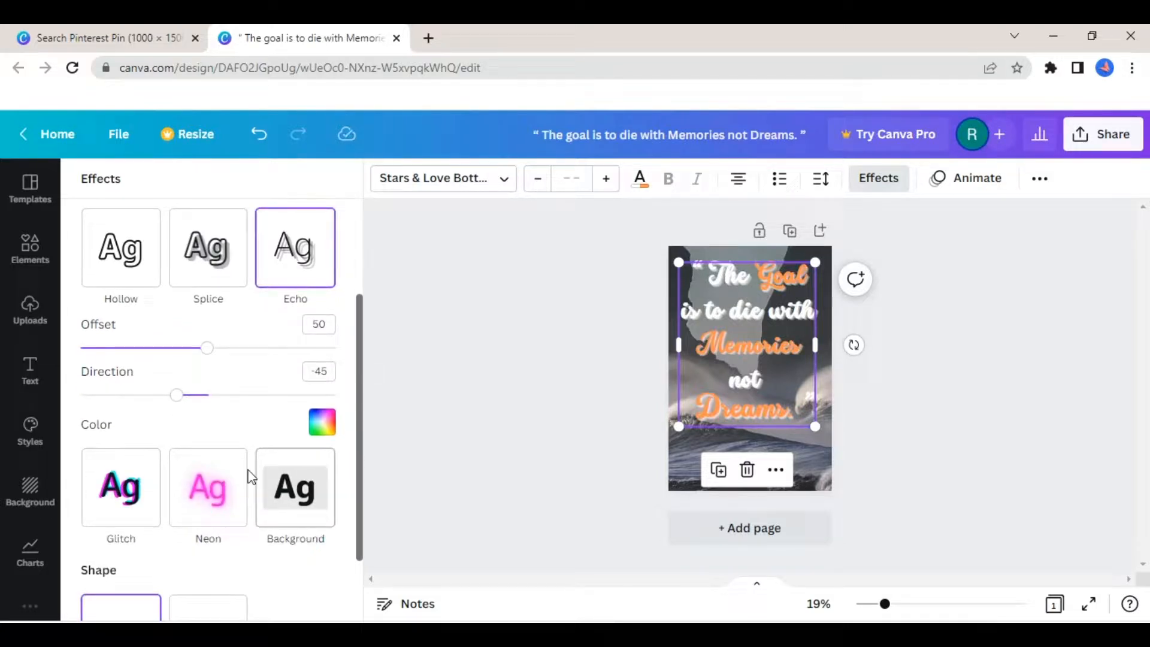
{"action": "left_click", "coordinate": [215, 490]}
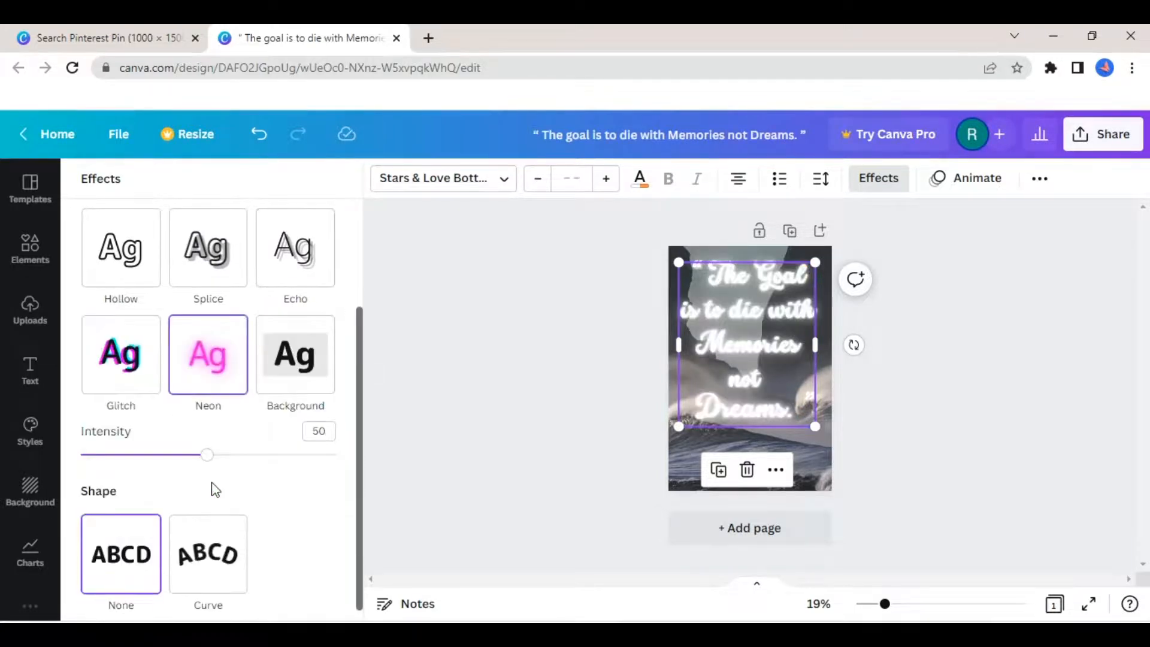
{"action": "left_click", "coordinate": [297, 359]}
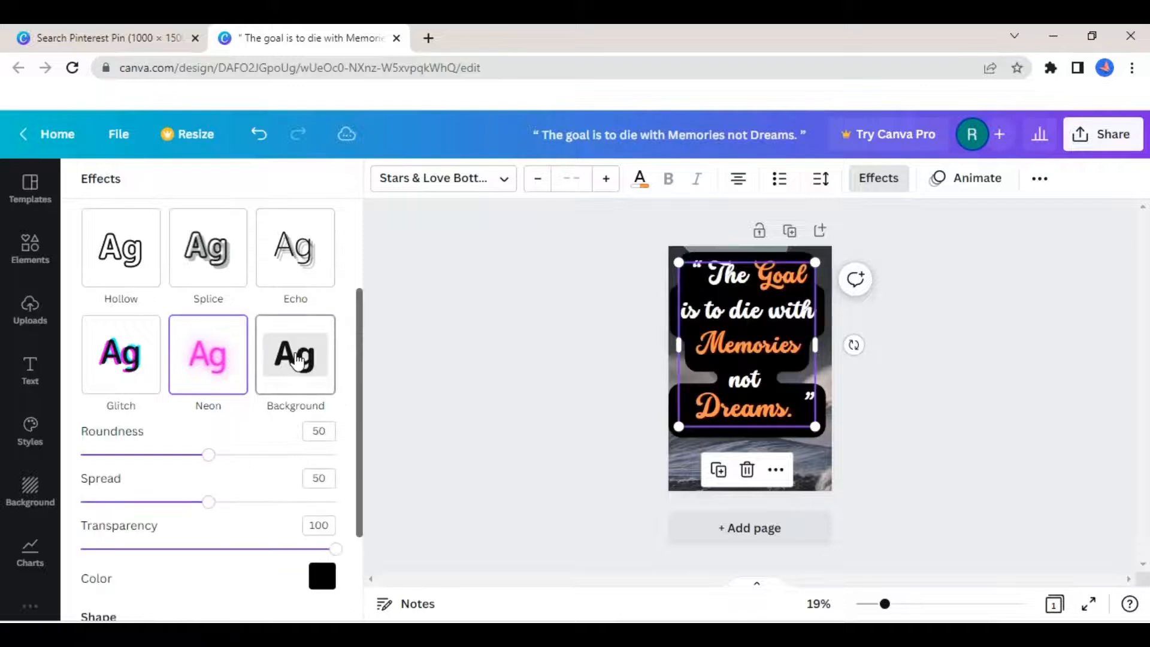
{"action": "left_click", "coordinate": [152, 370]}
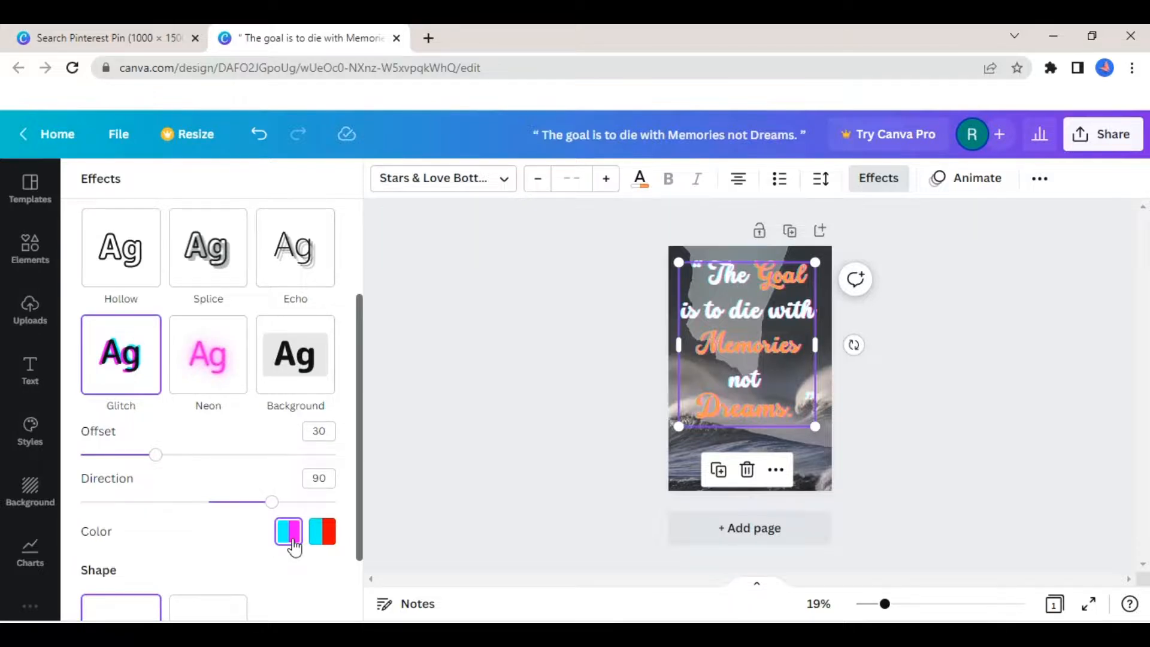
{"action": "left_click", "coordinate": [434, 471]}
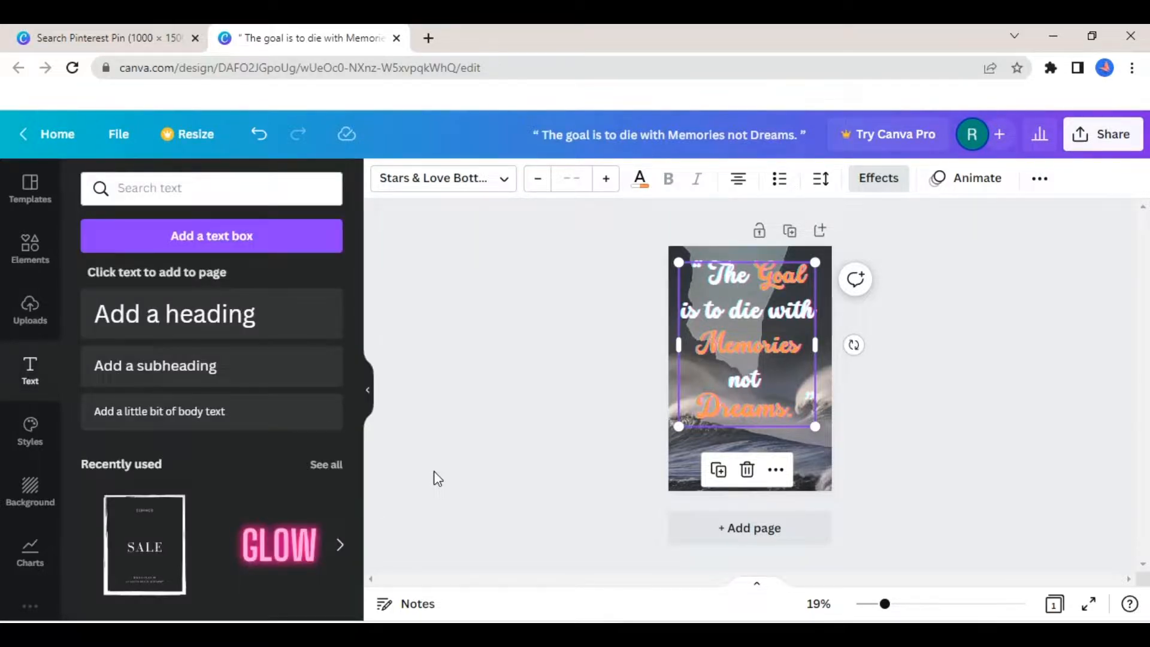
{"action": "left_click", "coordinate": [434, 471]}
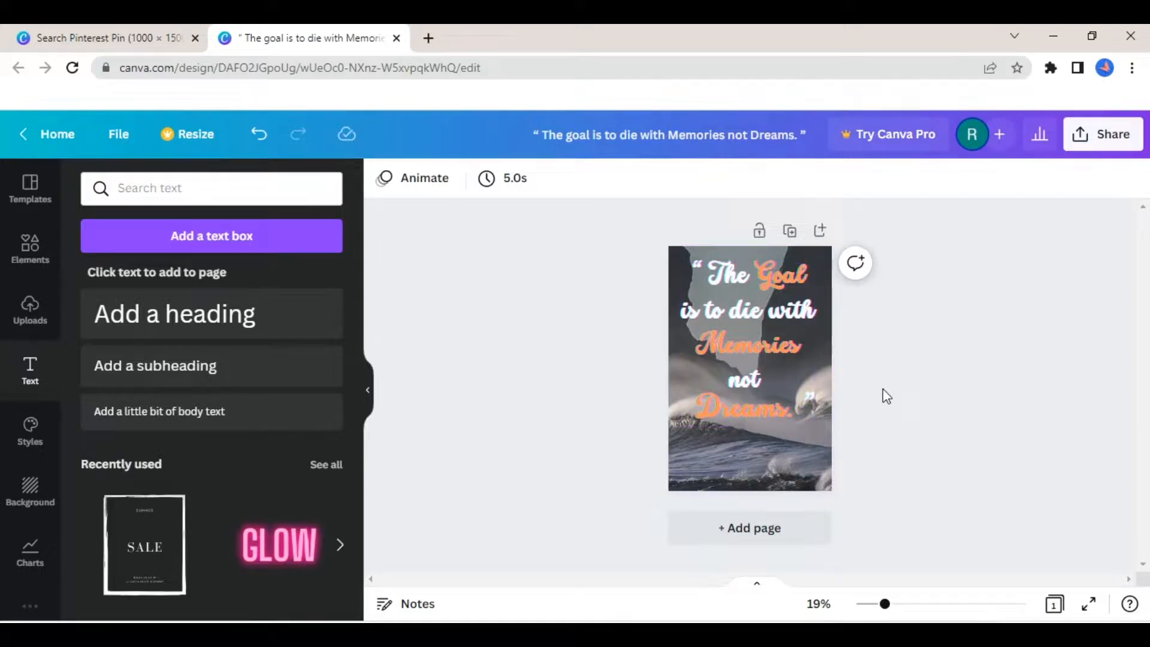
- Add a subheading to the pin with the text "Its Learning Hub"
{"action": "scroll", "coordinate": [886, 396], "scroll_direction": "up", "scroll_amount": 2}
{"action": "scroll", "coordinate": [885, 395], "scroll_direction": "down", "scroll_amount": 2}
{"action": "scroll", "coordinate": [886, 396], "scroll_direction": "up", "scroll_amount": 2}
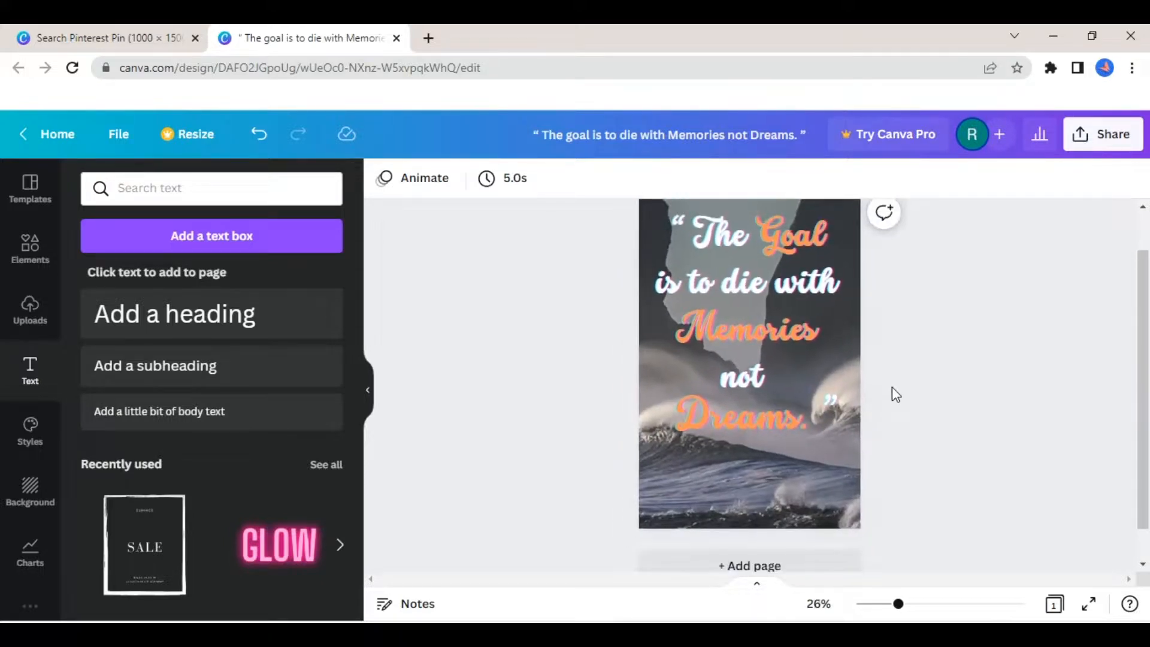
{"action": "scroll", "coordinate": [1142, 333], "scroll_direction": "up", "scroll_amount": 1}
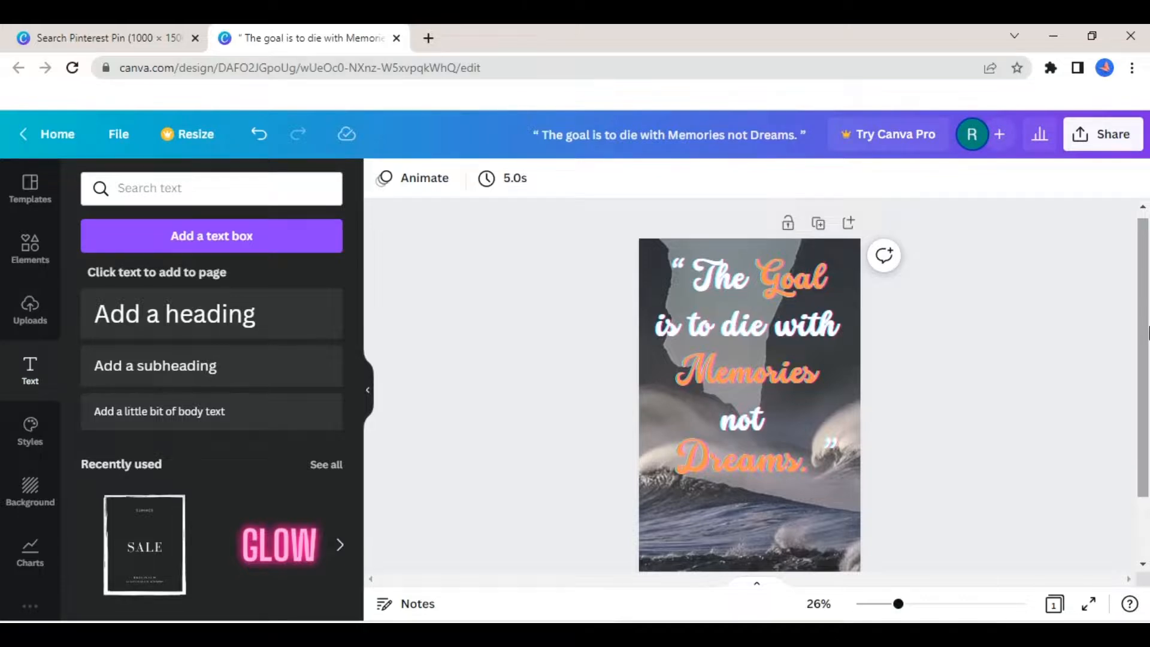
{"action": "scroll", "coordinate": [1143, 333], "scroll_direction": "down", "scroll_amount": 1}
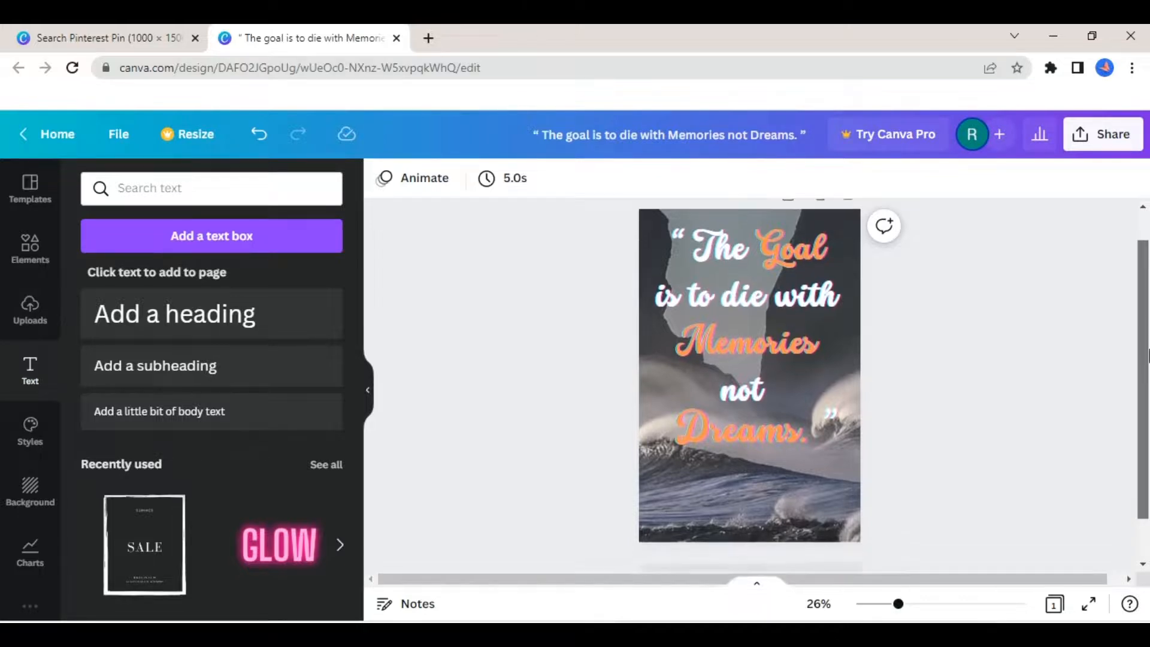
{"action": "left_click", "coordinate": [169, 371]}
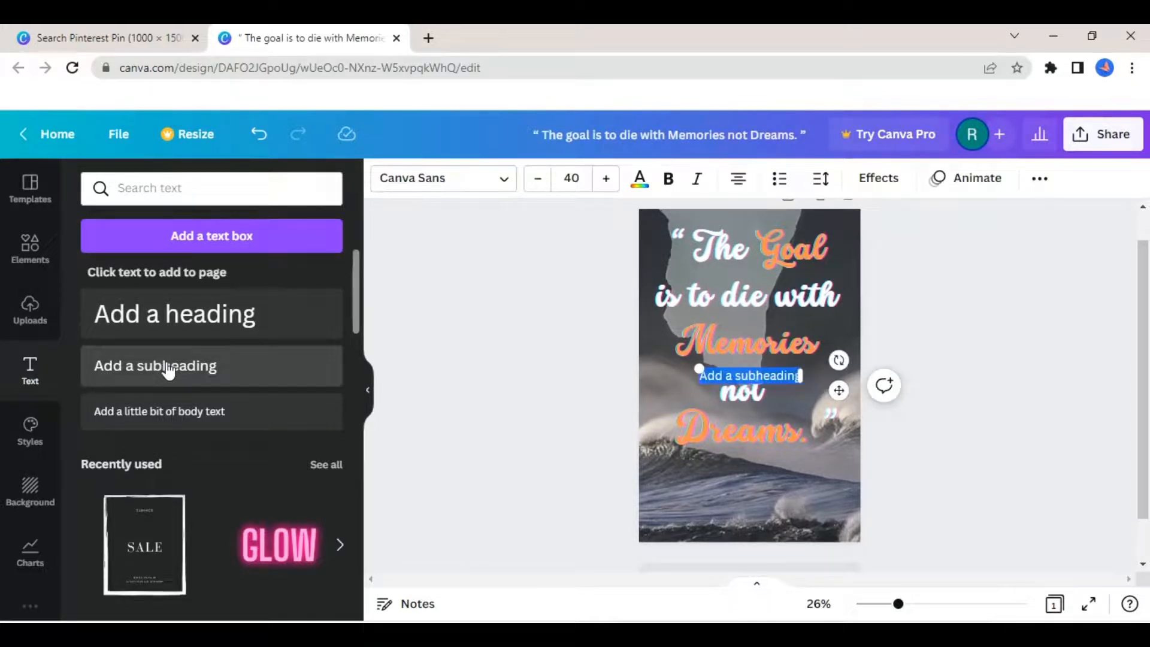
{"action": "type", "text": "its"}
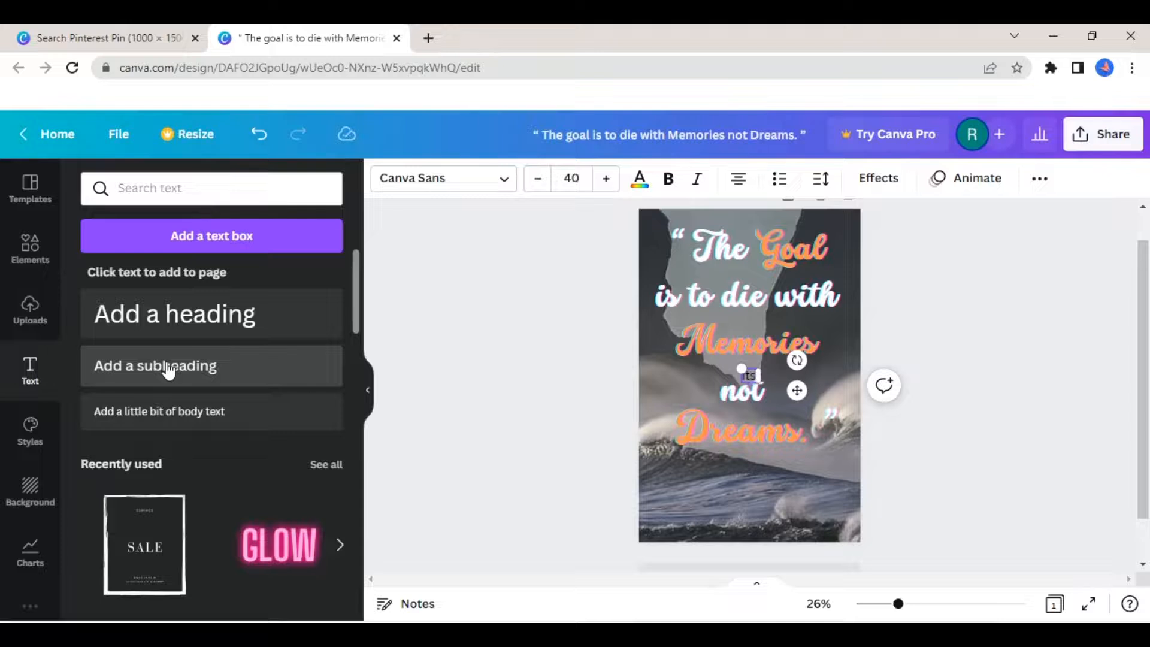
{"action": "type", "text": " Learni"}
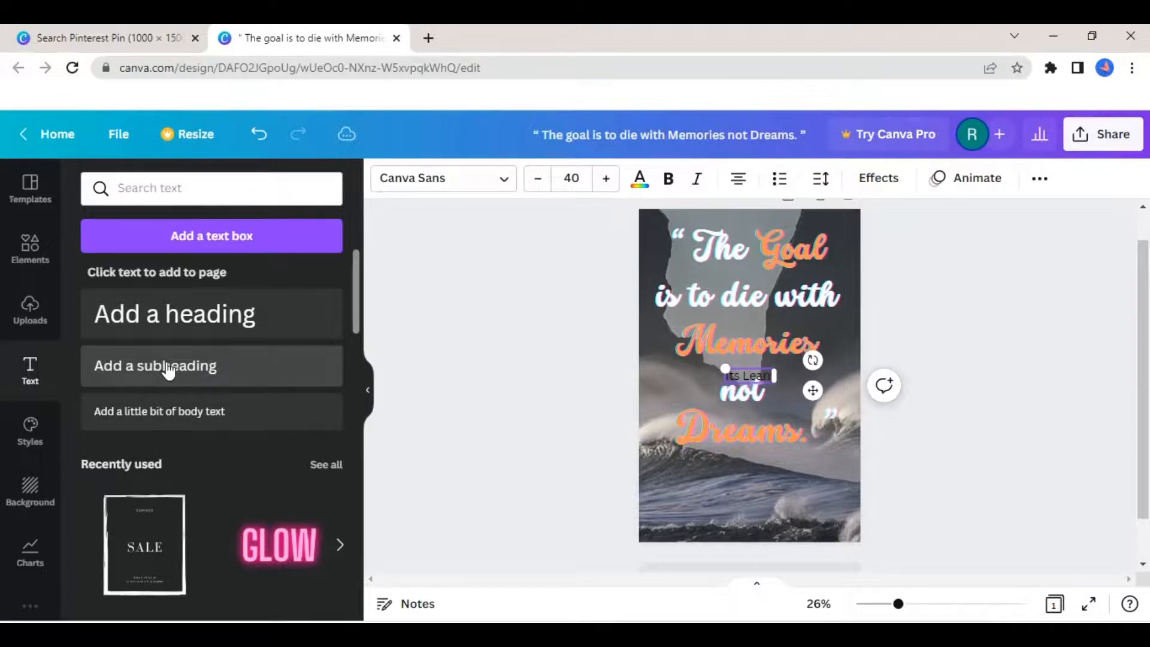
{"action": "type", "text": "ng H"}
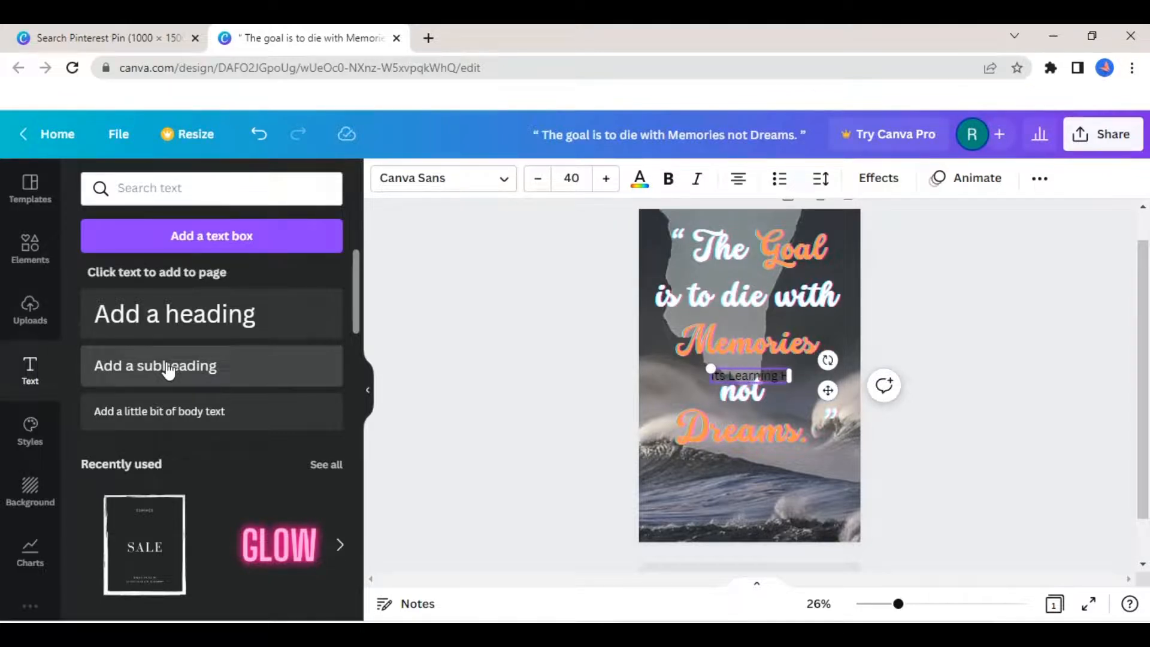
{"action": "type", "text": "ub"}
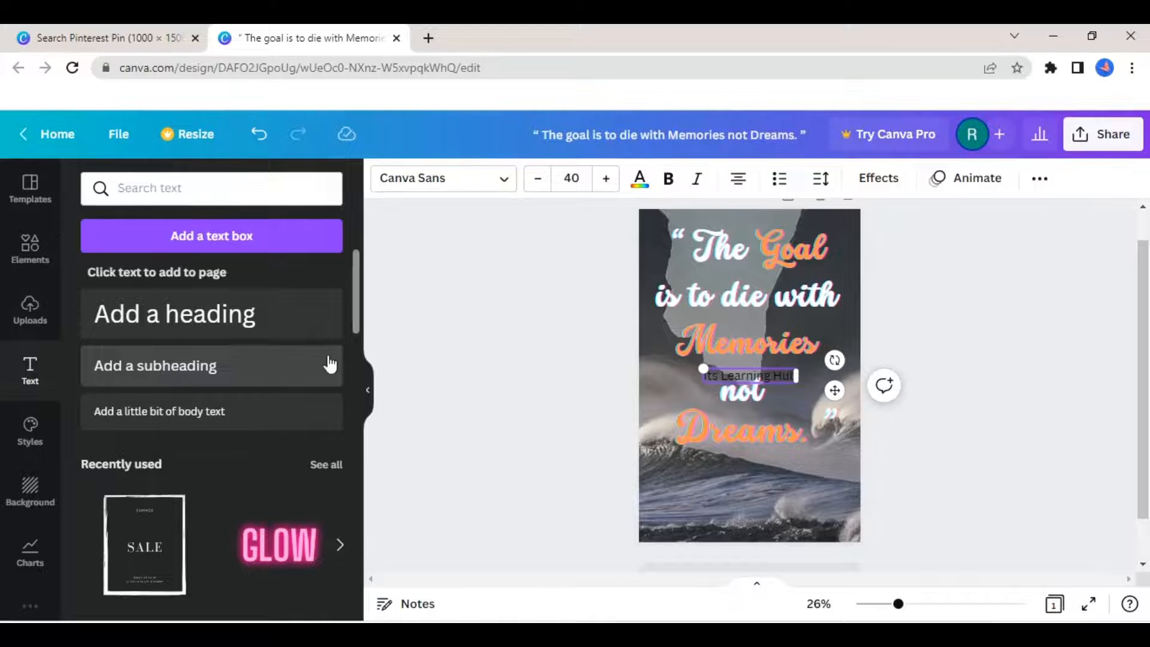
- Move the "Its Learning Hub" text to the bottom centre of the pin and make it bold
{"action": "left_click_drag", "start_coordinate": [831, 391], "coordinate": [829, 547]}
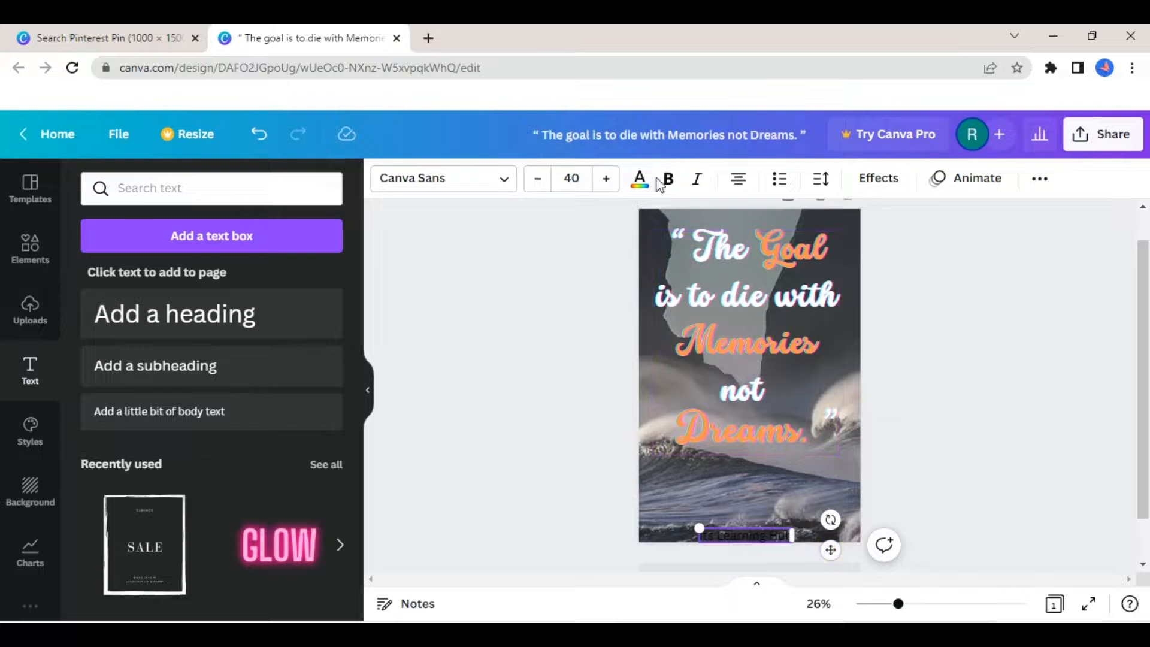
{"action": "left_click", "coordinate": [670, 187]}
{"action": "left_click", "coordinate": [670, 182]}
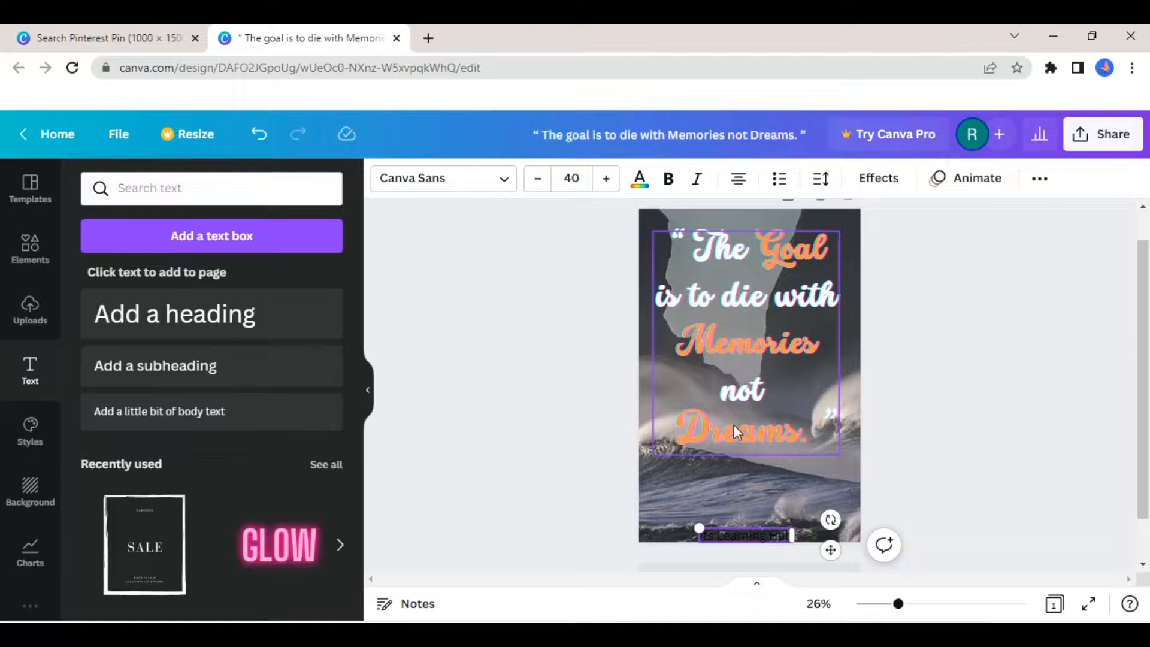
{"action": "left_click", "coordinate": [669, 178]}
{"action": "left_click", "coordinate": [537, 486]}
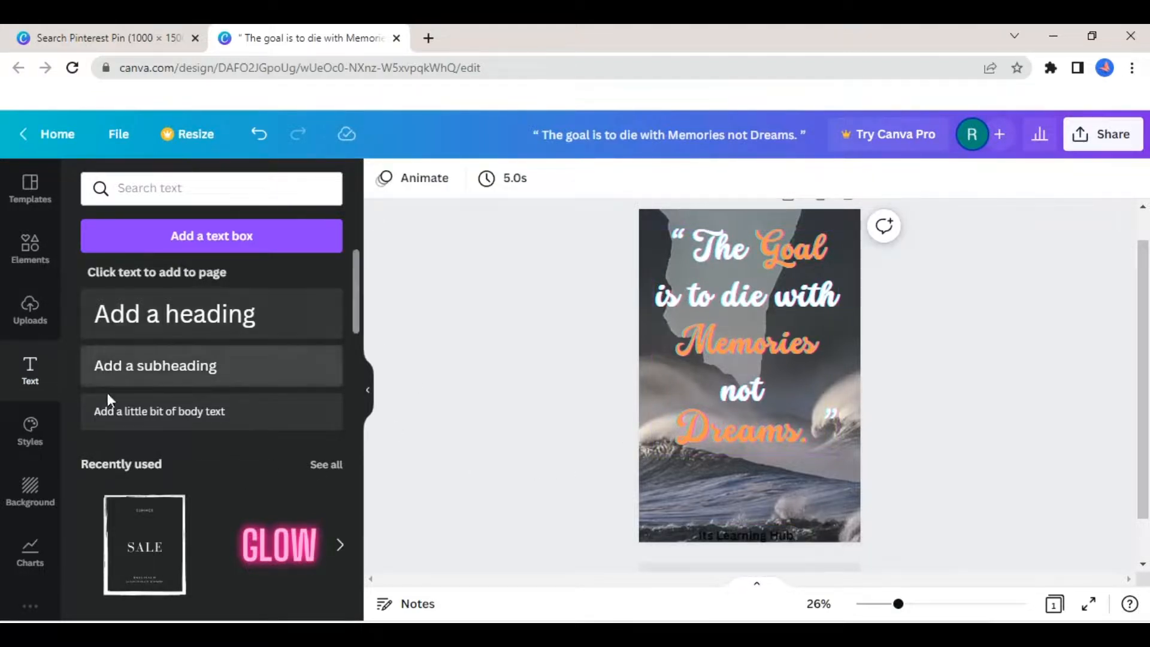
- Add a square from the full Lines & Shapes collection to the pin
{"action": "left_click", "coordinate": [24, 250]}
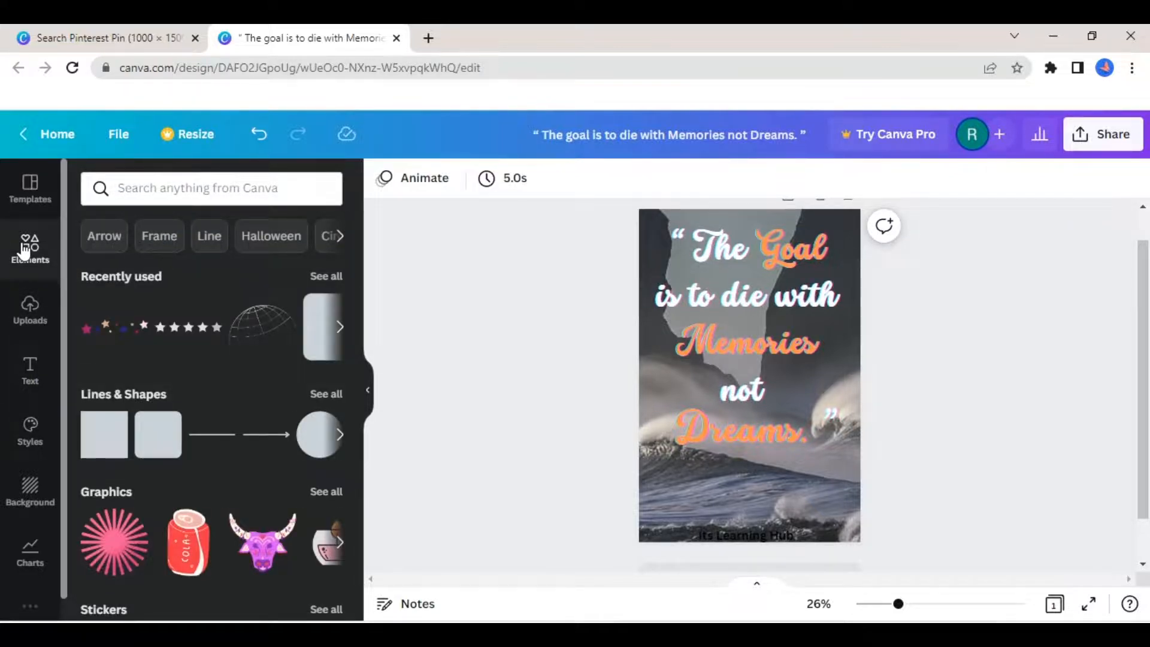
{"action": "left_click", "coordinate": [342, 436]}
{"action": "left_click", "coordinate": [342, 436]}
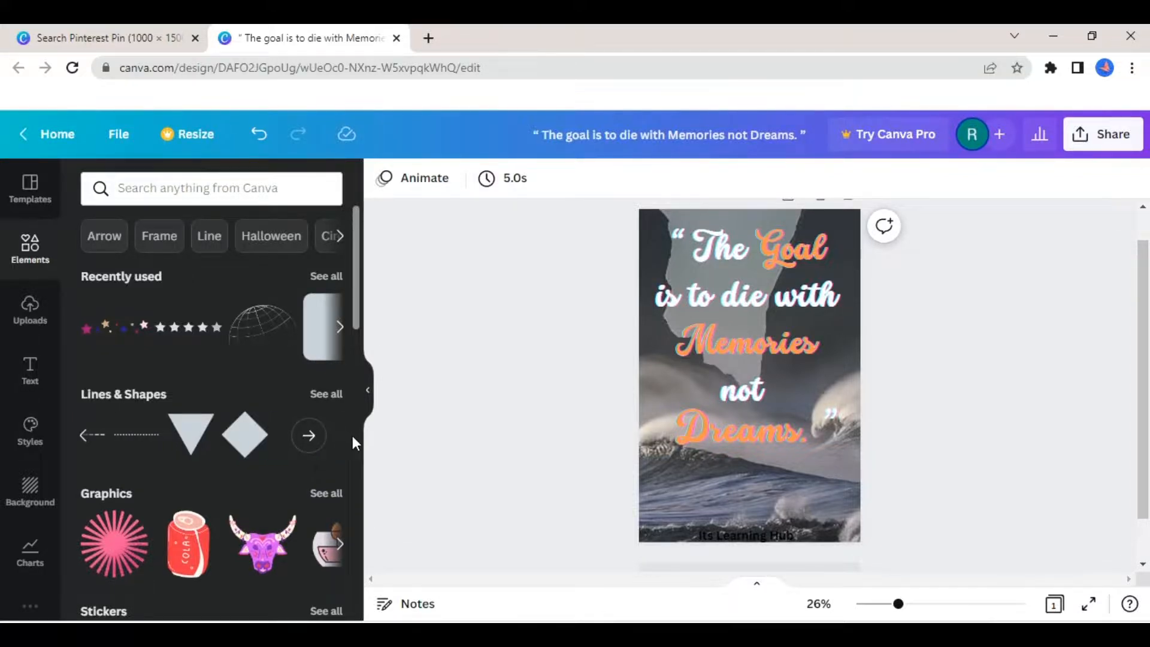
{"action": "left_click", "coordinate": [307, 445]}
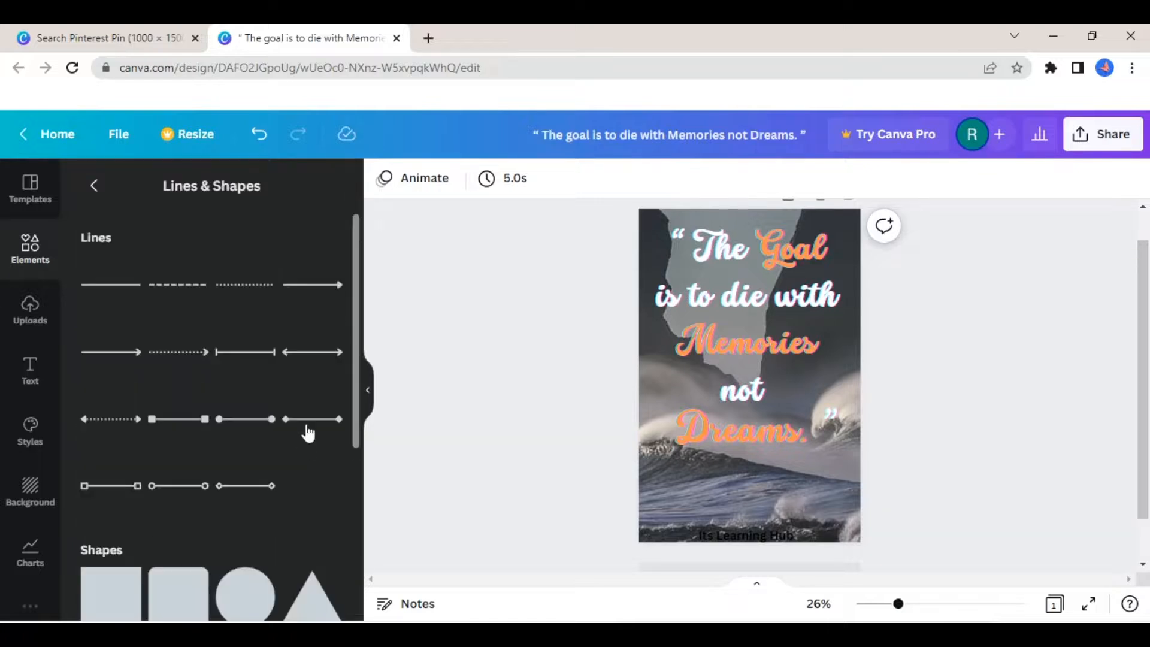
{"action": "left_click_drag", "start_coordinate": [358, 318], "coordinate": [364, 360]}
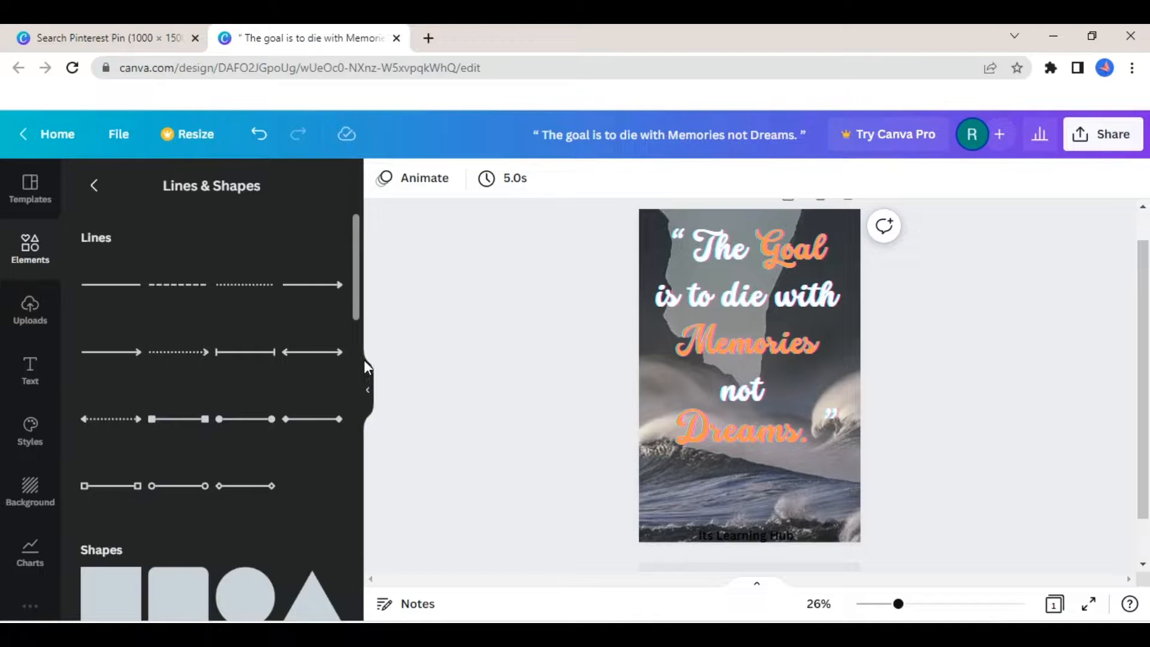
{"action": "left_click", "coordinate": [116, 613]}
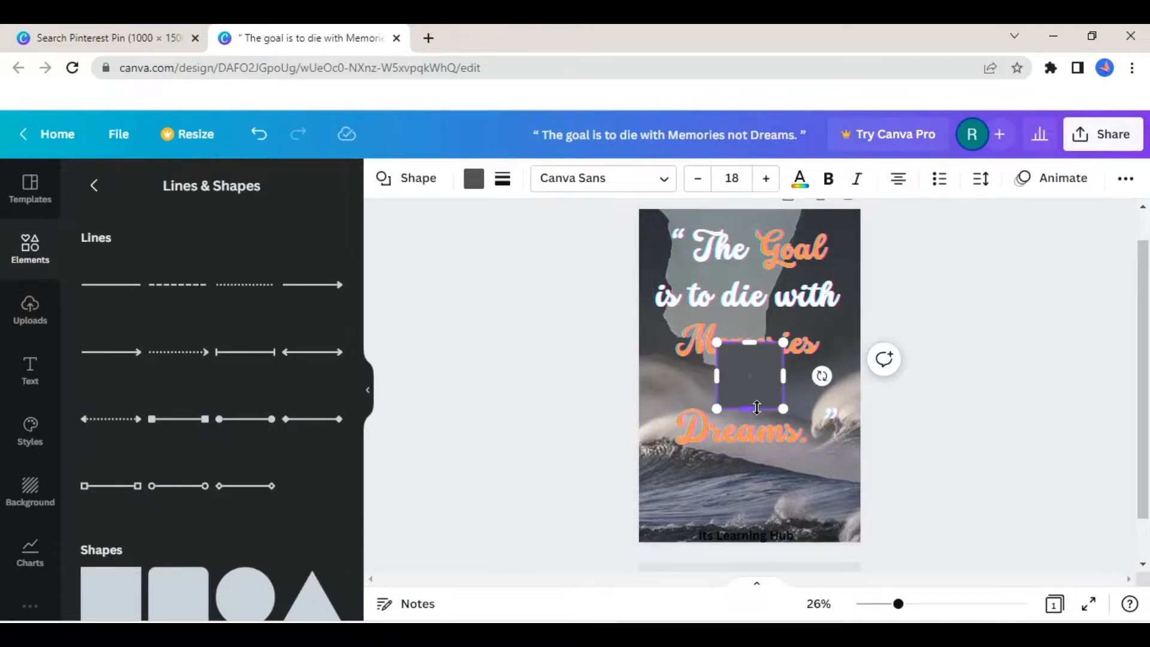
- Reshape the square into a thin horizontal bar slightly wider than "Its Learning Hub" and move it onto that text
{"action": "left_click_drag", "start_coordinate": [782, 410], "coordinate": [826, 450]}
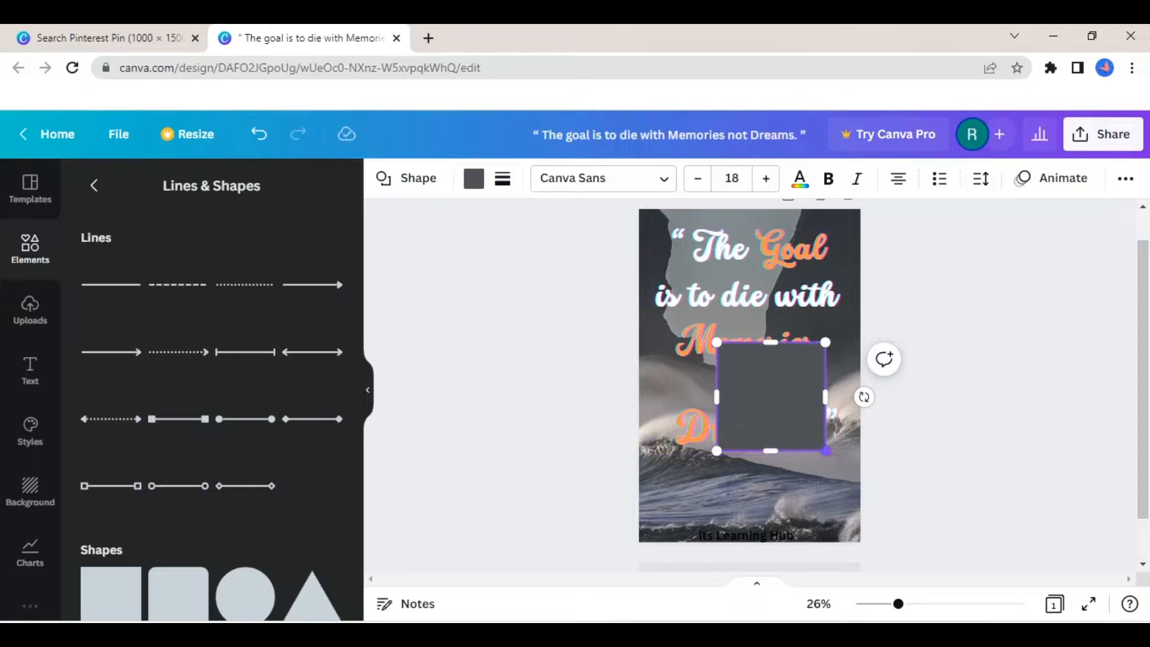
{"action": "left_click_drag", "start_coordinate": [720, 346], "coordinate": [708, 443]}
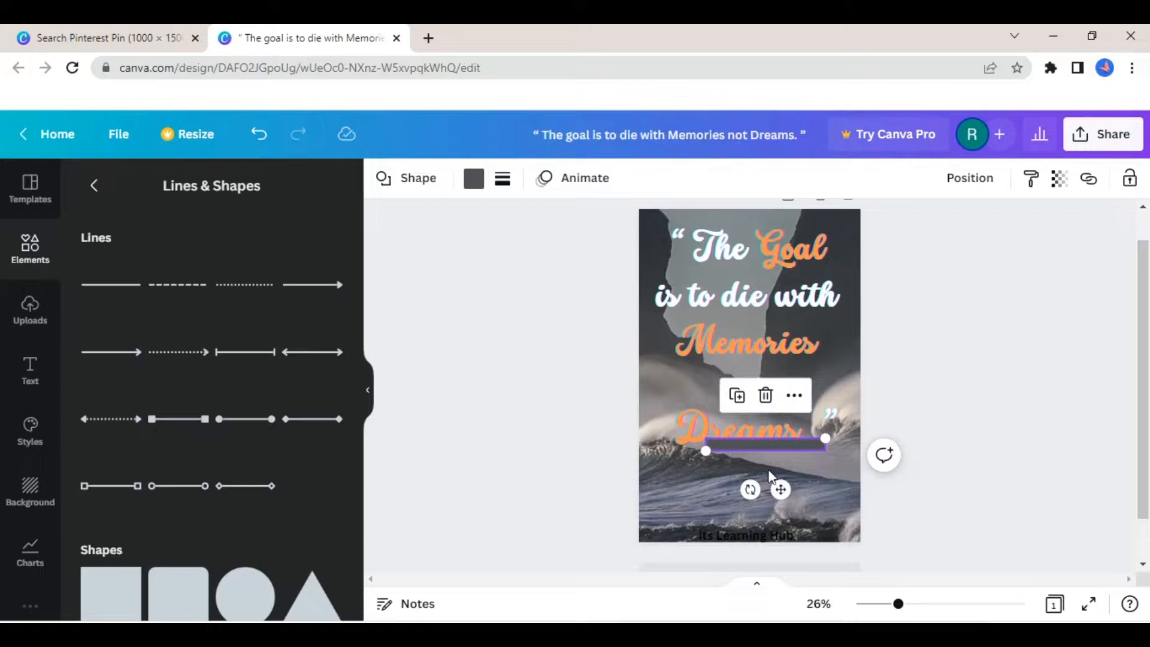
{"action": "left_click_drag", "start_coordinate": [781, 490], "coordinate": [766, 586]}
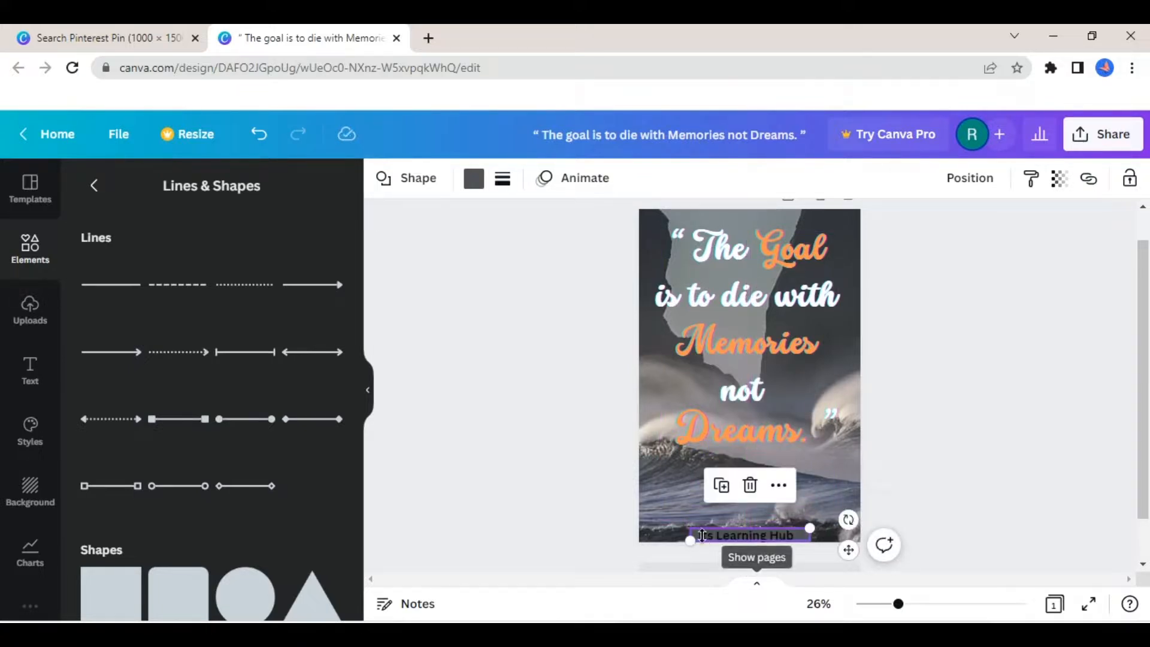
- Stretch the thin bar behind "Its Learning Hub" across the full width of the pin and nudge it down to the bottom edge
{"action": "left_click_drag", "start_coordinate": [690, 534], "coordinate": [631, 535]}
{"action": "left_click_drag", "start_coordinate": [816, 533], "coordinate": [868, 532]}
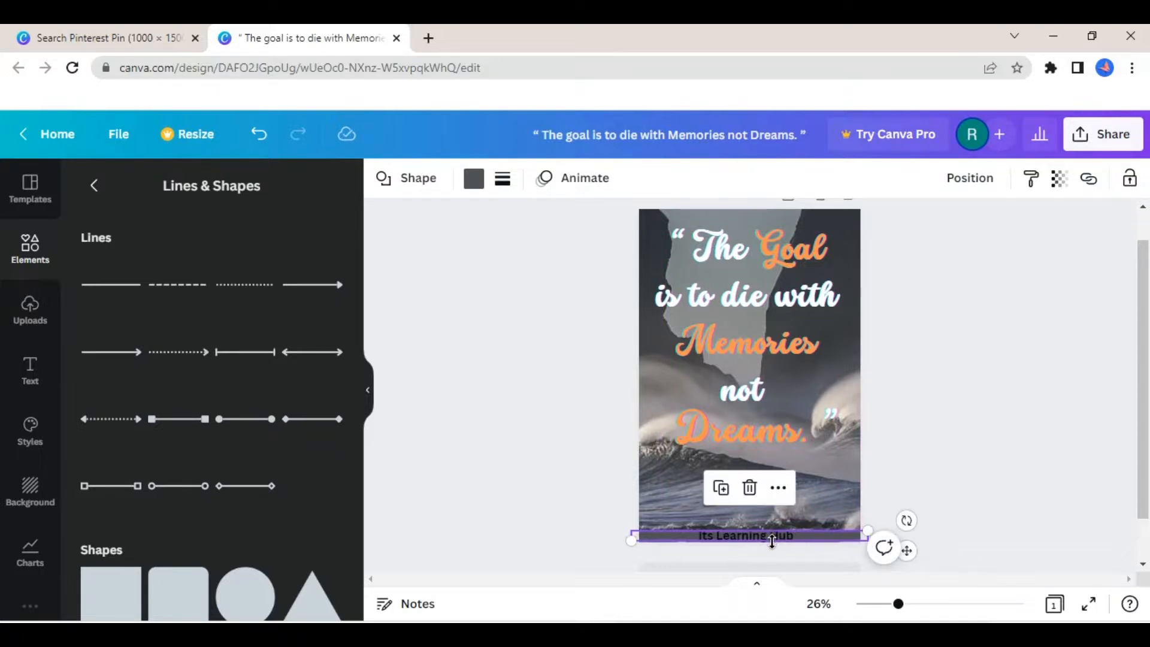
{"action": "left_click_drag", "start_coordinate": [772, 543], "coordinate": [773, 545]}
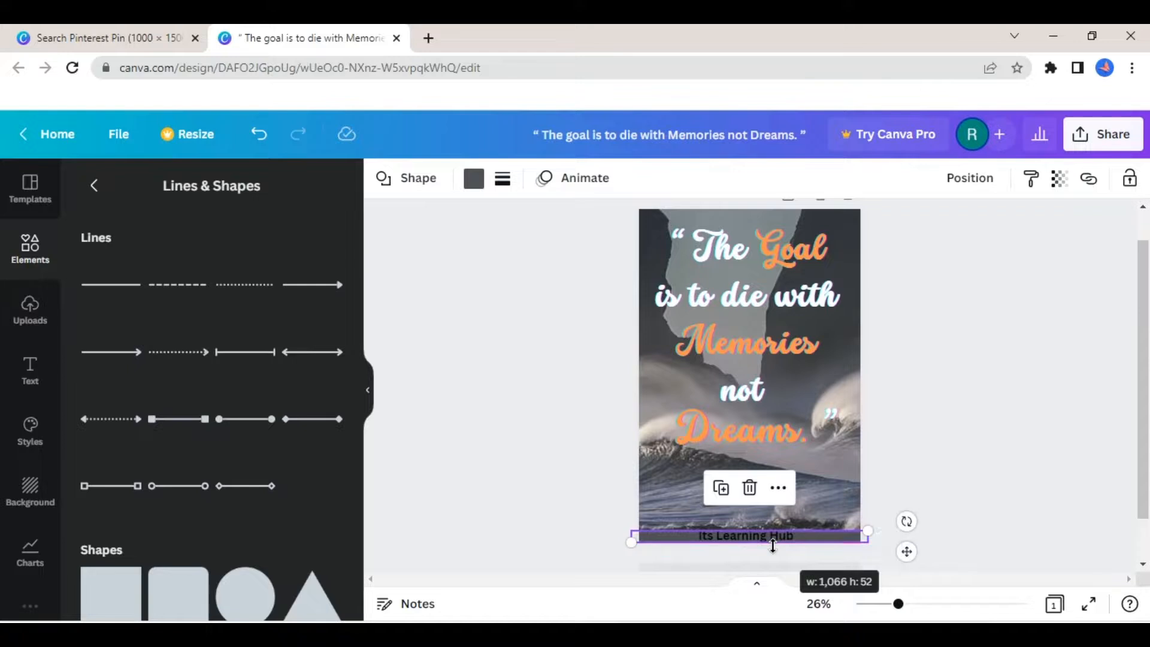
- Try out the default red, coral, pink, purple, blue, green, yellow and orange shades as the footer bar's fill colour
{"action": "left_click", "coordinate": [474, 179]}
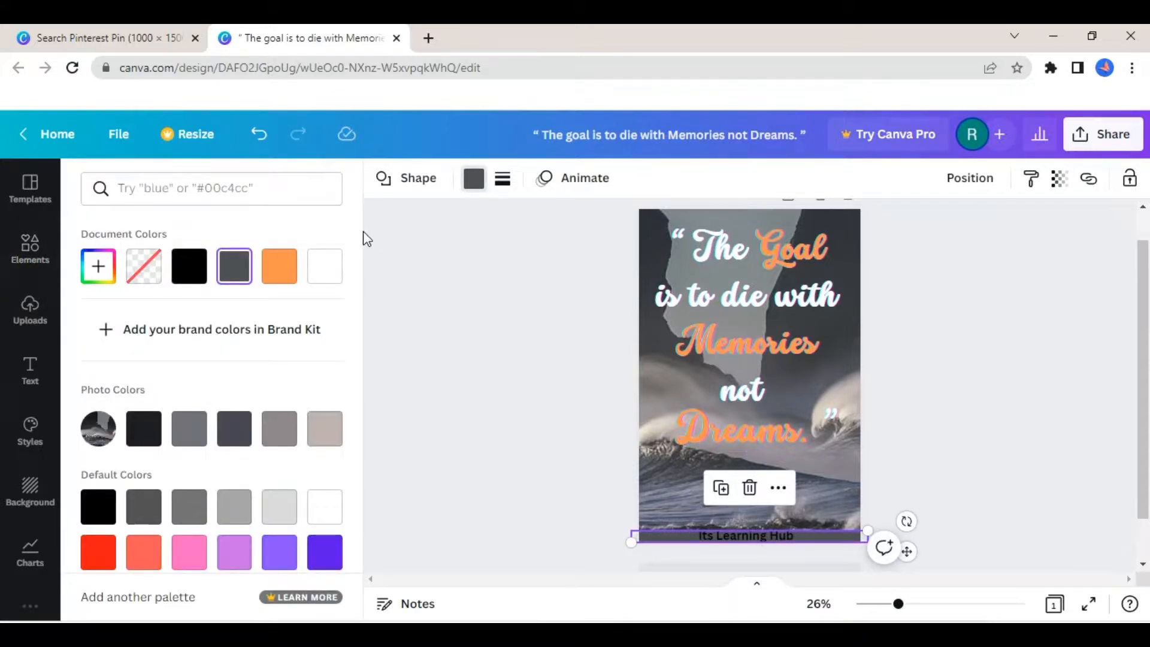
{"action": "scroll", "coordinate": [363, 311], "scroll_direction": "down", "scroll_amount": 2}
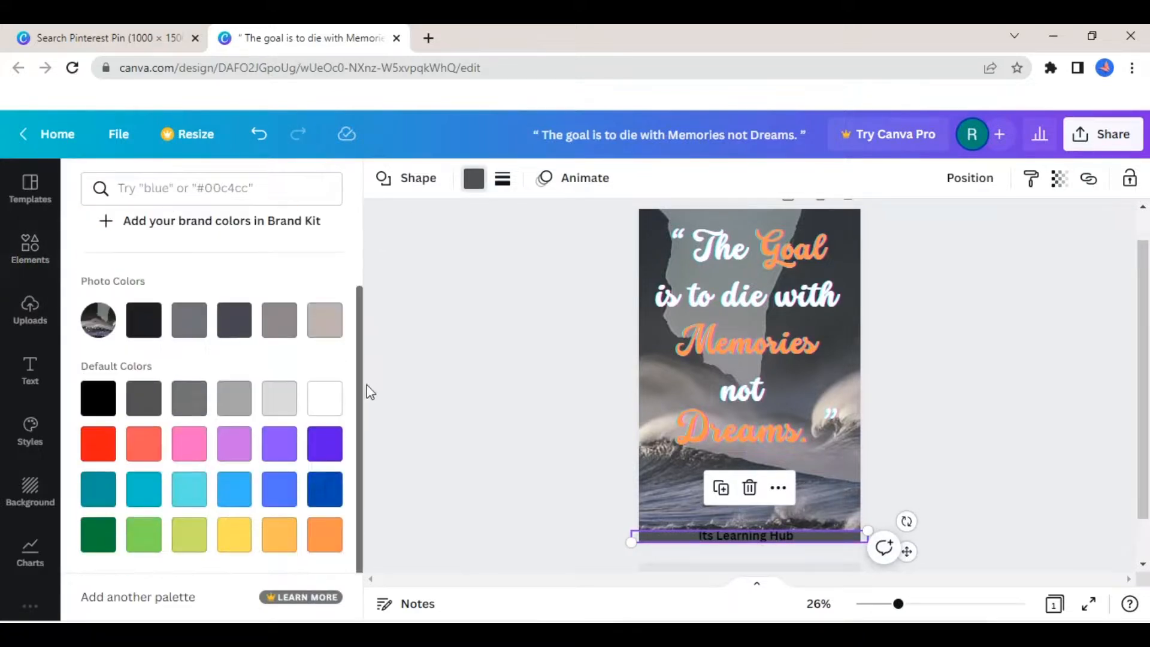
{"action": "left_click", "coordinate": [94, 465]}
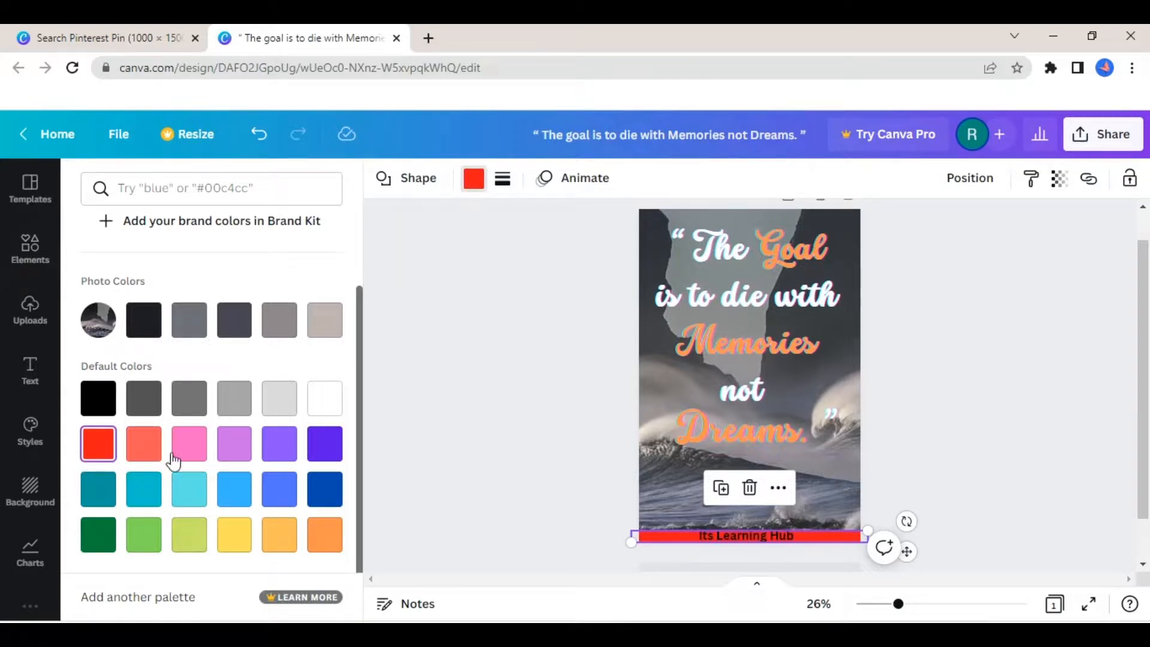
{"action": "left_click", "coordinate": [148, 448]}
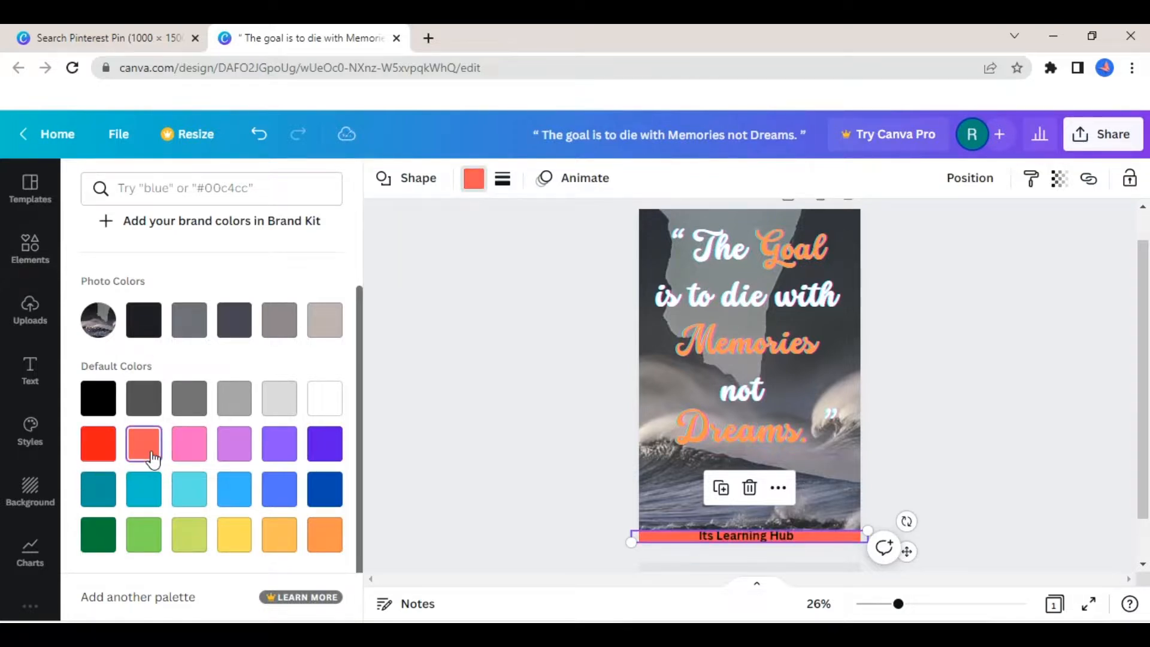
{"action": "left_click", "coordinate": [189, 457]}
{"action": "left_click", "coordinate": [240, 457]}
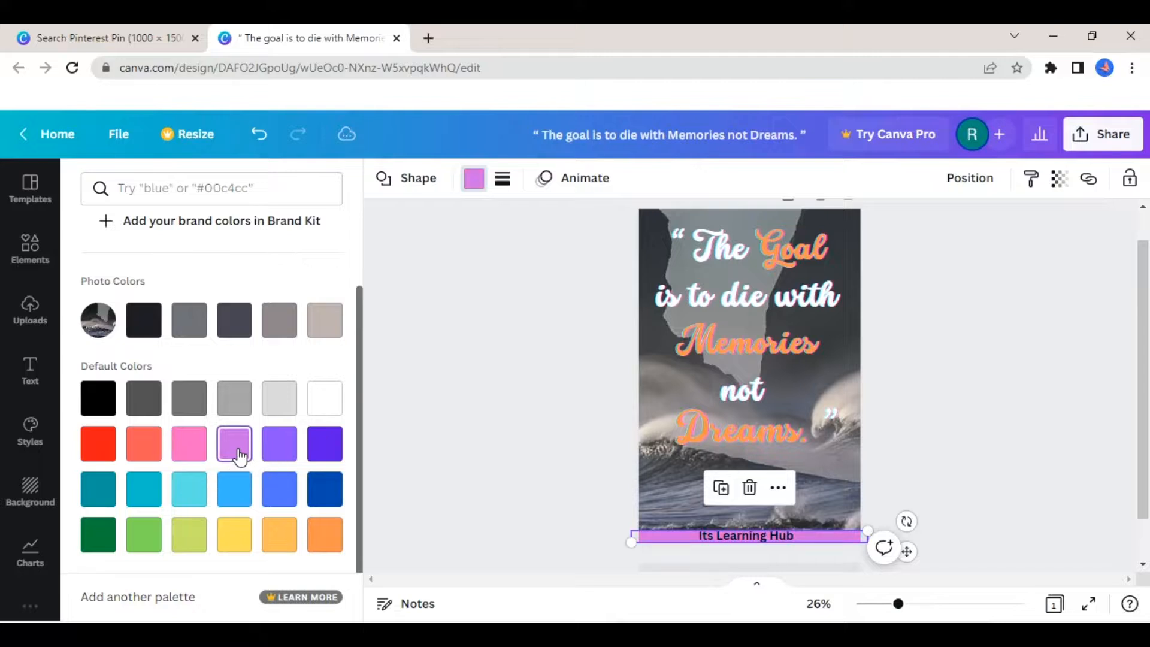
{"action": "left_click", "coordinate": [286, 449]}
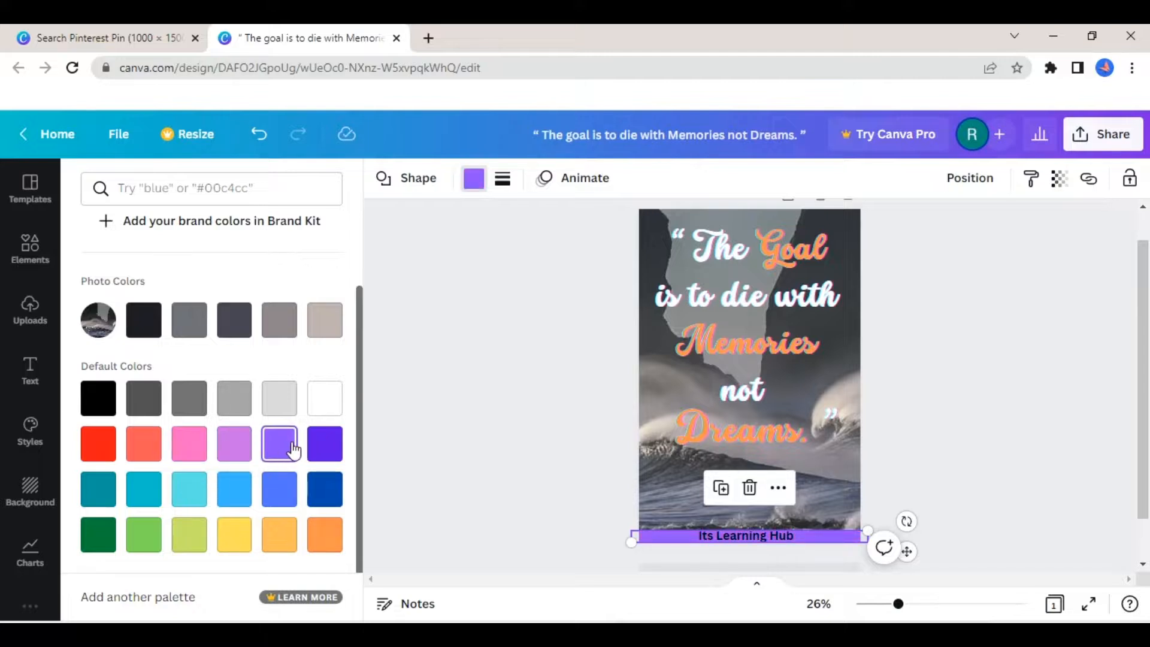
{"action": "left_click", "coordinate": [323, 449]}
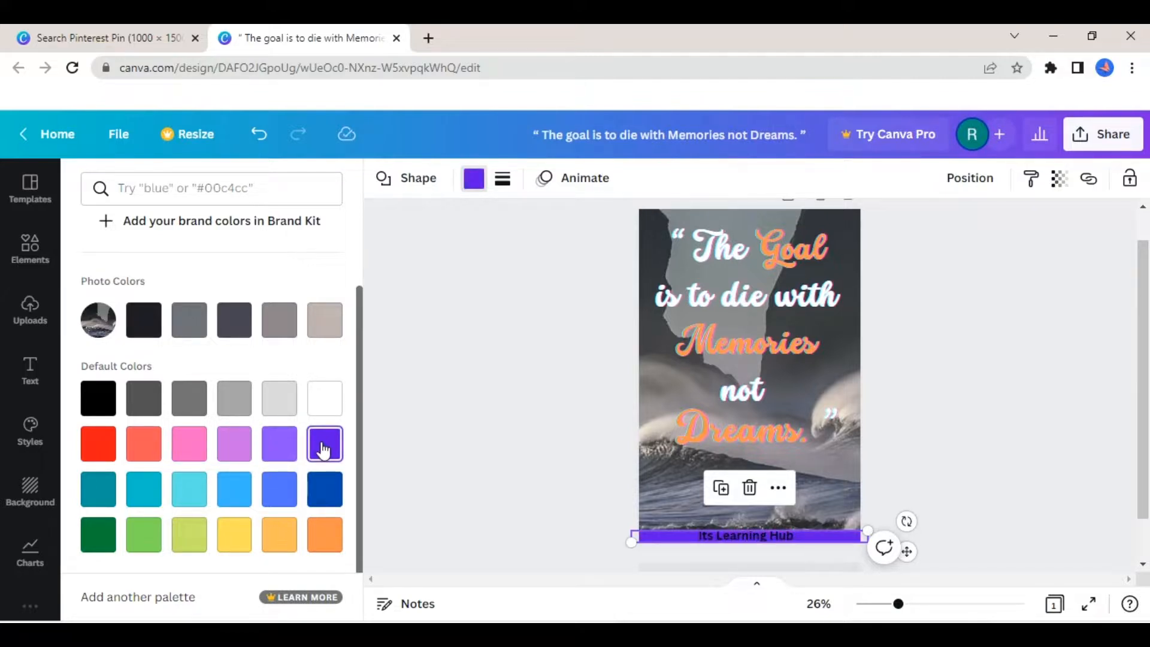
{"action": "left_click", "coordinate": [106, 496]}
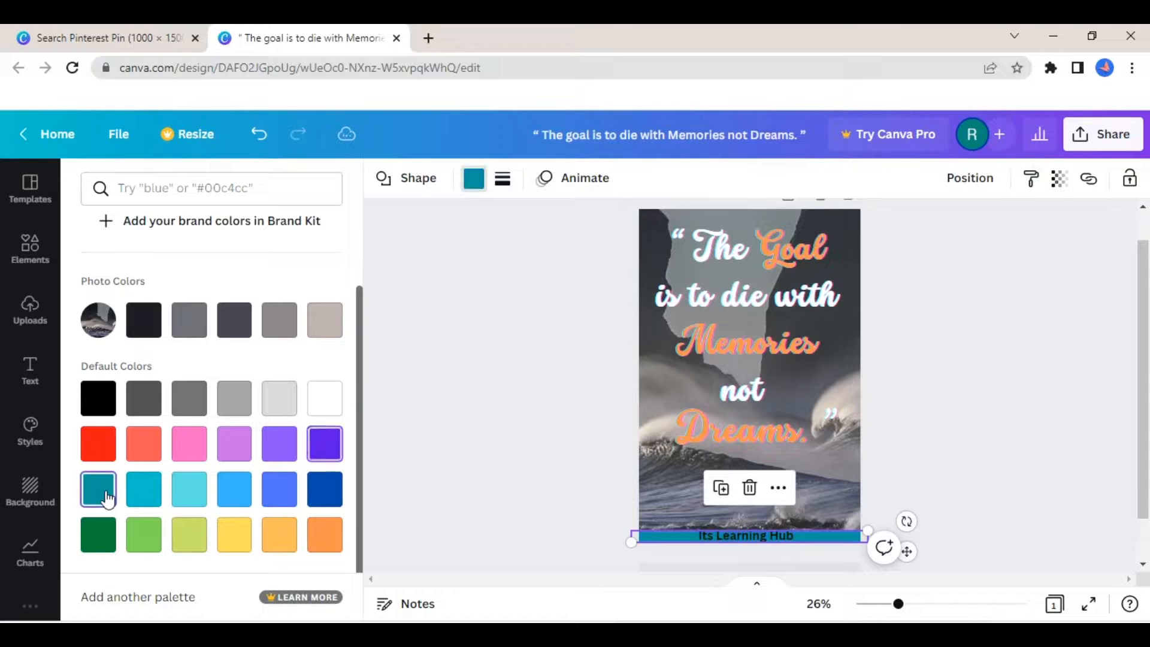
{"action": "left_click", "coordinate": [157, 494]}
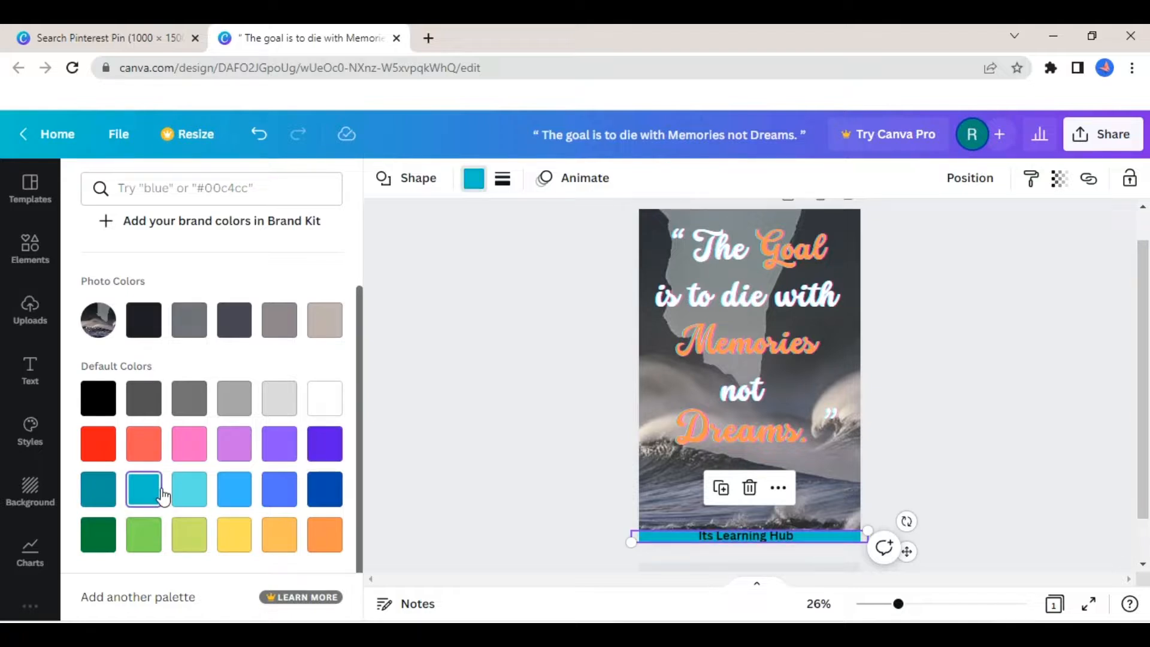
{"action": "left_click", "coordinate": [191, 502]}
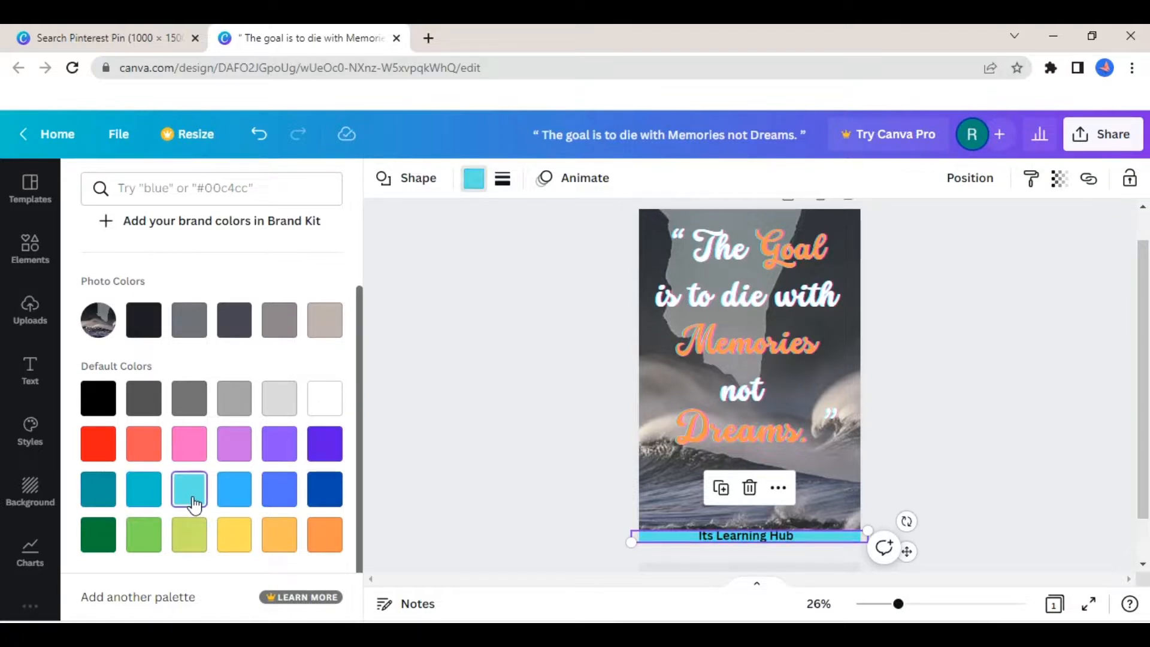
{"action": "left_click", "coordinate": [235, 506]}
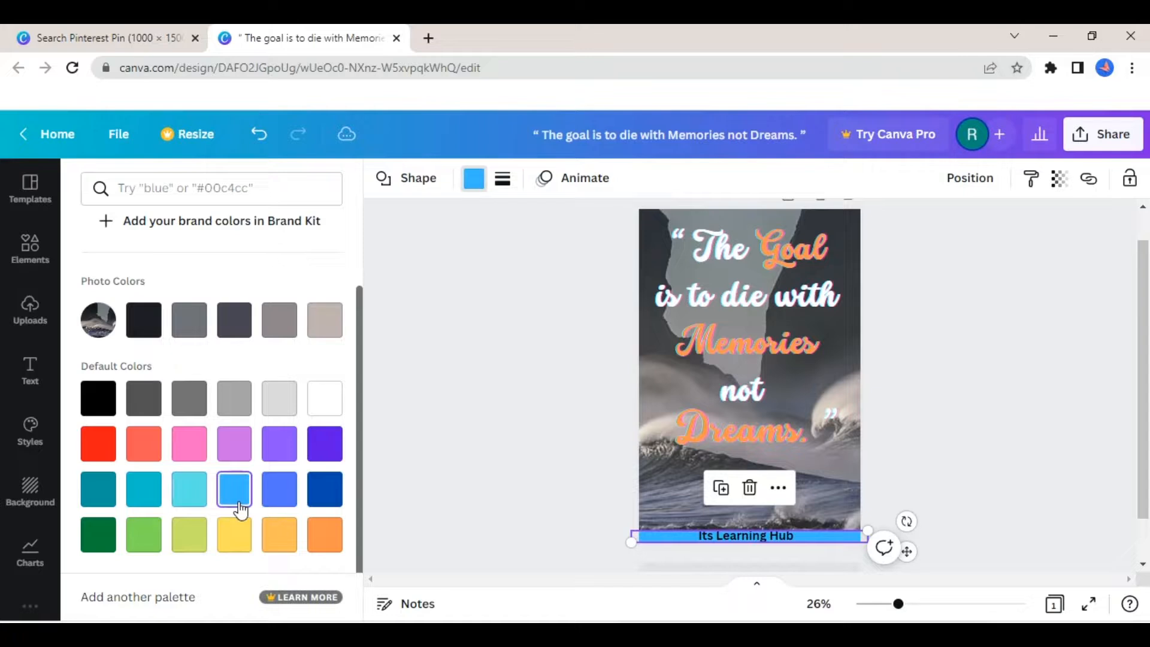
{"action": "left_click", "coordinate": [282, 508]}
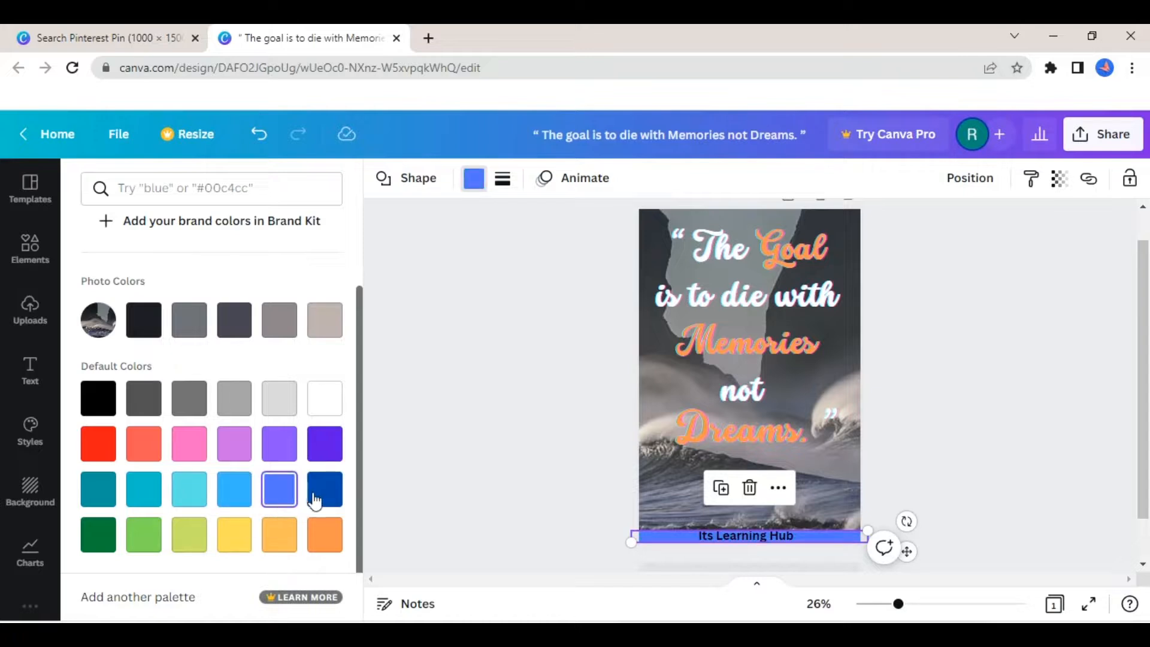
{"action": "left_click", "coordinate": [336, 498]}
{"action": "left_click", "coordinate": [99, 535]}
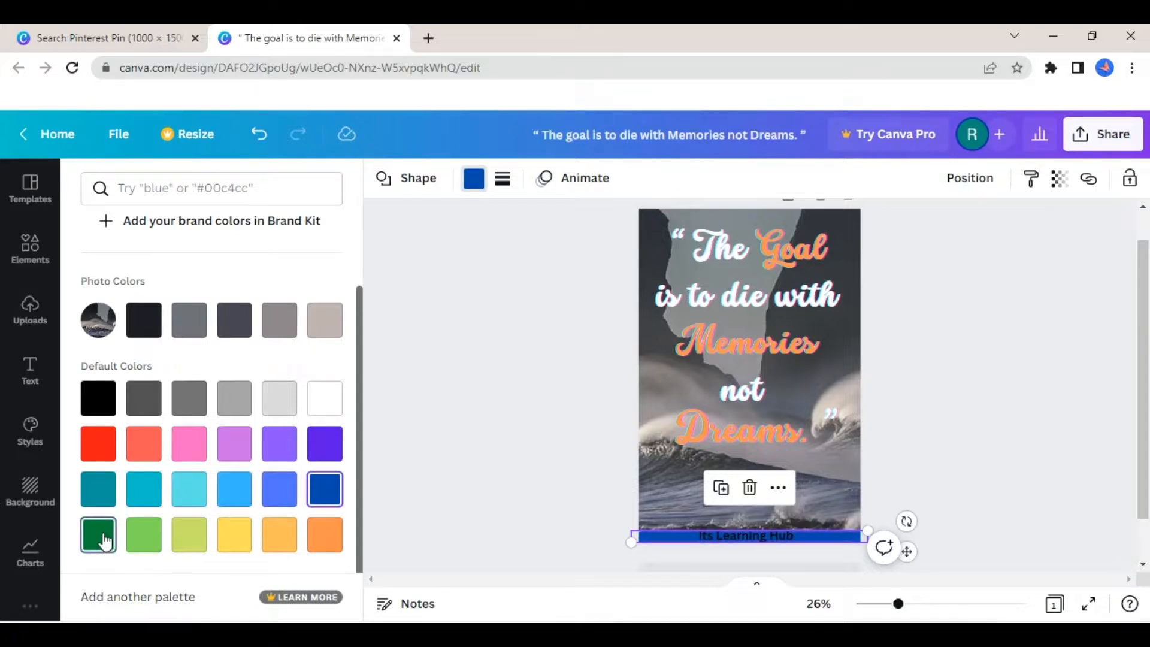
{"action": "left_click", "coordinate": [141, 538]}
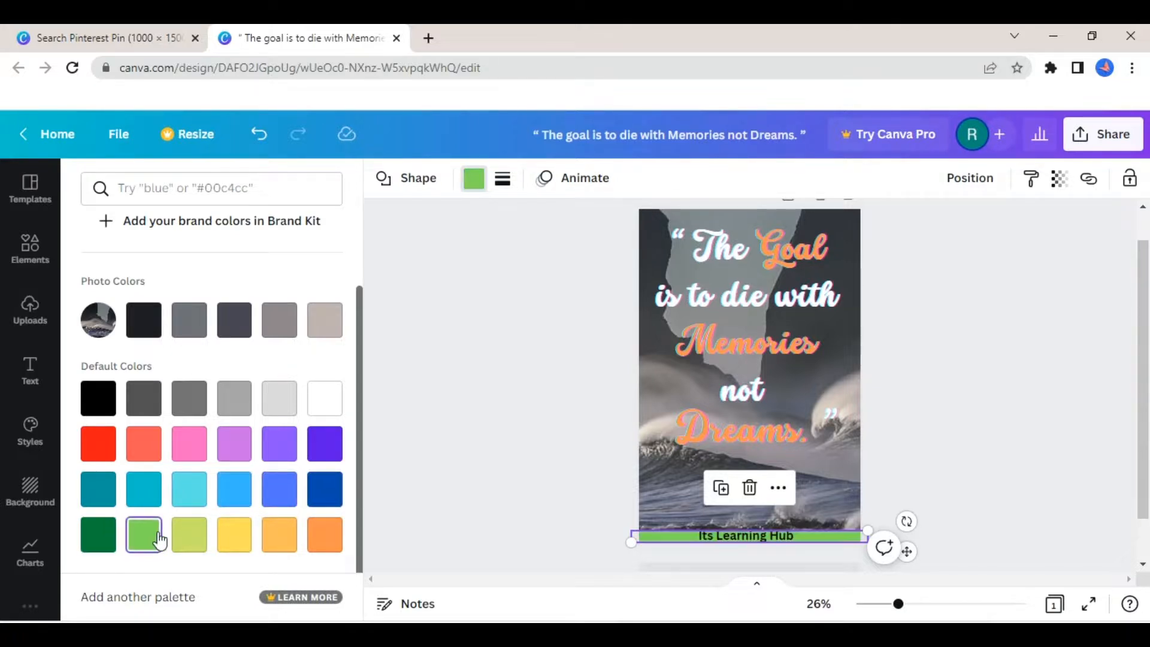
{"action": "left_click", "coordinate": [189, 537]}
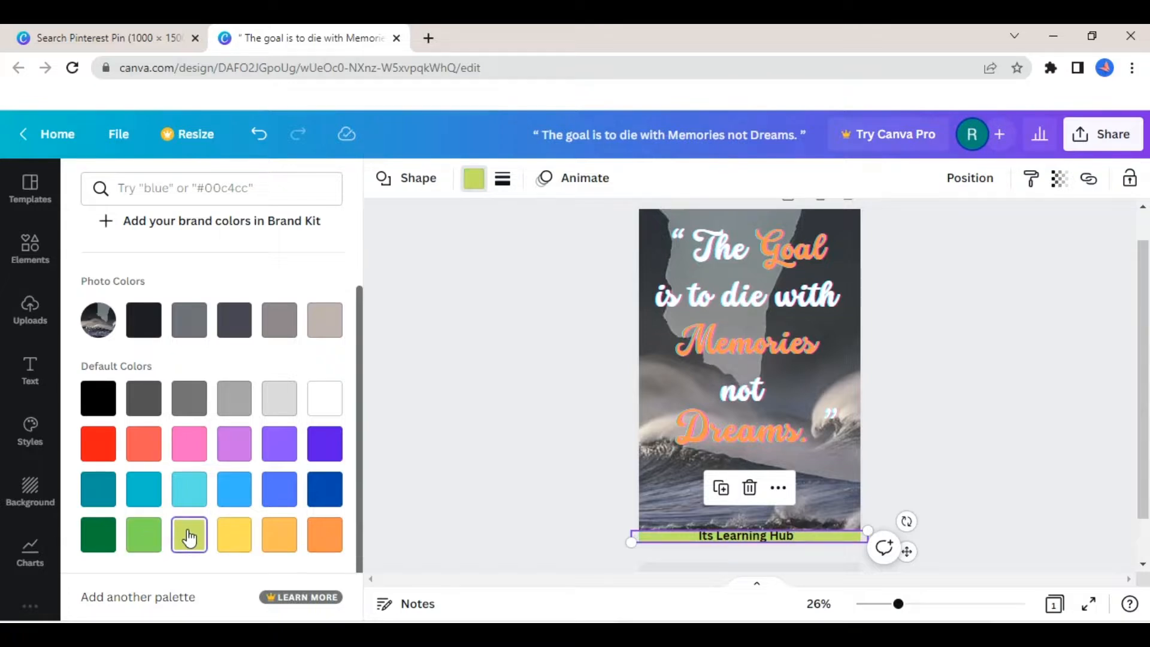
{"action": "left_click", "coordinate": [228, 536]}
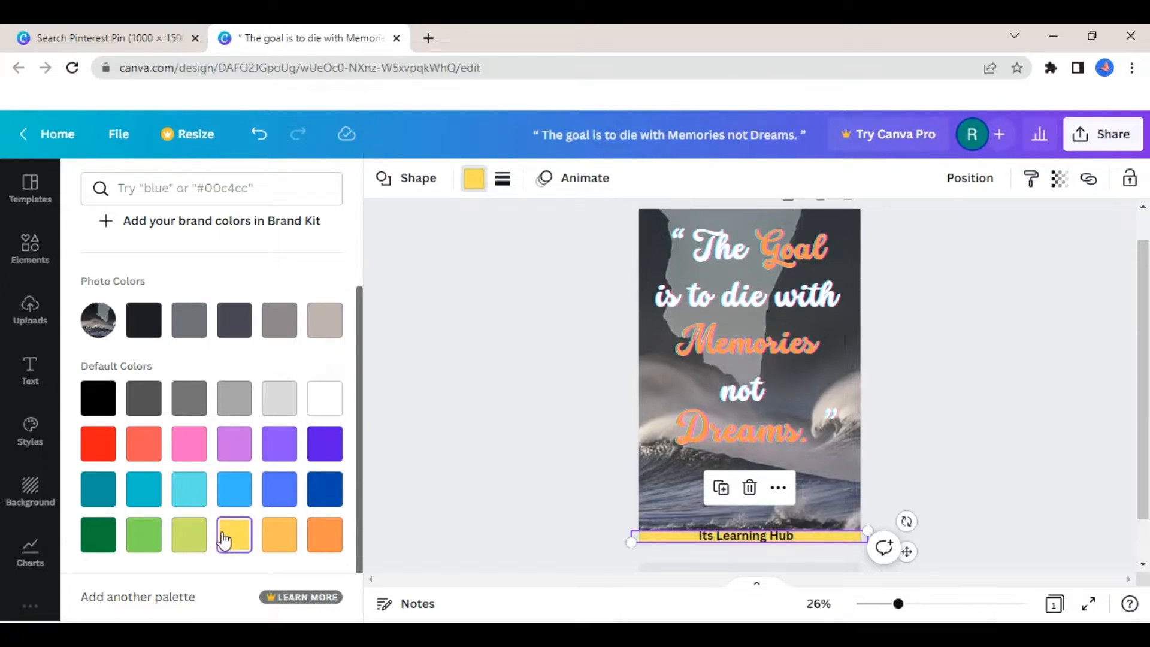
{"action": "left_click", "coordinate": [287, 539]}
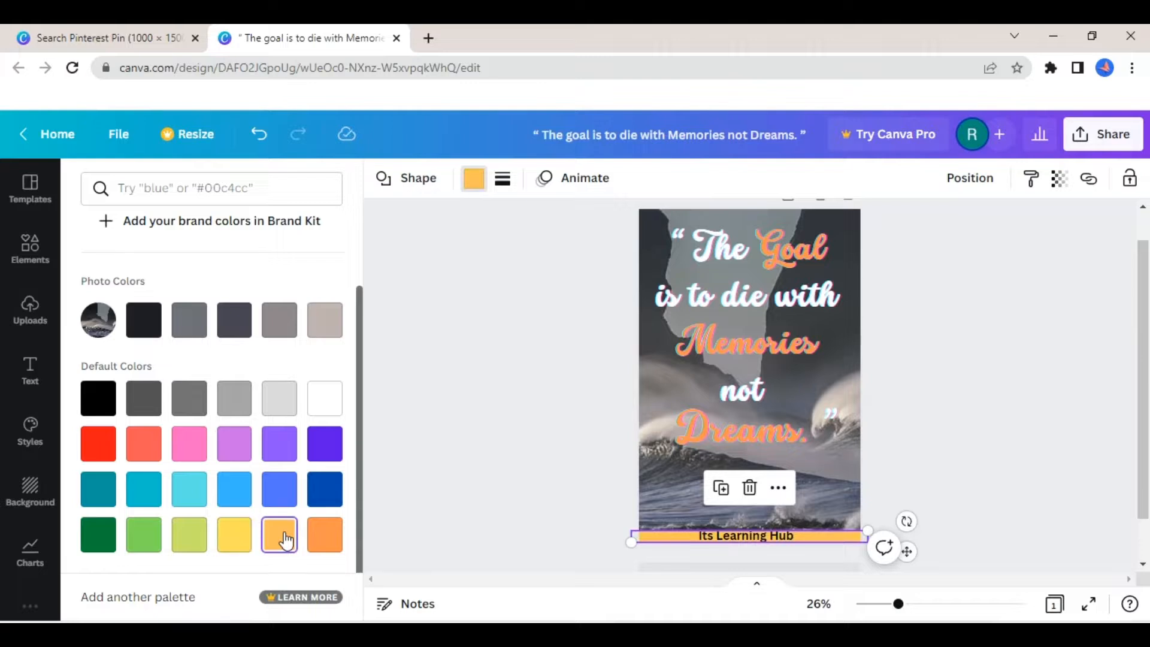
{"action": "left_click", "coordinate": [183, 545]}
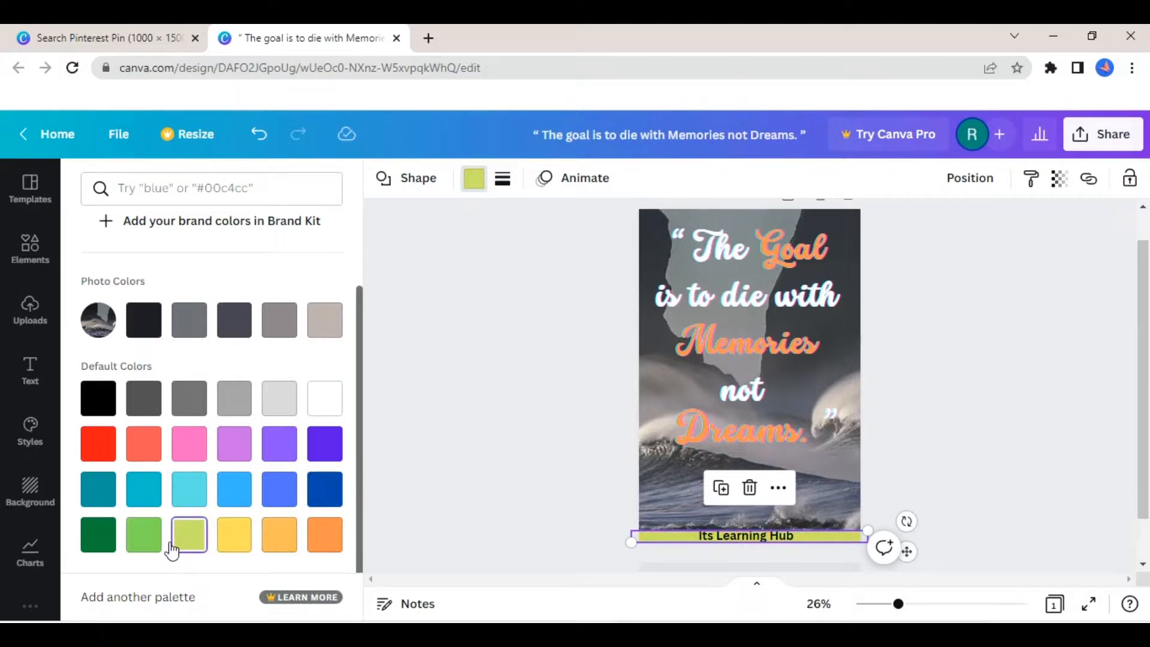
{"action": "left_click", "coordinate": [142, 538]}
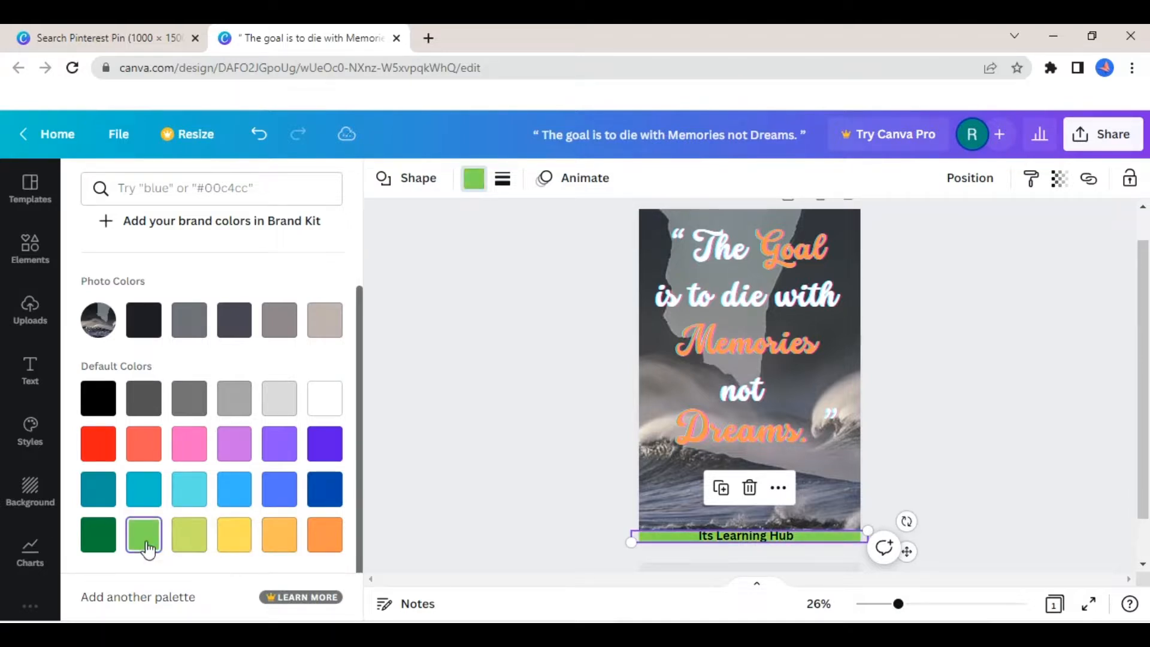
{"action": "left_click", "coordinate": [273, 542]}
{"action": "left_click", "coordinate": [182, 546]}
{"action": "left_click", "coordinate": [234, 539]}
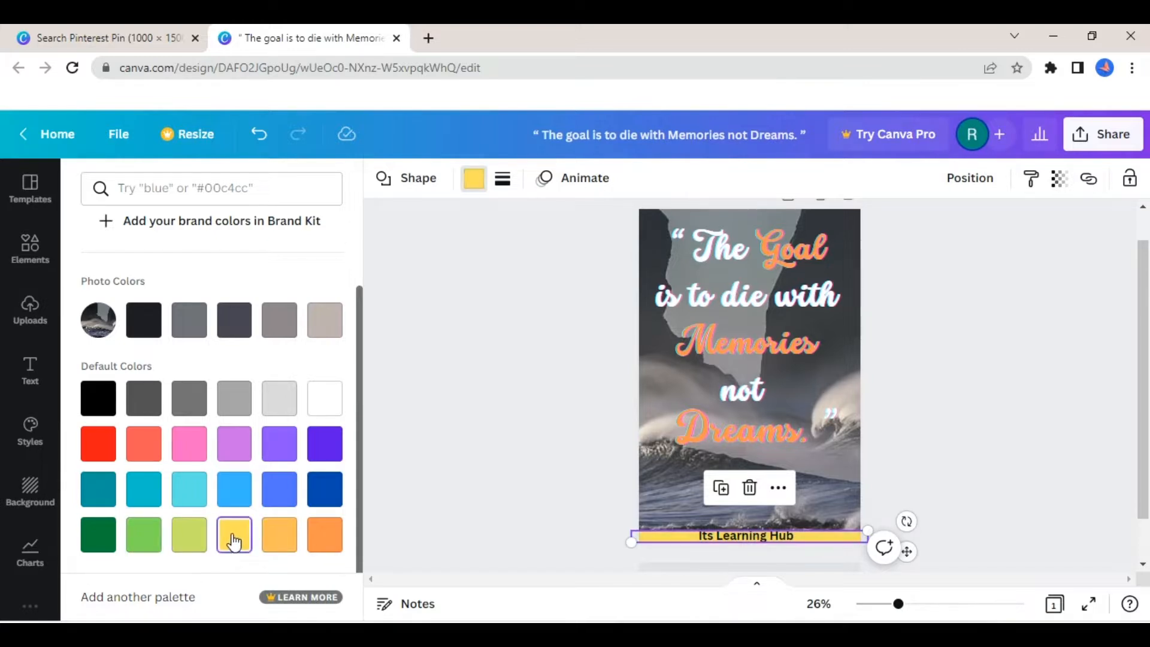
{"action": "left_click", "coordinate": [189, 542]}
- Fill the footer bar with the default yellow and deselect it
{"action": "left_click", "coordinate": [236, 550]}
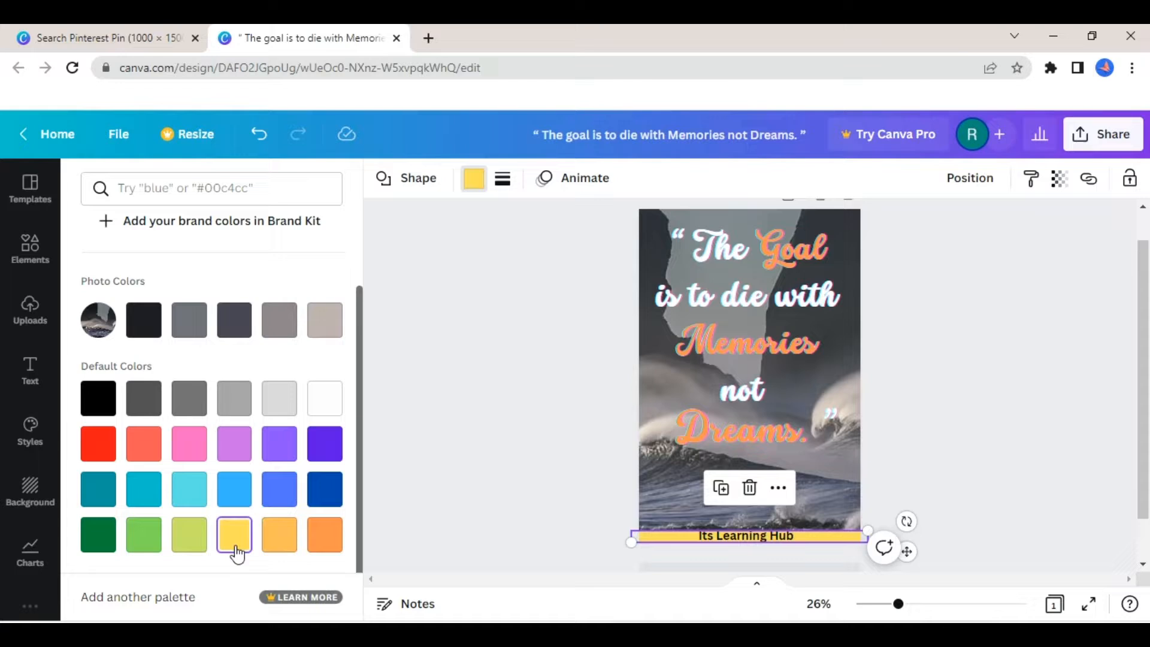
{"action": "left_click", "coordinate": [422, 489]}
{"action": "left_click", "coordinate": [421, 488]}
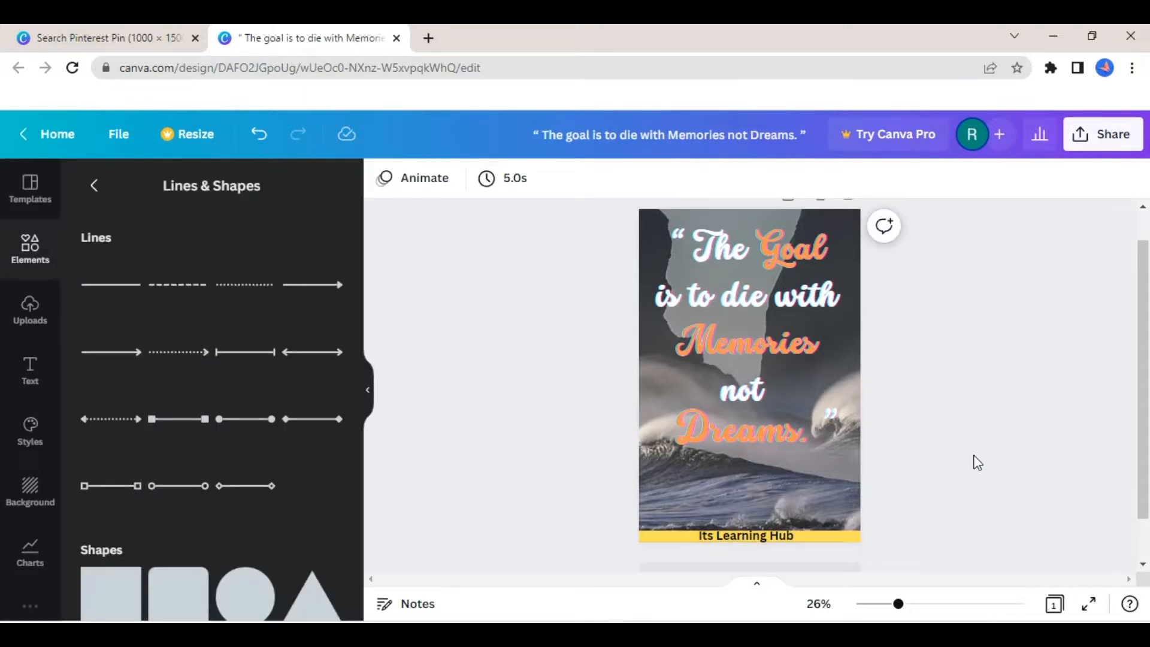
- Scale down the "Its Learning Hub" text so it fits within the height of the yellow footer bar
{"action": "left_click", "coordinate": [785, 542]}
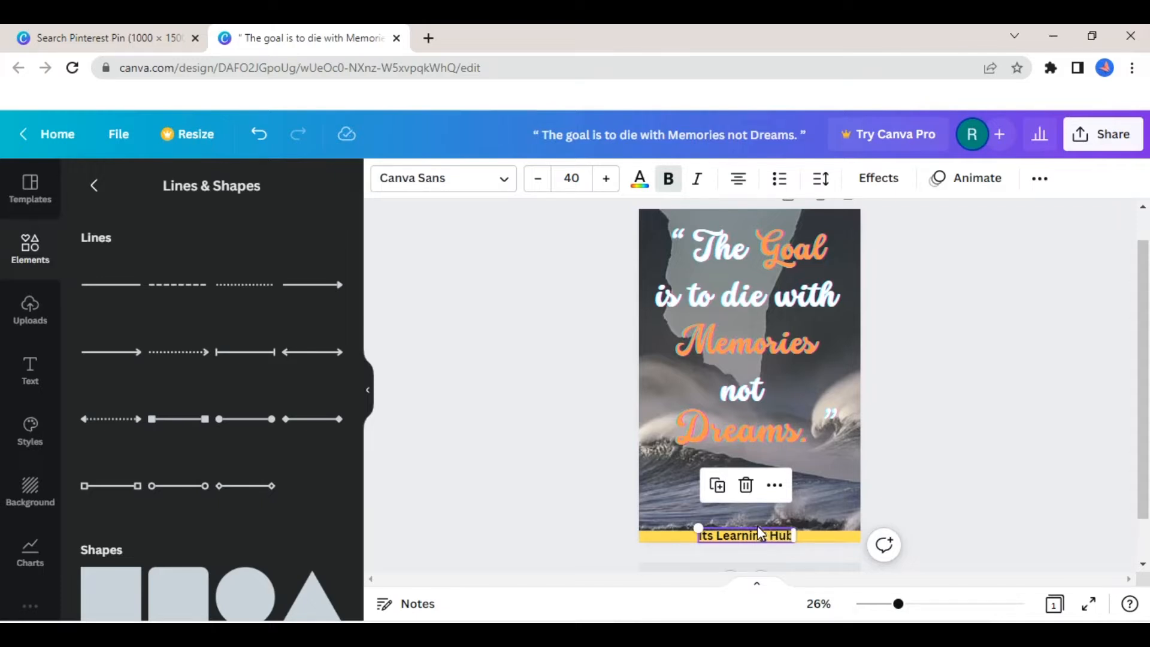
{"action": "scroll", "coordinate": [758, 532], "scroll_direction": "up", "scroll_amount": 5, "text": "ctrl"}
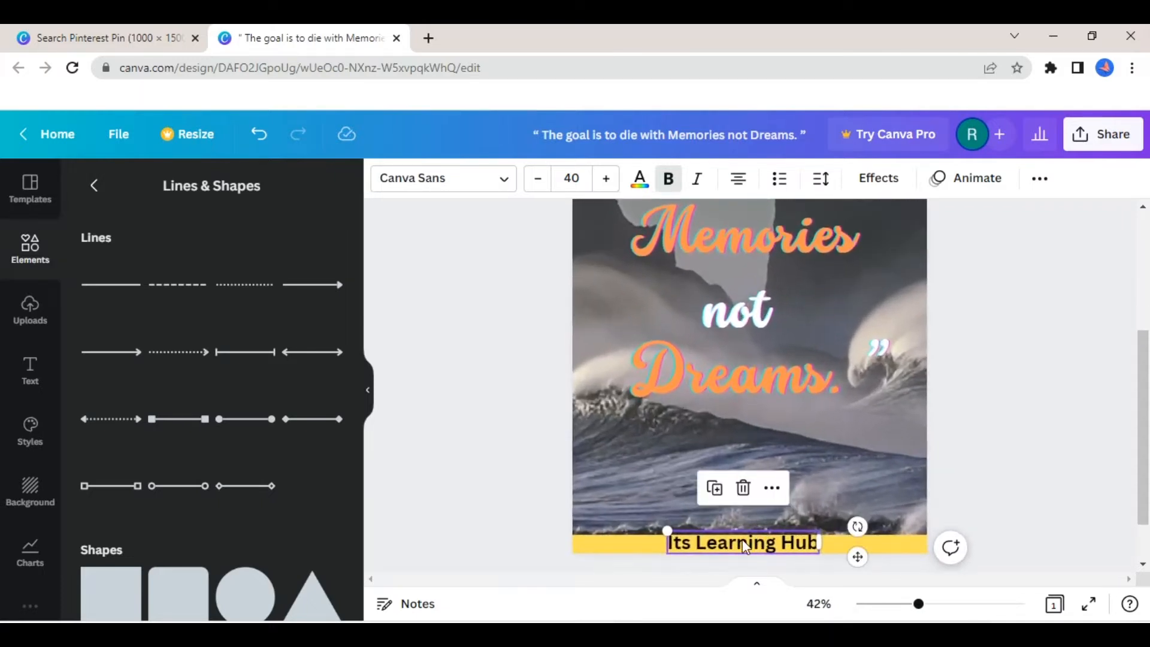
{"action": "left_click", "coordinate": [744, 544]}
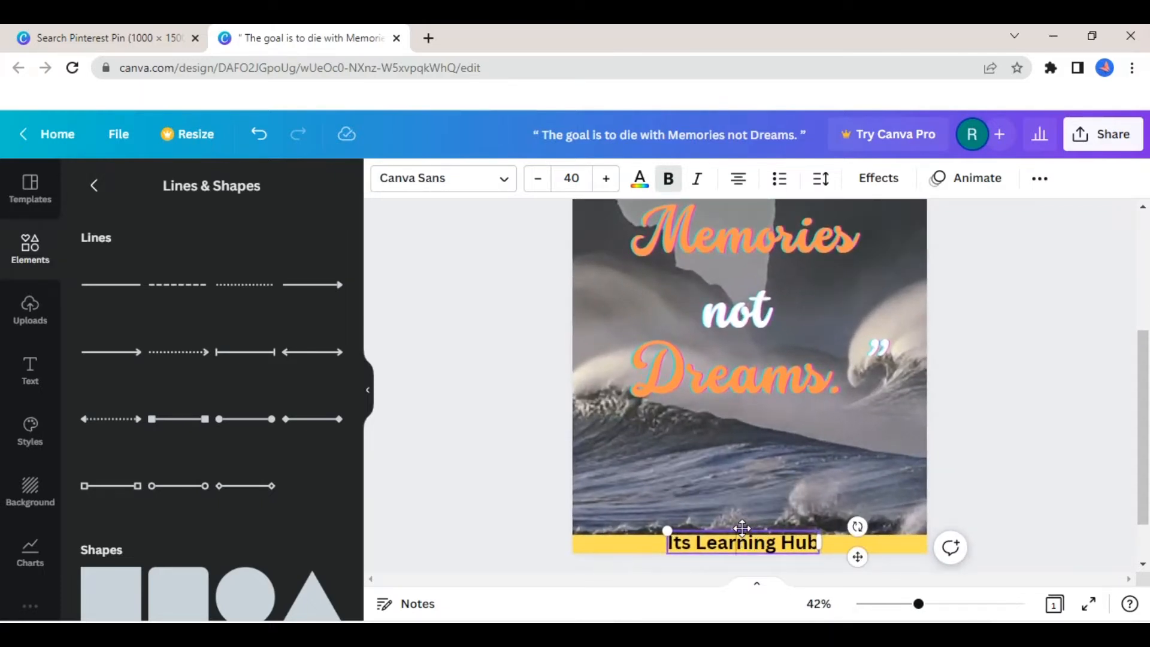
{"action": "left_click_drag", "start_coordinate": [668, 528], "coordinate": [695, 572]}
{"action": "left_click", "coordinate": [1088, 469]}
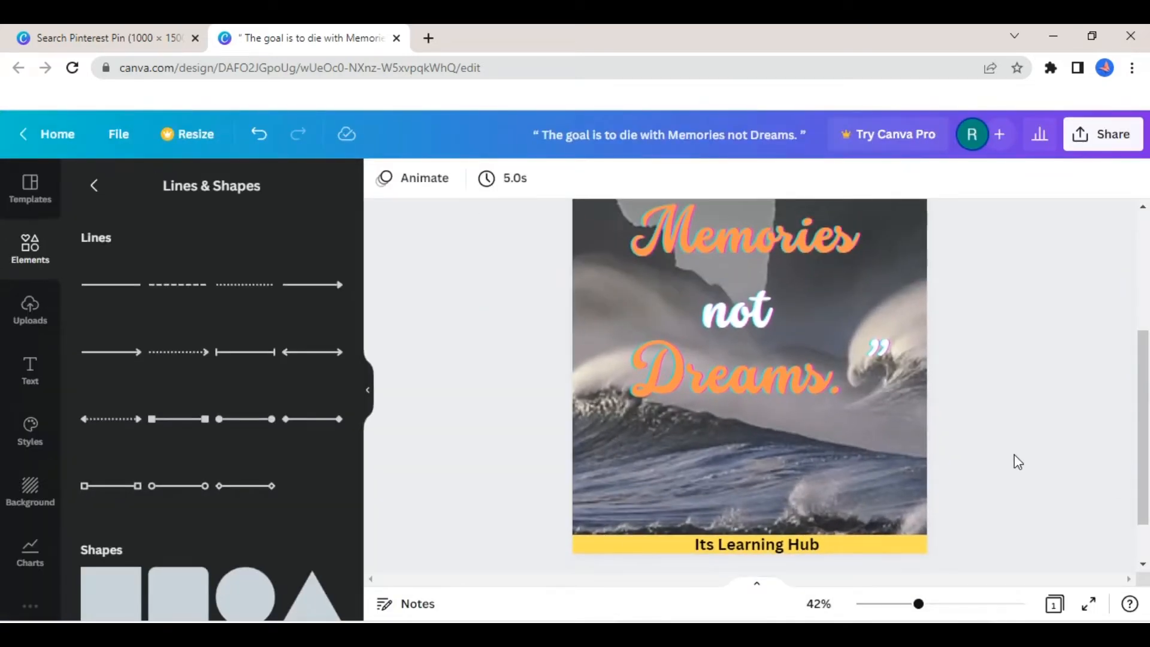
{"action": "scroll", "coordinate": [1015, 454], "scroll_direction": "down", "scroll_amount": 5}
{"action": "scroll", "coordinate": [1015, 454], "scroll_direction": "up", "scroll_amount": 2}
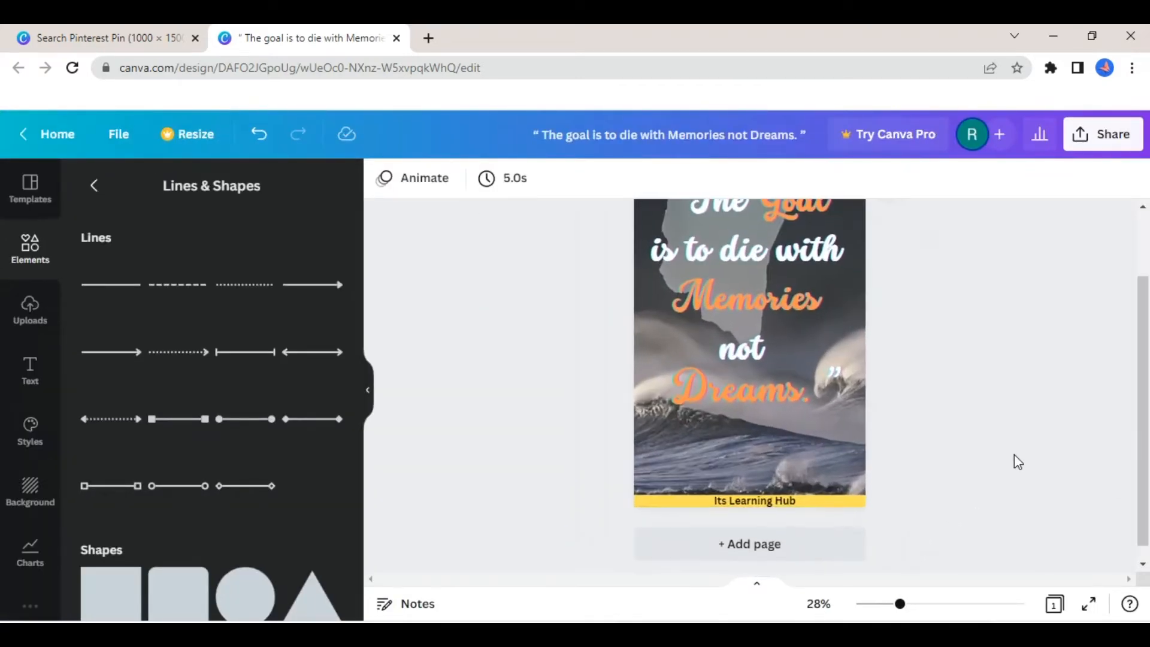
{"action": "scroll", "coordinate": [1015, 454], "scroll_direction": "down", "scroll_amount": 1}
{"action": "left_click_drag", "start_coordinate": [1145, 500], "coordinate": [1146, 336]}
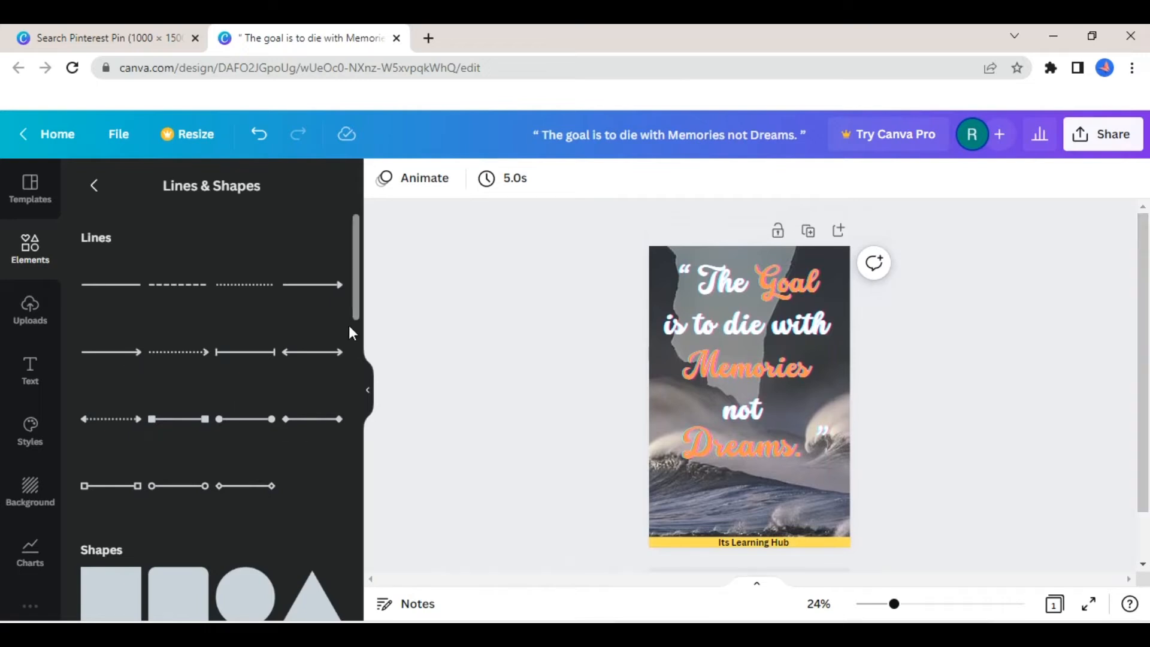
{"action": "left_click_drag", "start_coordinate": [354, 309], "coordinate": [355, 402]}
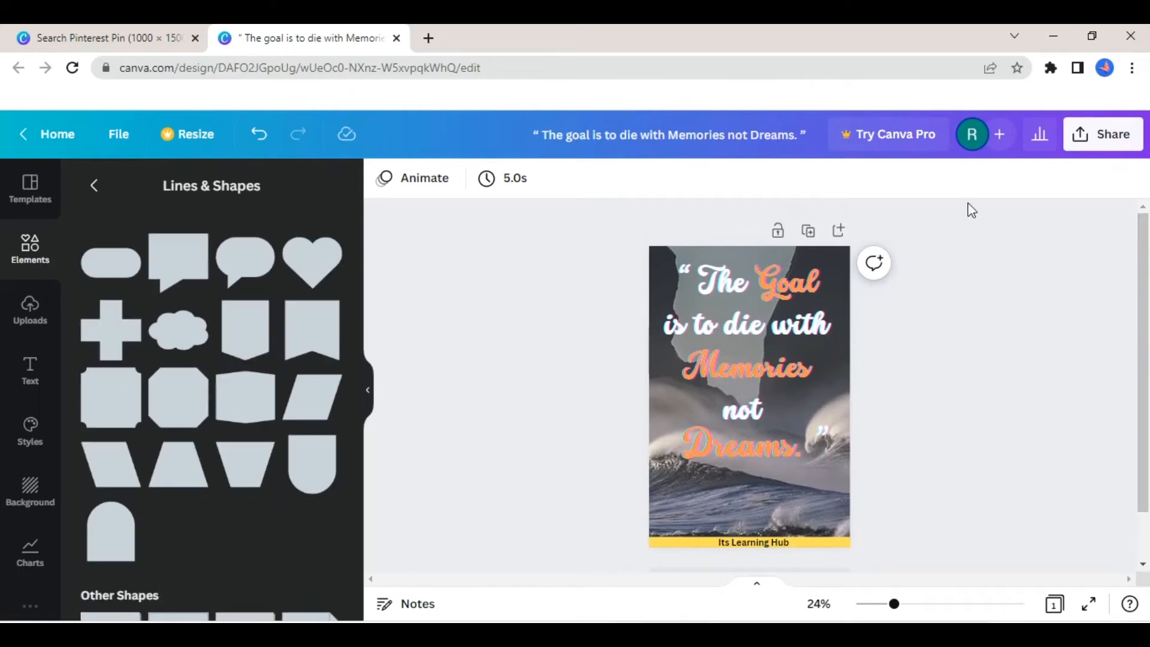
- Download the finished pin as a PNG at 1,000 × 1,500 px
{"action": "left_click", "coordinate": [1099, 133]}
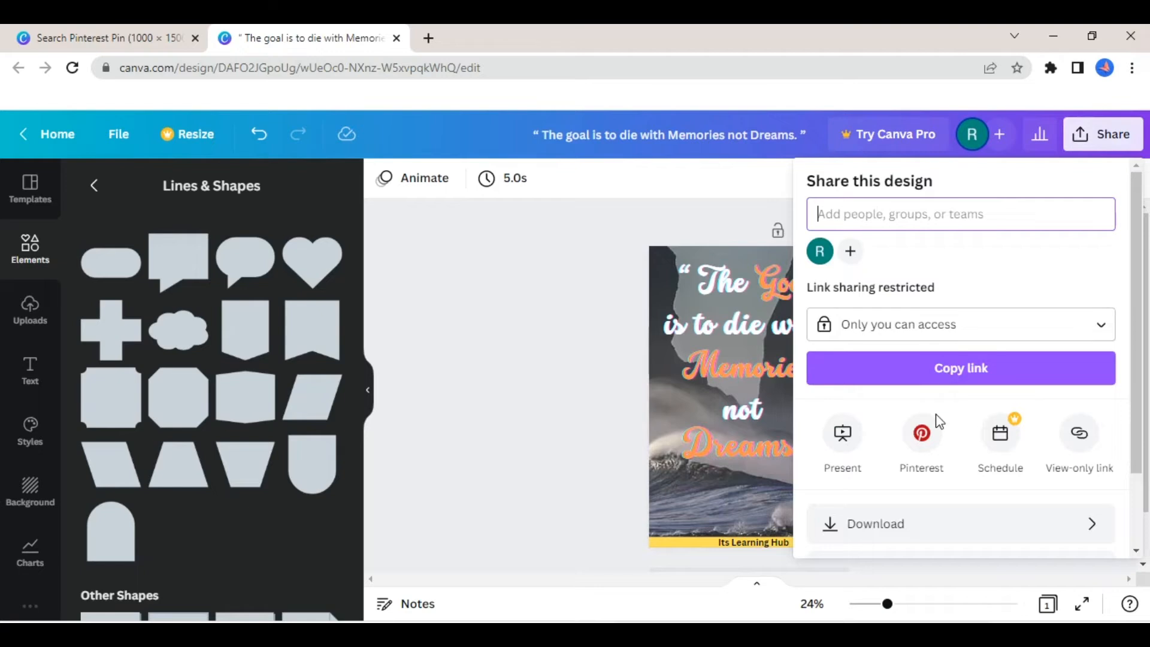
{"action": "left_click", "coordinate": [899, 531]}
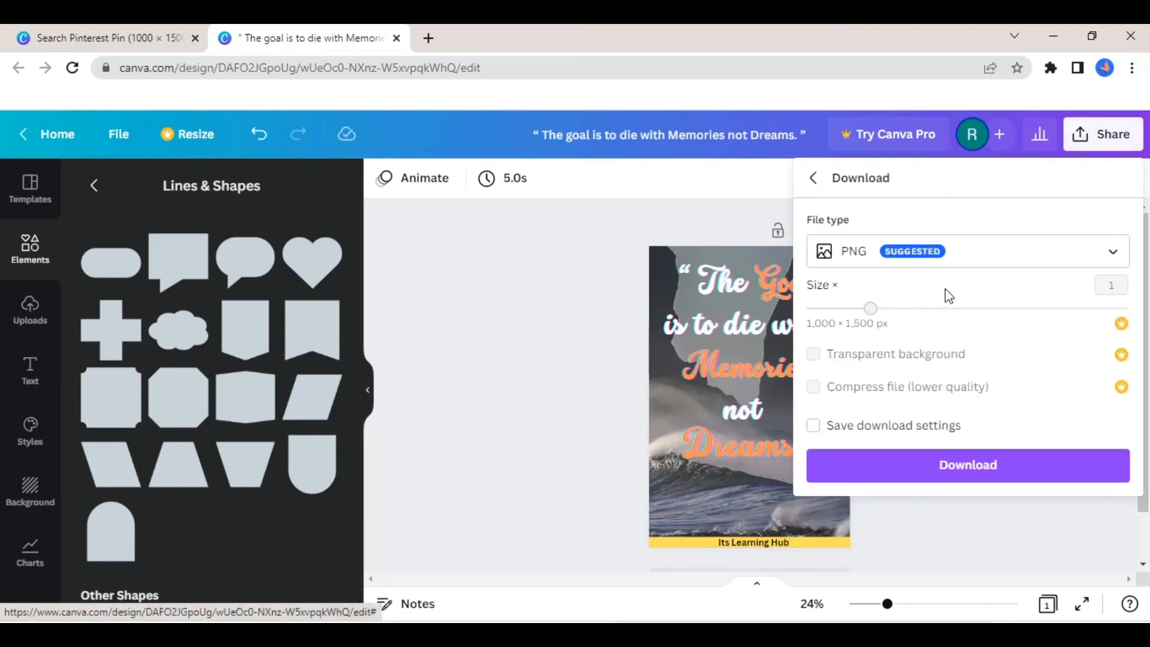
{"action": "left_click", "coordinate": [963, 469]}
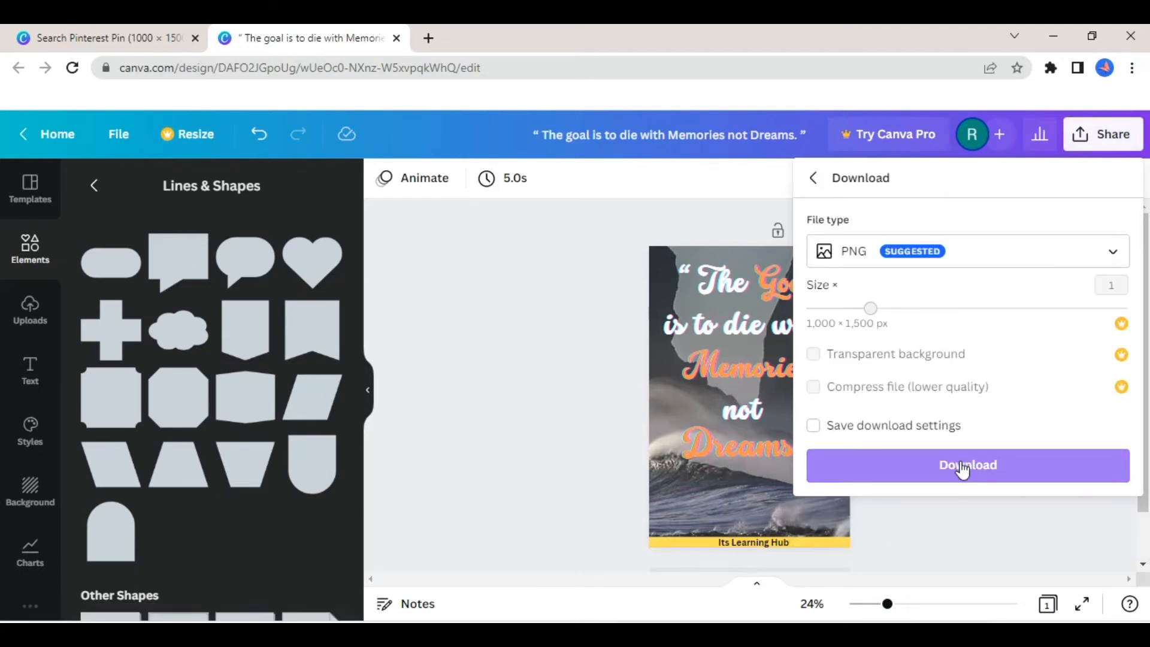